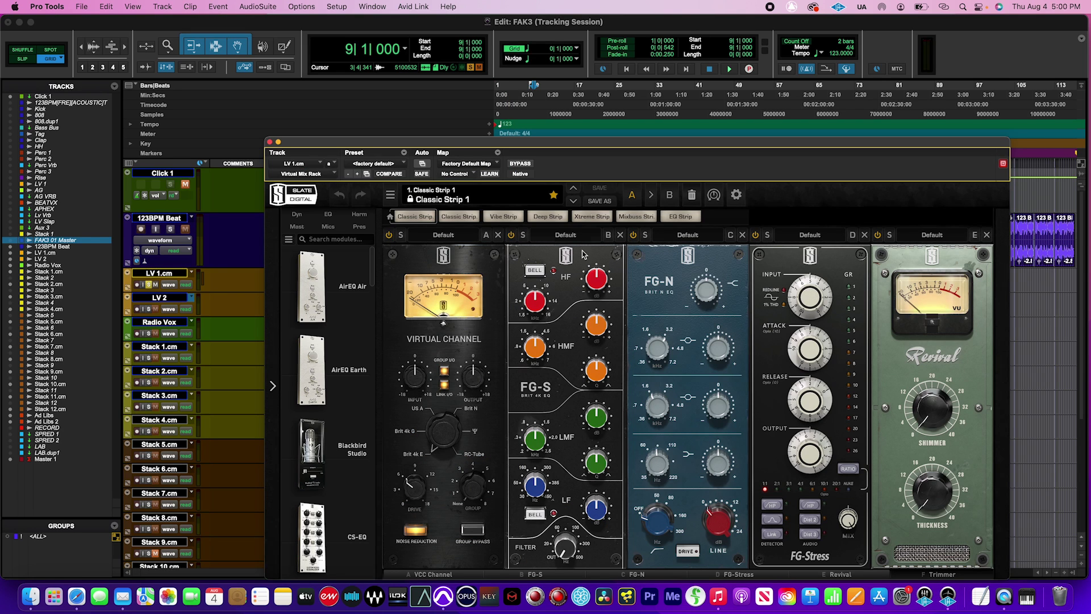
# Clear every module from the LV 1.cm Virtual Mix Rack and browse the module list down to the FG series
pyautogui.moveTo(562, 152); pyautogui.dragTo(494, 83)
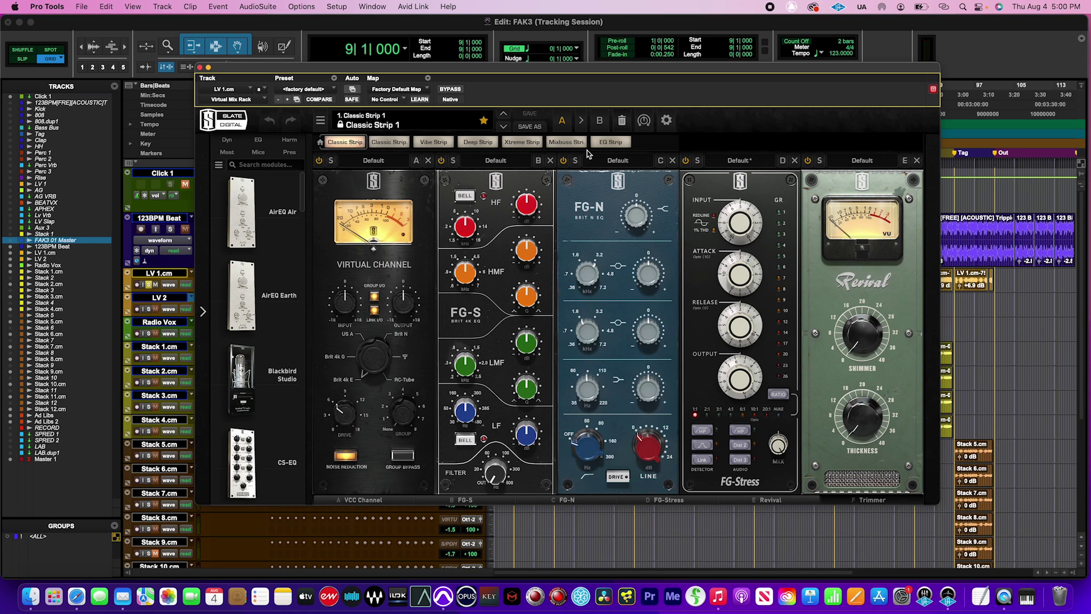
pyautogui.click(622, 121)
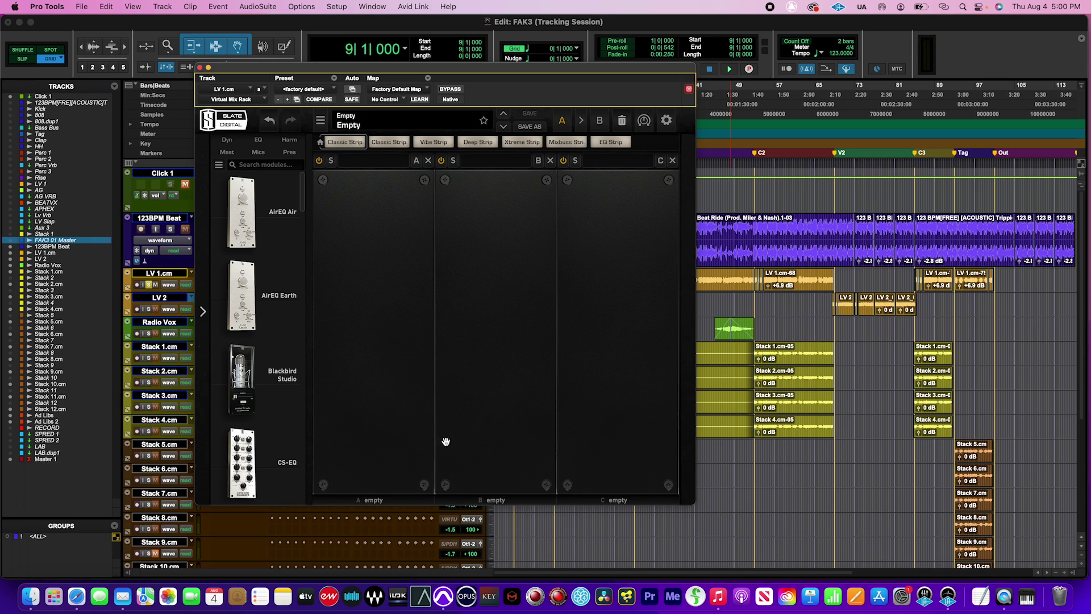
pyautogui.moveTo(278, 373); pyautogui.dragTo(309, 240)
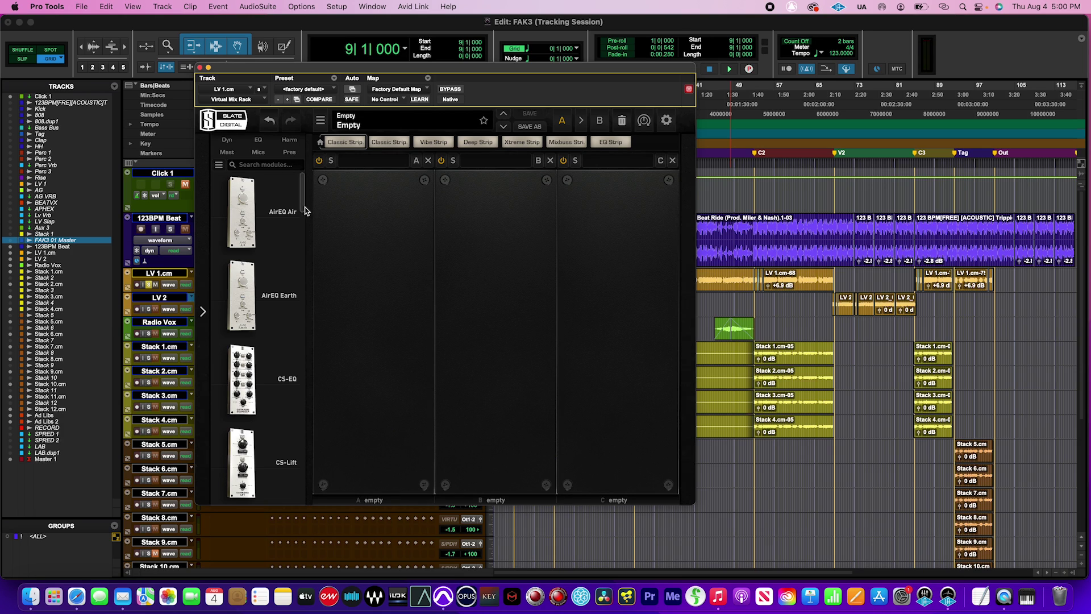
pyautogui.moveTo(305, 177); pyautogui.dragTo(316, 359)
pyautogui.moveTo(311, 67); pyautogui.dragTo(600, 149)
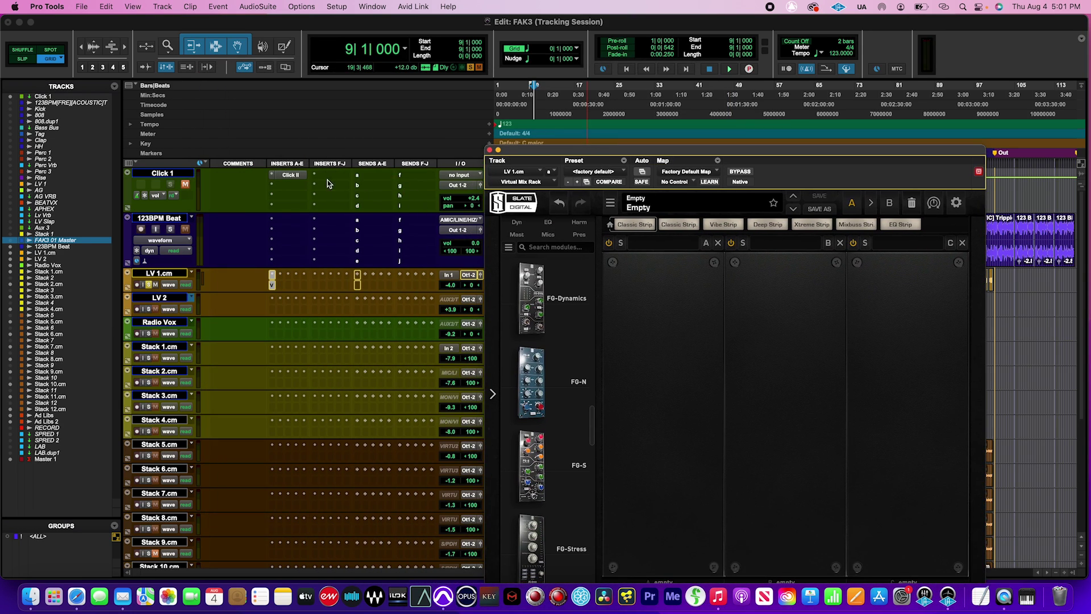
pyautogui.click(275, 218)
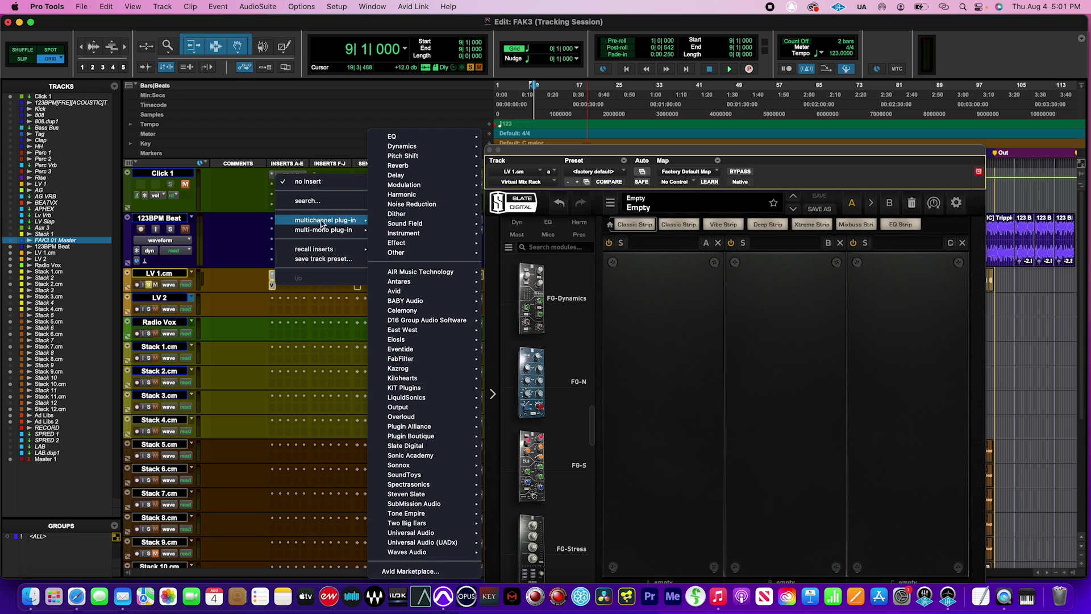
pyautogui.click(226, 250)
pyautogui.moveTo(553, 152); pyautogui.dragTo(503, 290)
pyautogui.click(561, 259)
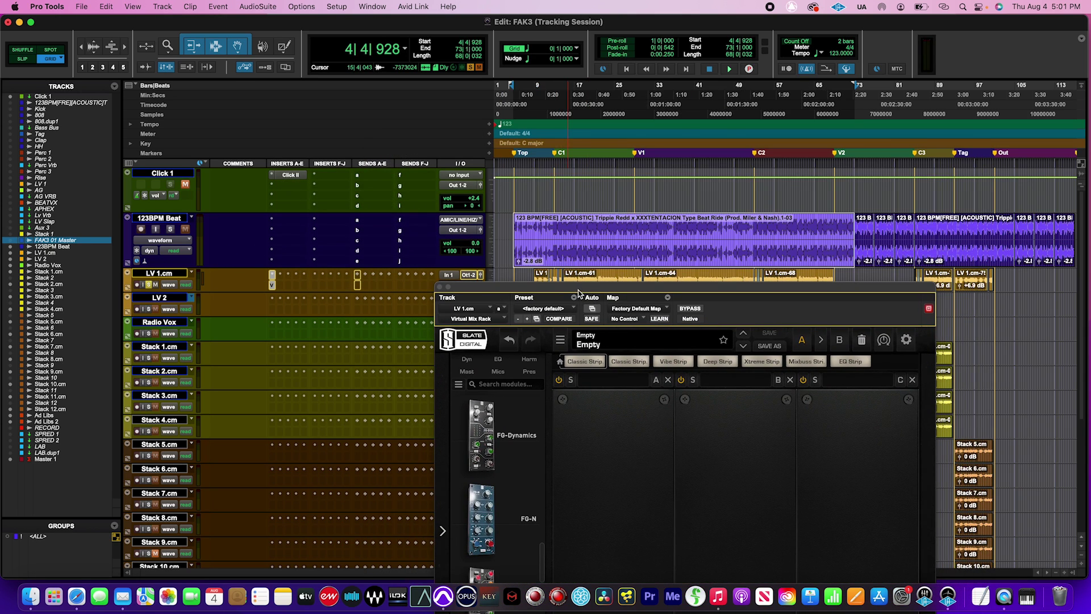
# Load the FG-S EQ module into slot A of the empty Virtual Mix Rack
pyautogui.moveTo(578, 292); pyautogui.dragTo(412, 73)
pyautogui.moveTo(302, 386); pyautogui.dragTo(427, 341)
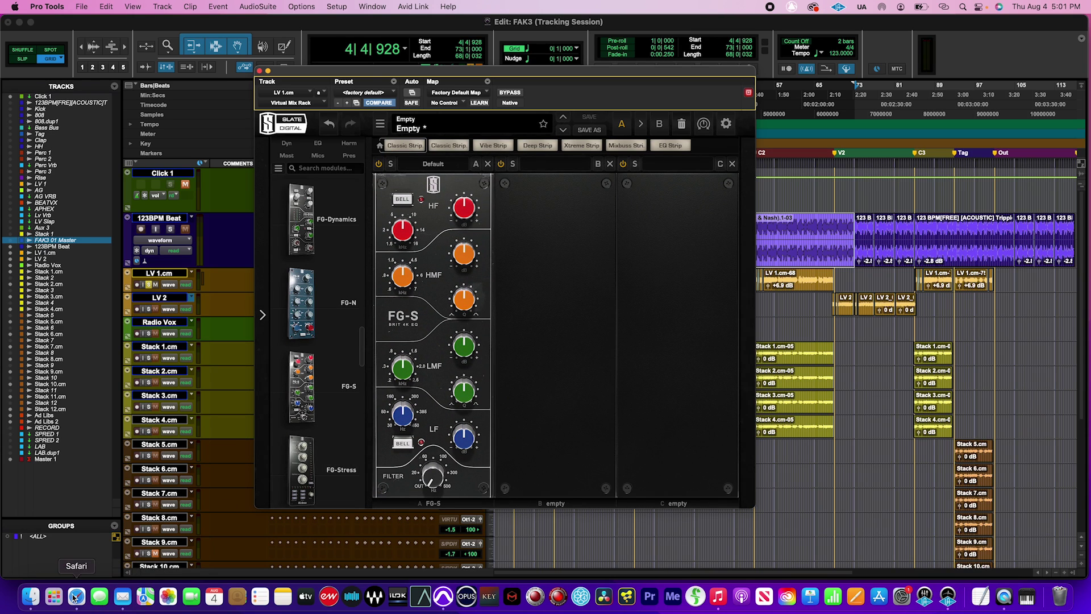
# Switch to Safari and search Google Images for "ssl 4000"
pyautogui.click(77, 595)
pyautogui.write('ssl 4000')
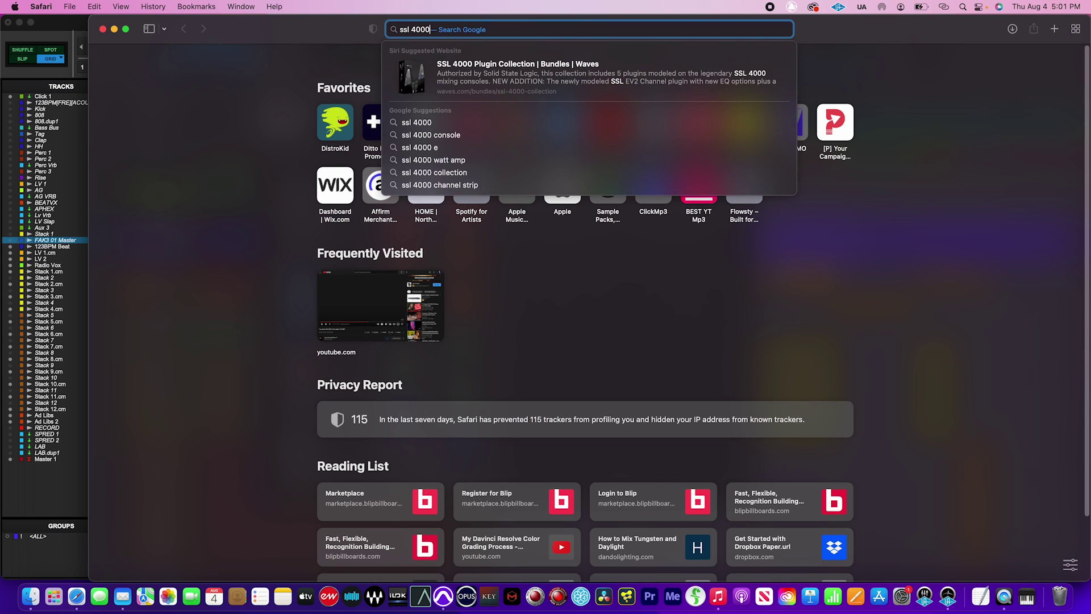
pyautogui.press('Return')
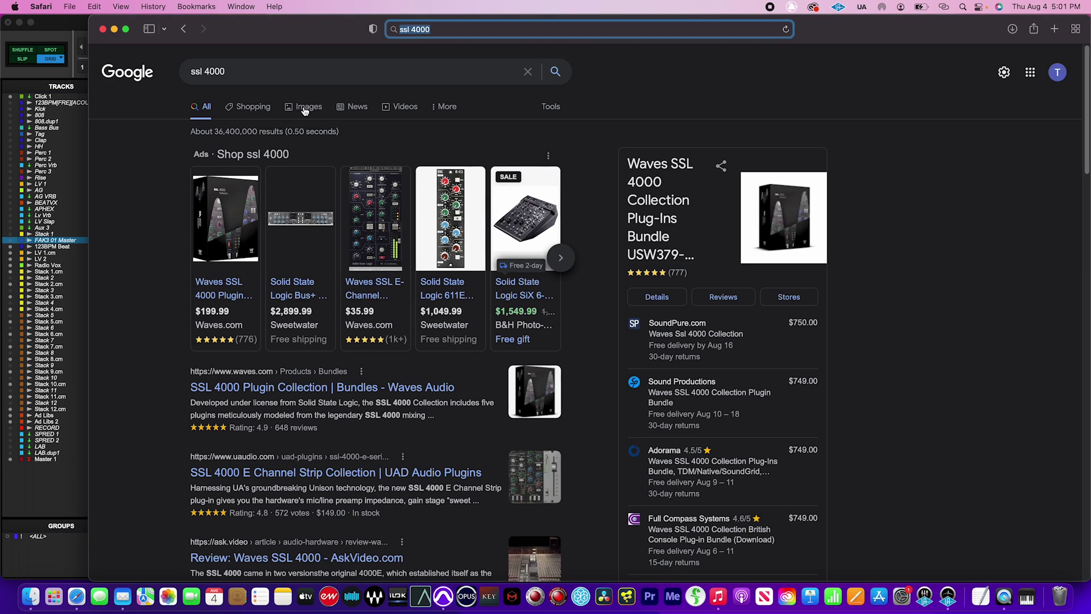
pyautogui.click(303, 108)
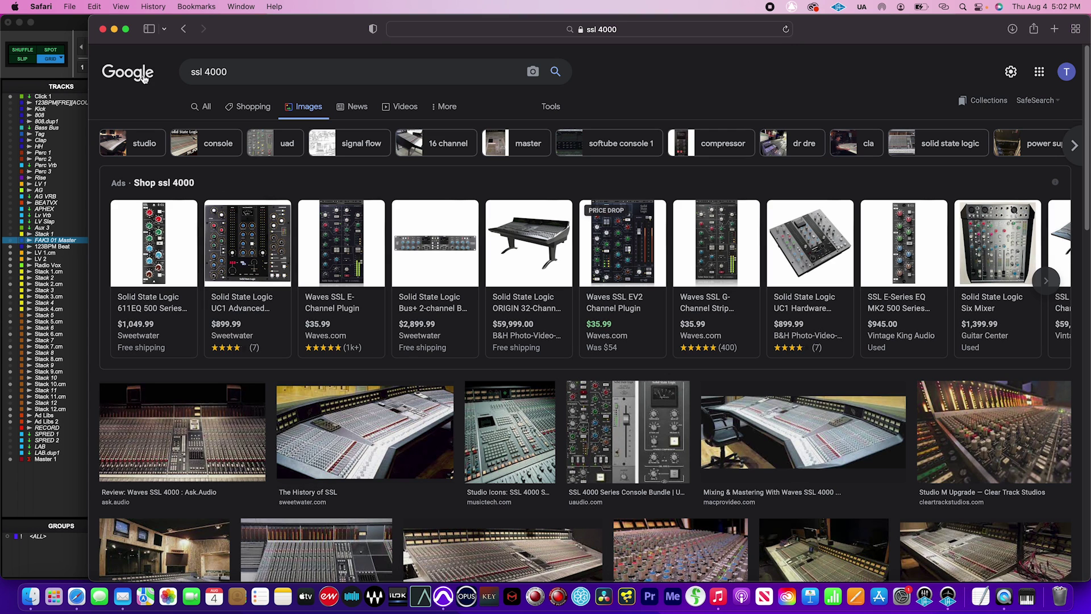
# Look through the SSL 4000 console pictures and close the browser window
pyautogui.scroll(-2, 386, 483)
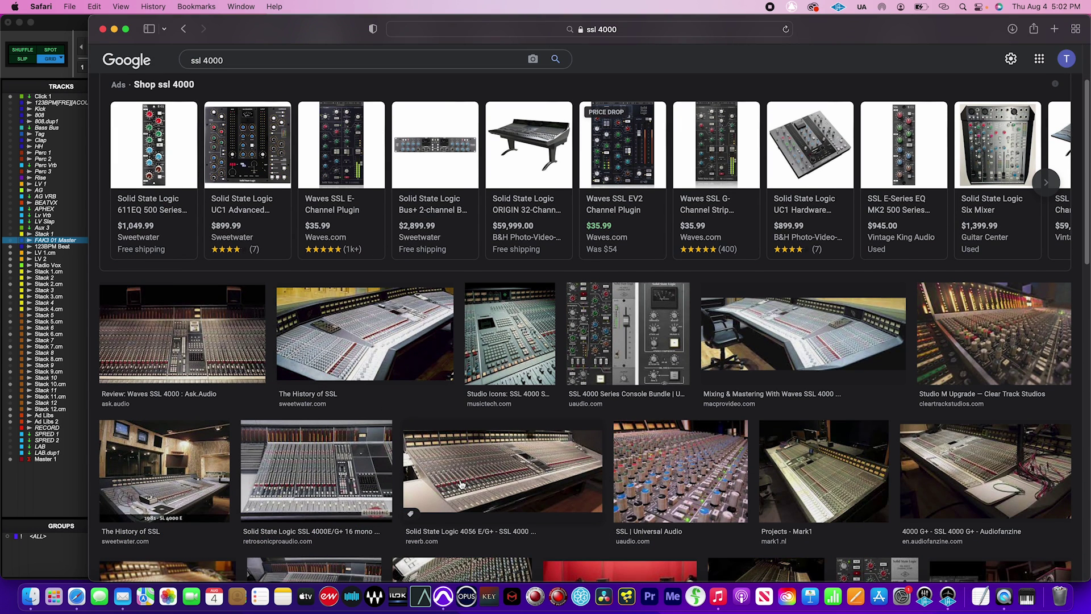
pyautogui.scroll(-4, 461, 484)
pyautogui.scroll(-4, 327, 318)
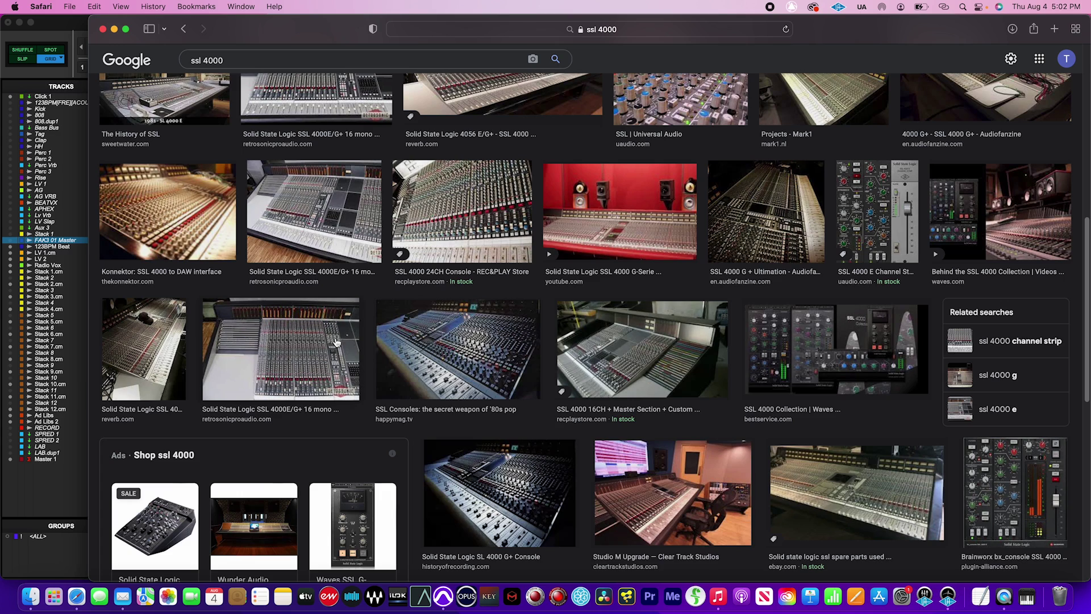
pyautogui.scroll(10, 335, 341)
pyautogui.moveTo(219, 32); pyautogui.dragTo(307, 41)
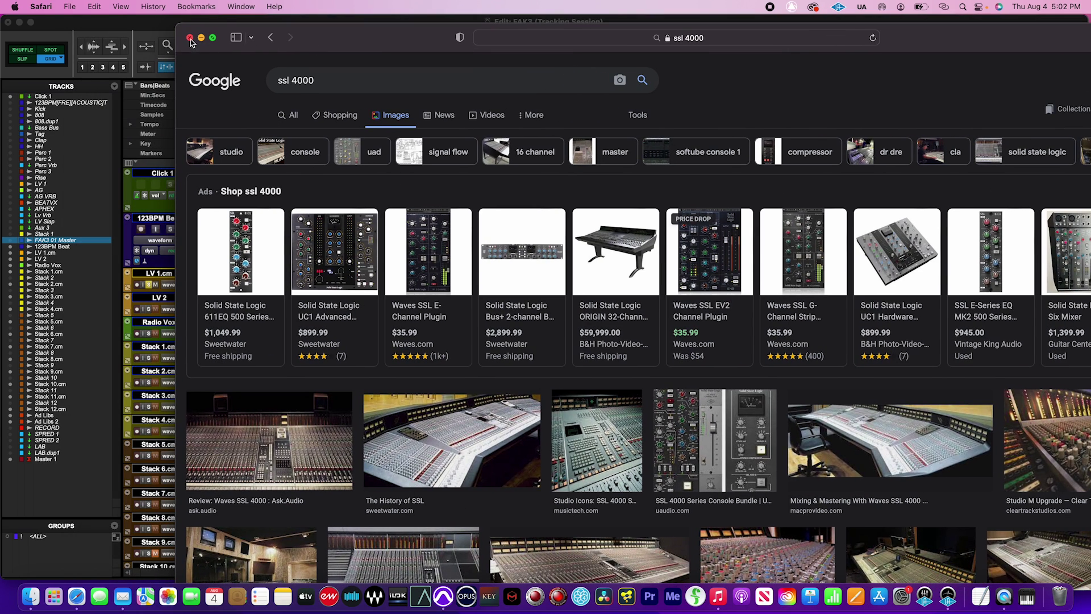
pyautogui.click(190, 38)
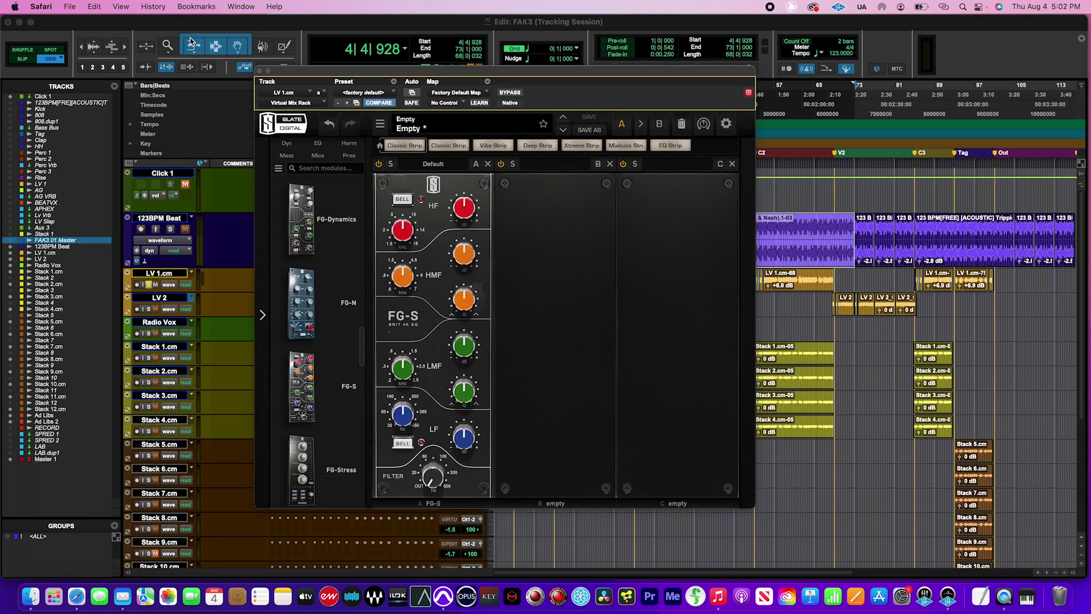
# Set the playback start to 17|2|000 on the LV 1.cm track, keeping the Virtual Mix Rack open
pyautogui.click(436, 218)
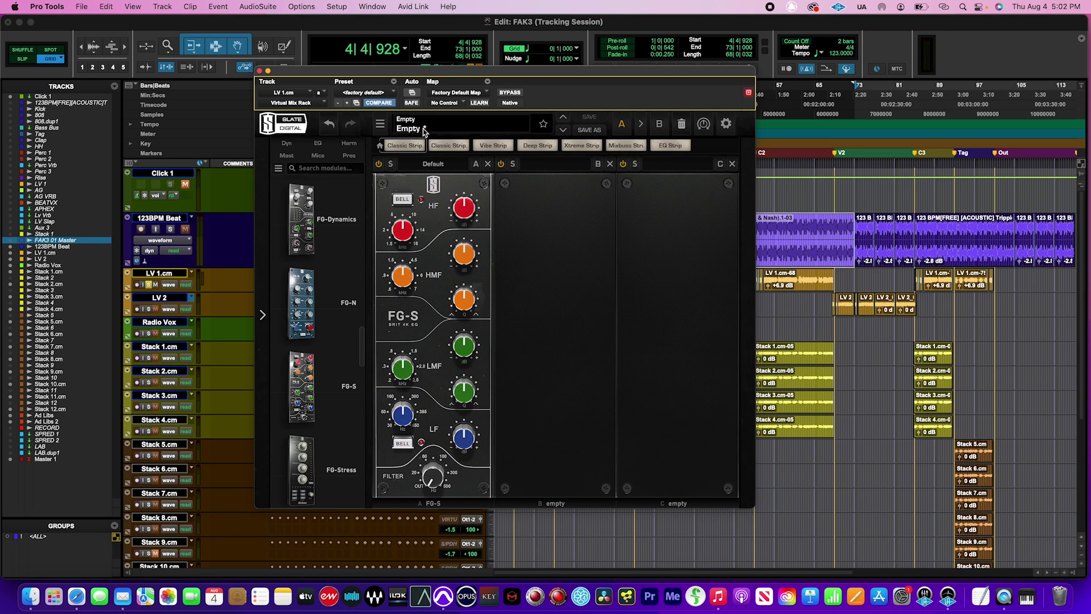
pyautogui.moveTo(399, 75); pyautogui.dragTo(420, 127)
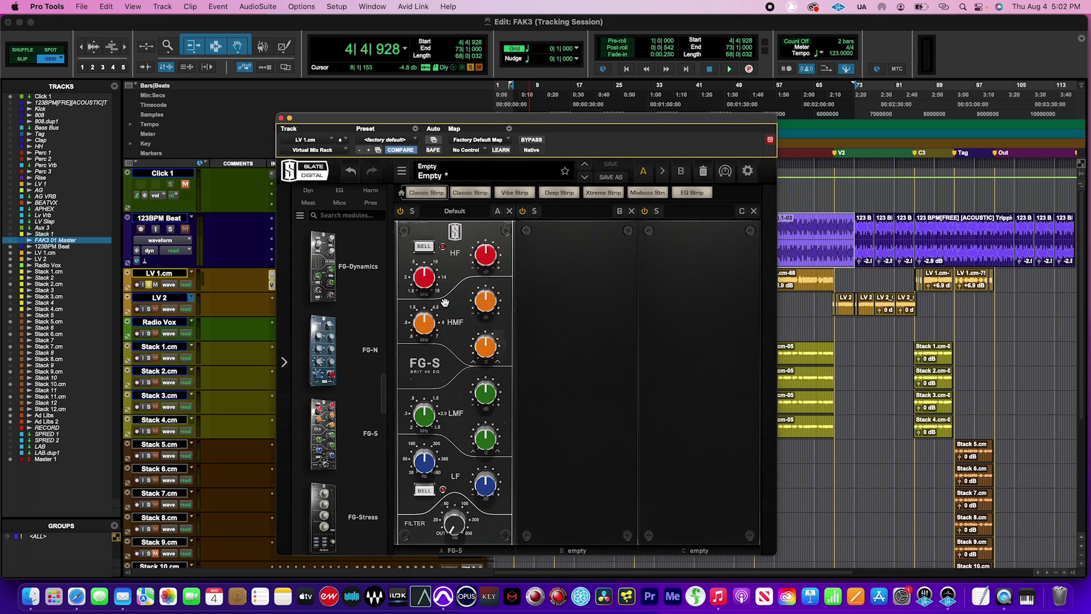
pyautogui.moveTo(441, 118); pyautogui.dragTo(463, 376)
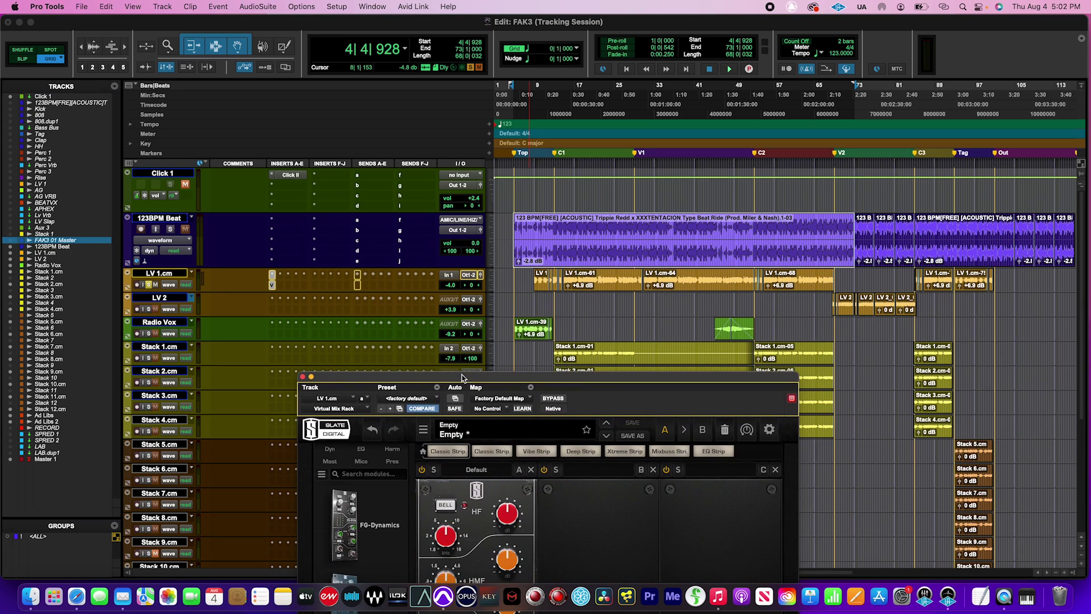
pyautogui.click(576, 280)
pyautogui.moveTo(584, 376); pyautogui.dragTo(578, 117)
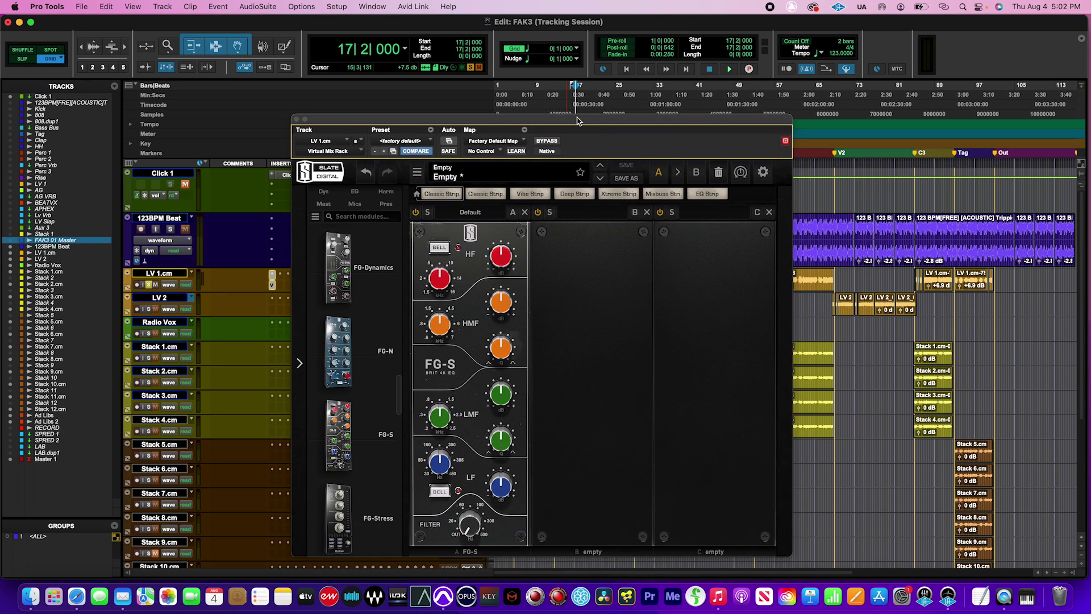
pyautogui.click(442, 282)
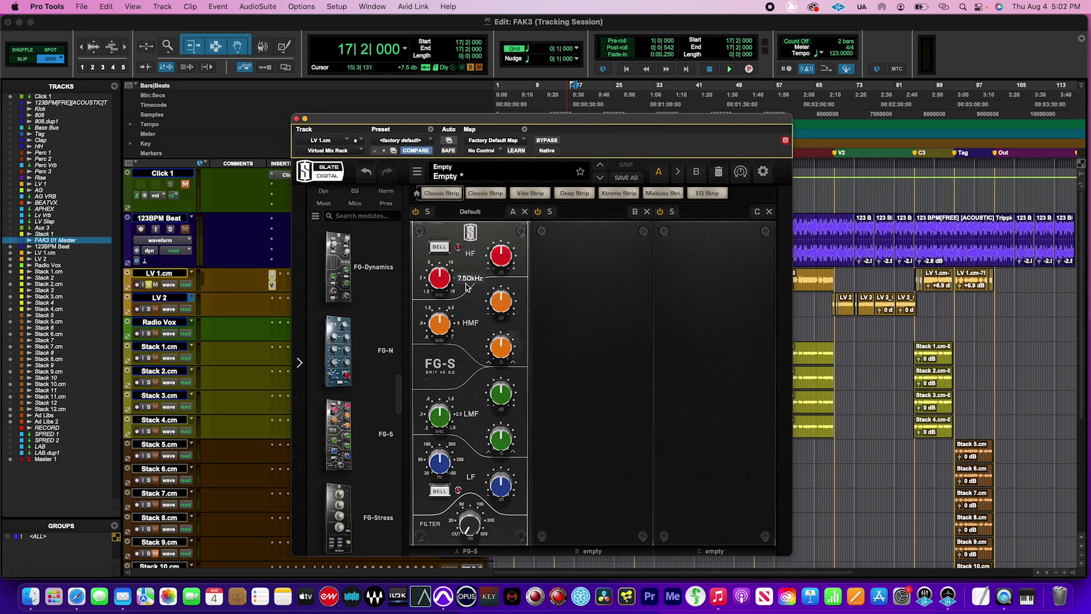
# Insert the stereo multichannel plug-in FabFilter Pro-Q 3 on the first insert of the 123BPM Beat track
pyautogui.moveTo(382, 119); pyautogui.dragTo(478, 129)
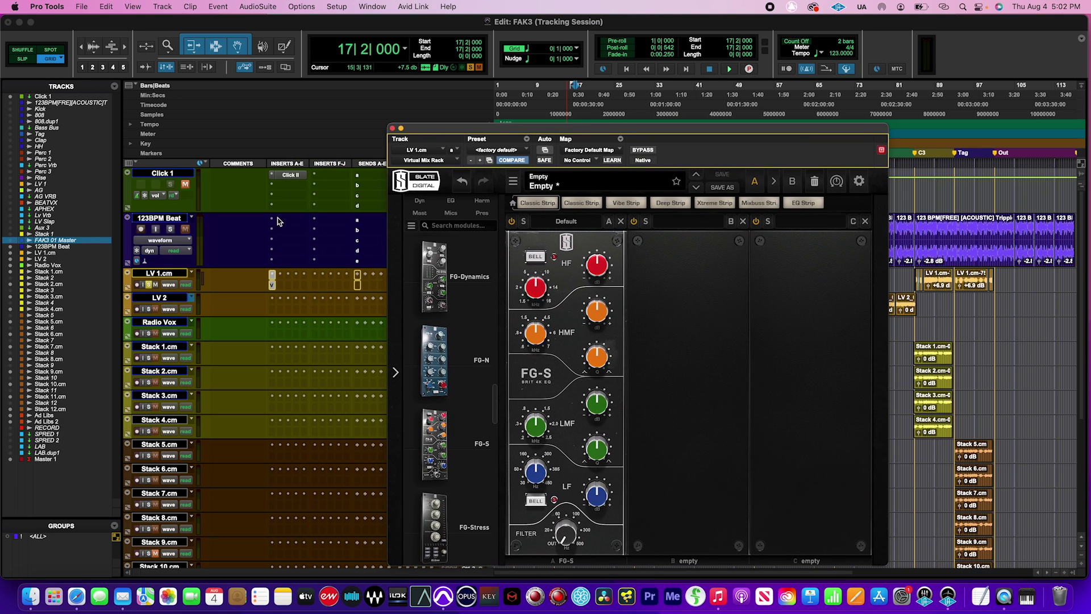
pyautogui.click(277, 218)
pyautogui.moveTo(291, 220)
pyautogui.moveTo(398, 136)
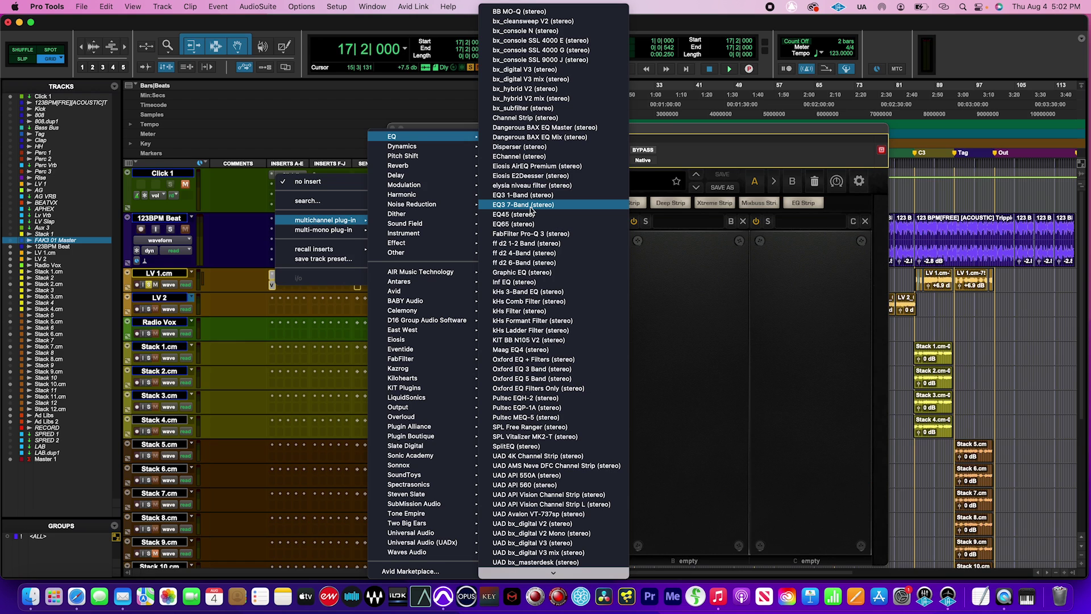
pyautogui.click(531, 234)
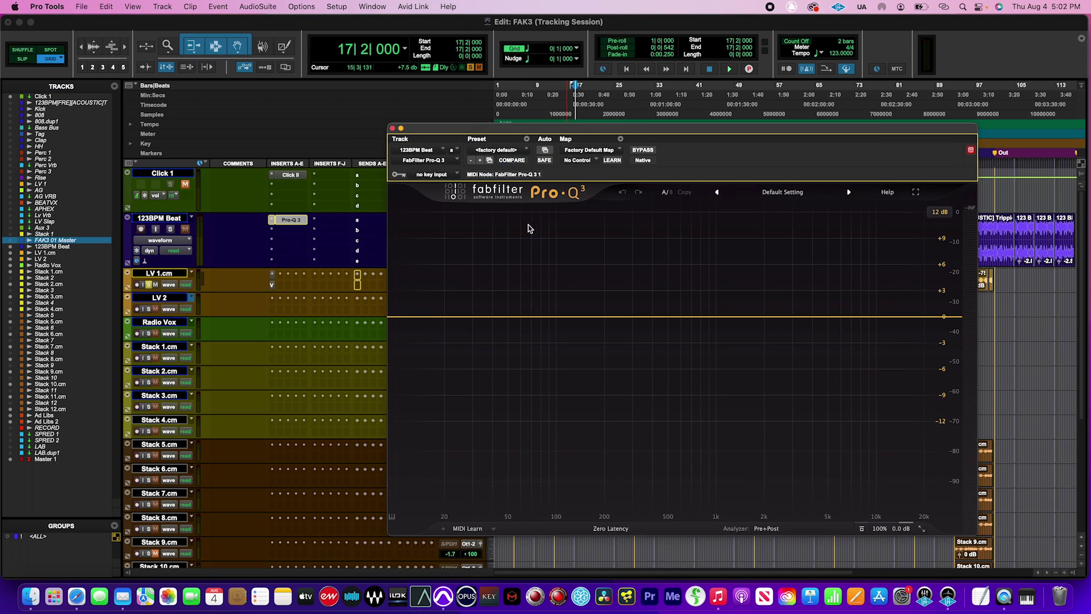
pyautogui.moveTo(540, 128); pyautogui.dragTo(367, 115)
# Bring the Virtual Mix Rack of the LV 1.cm track back on screen
pyautogui.click(272, 274)
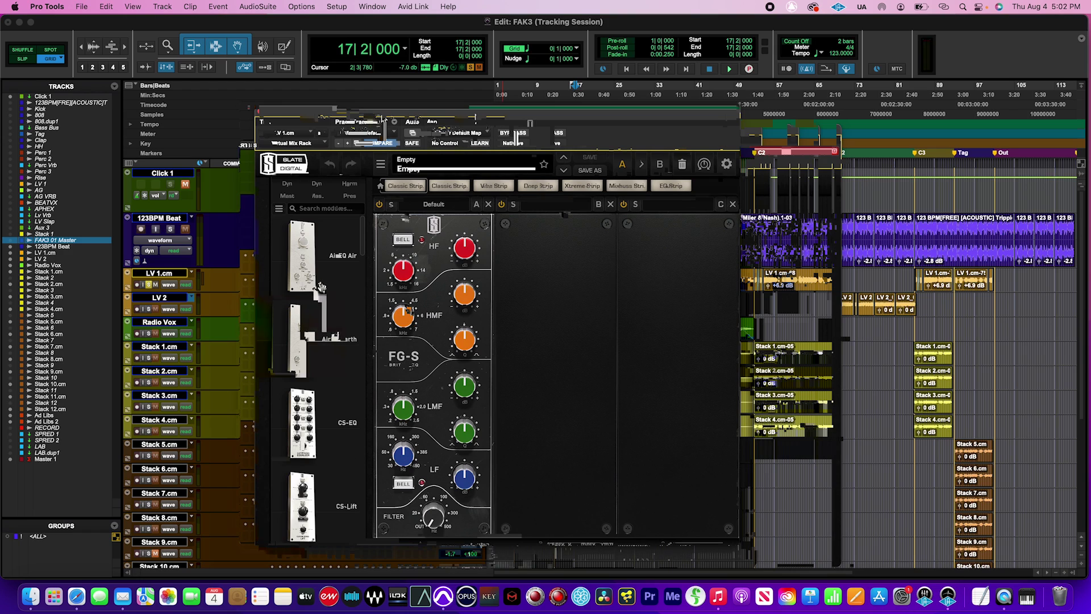
pyautogui.moveTo(346, 243); pyautogui.dragTo(365, 232)
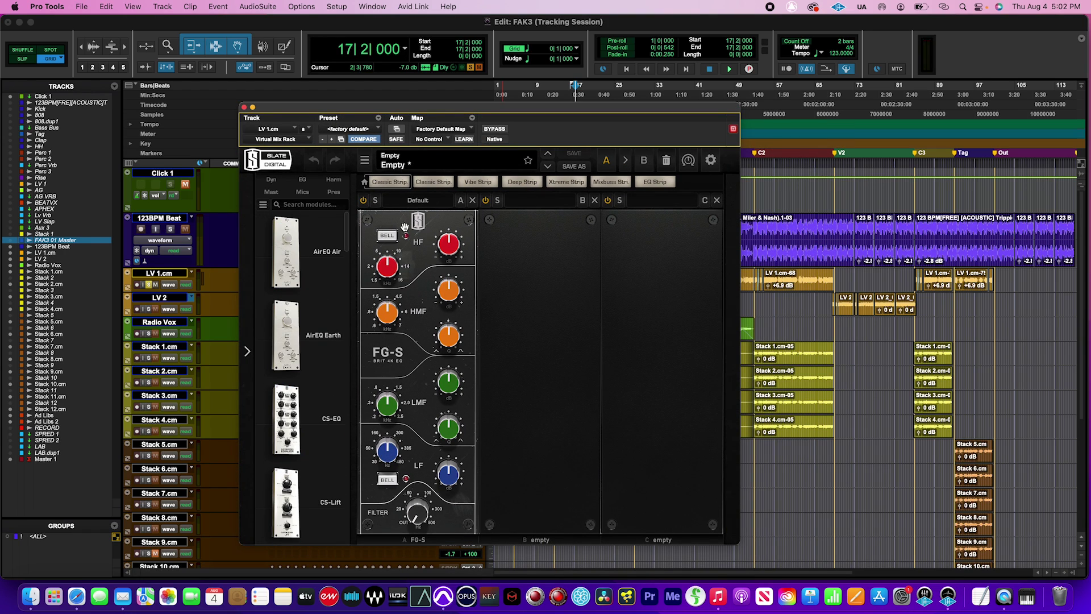
pyautogui.moveTo(432, 107); pyautogui.dragTo(407, 107)
# Audition the session and set the FG-S high-frequency band to about 8.05 kHz
pyautogui.press('space')
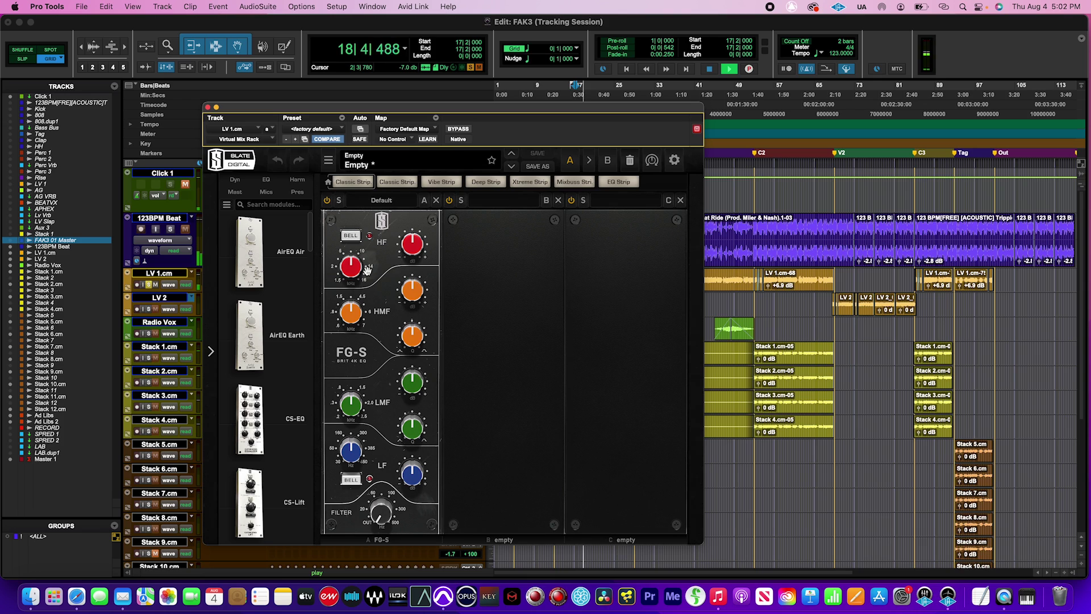
pyautogui.moveTo(356, 271); pyautogui.dragTo(357, 269)
pyautogui.press('space')
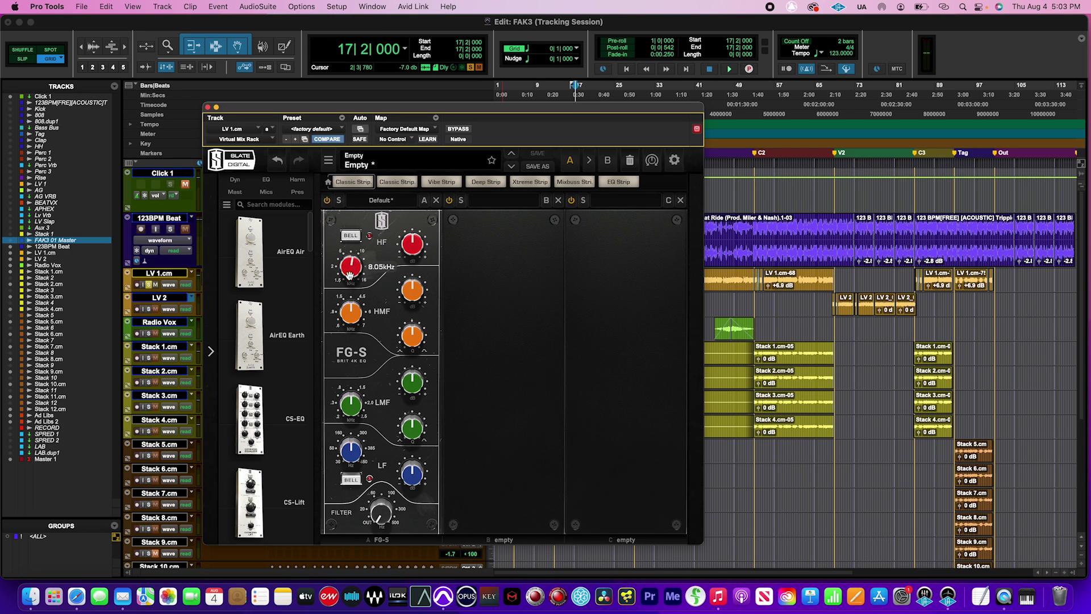
pyautogui.moveTo(354, 267); pyautogui.dragTo(355, 266)
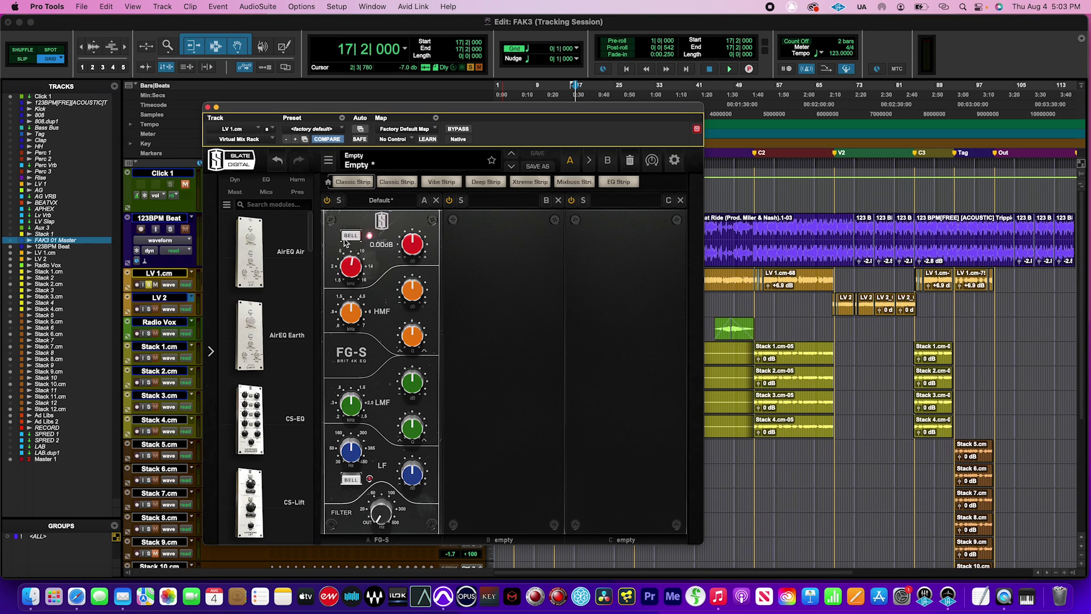
# Boost the FG-S HF gain while the session plays, and stop playback
pyautogui.press('space')
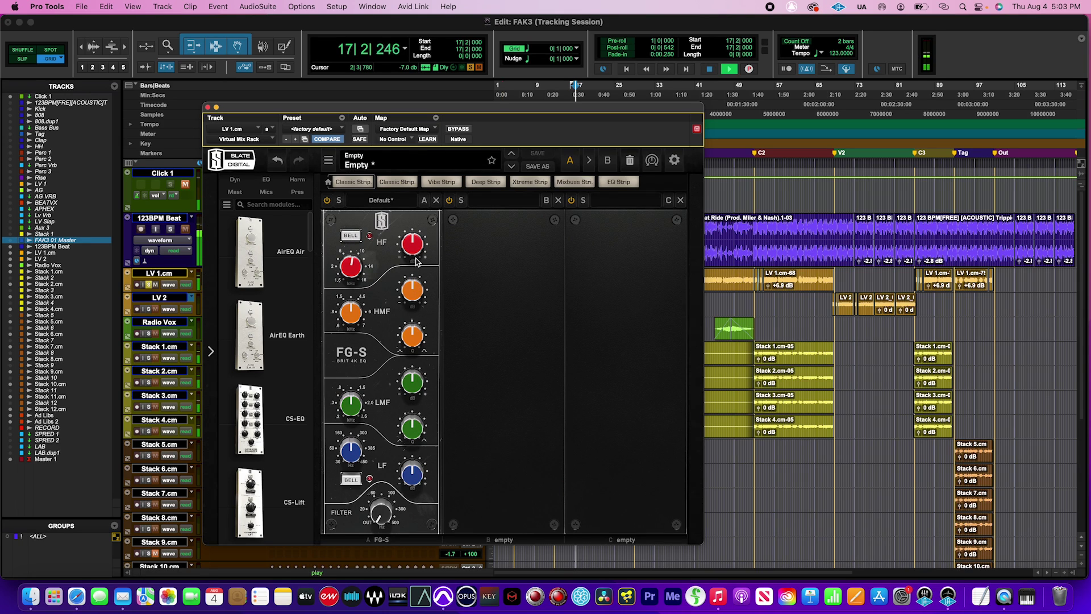
pyautogui.moveTo(417, 257); pyautogui.dragTo(427, 240)
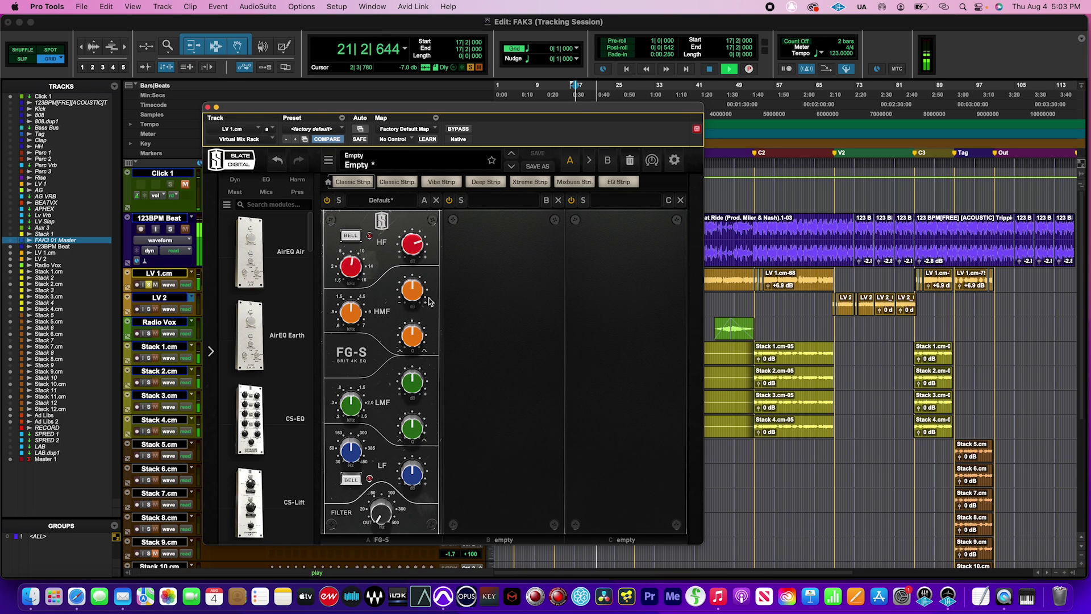
pyautogui.press('space')
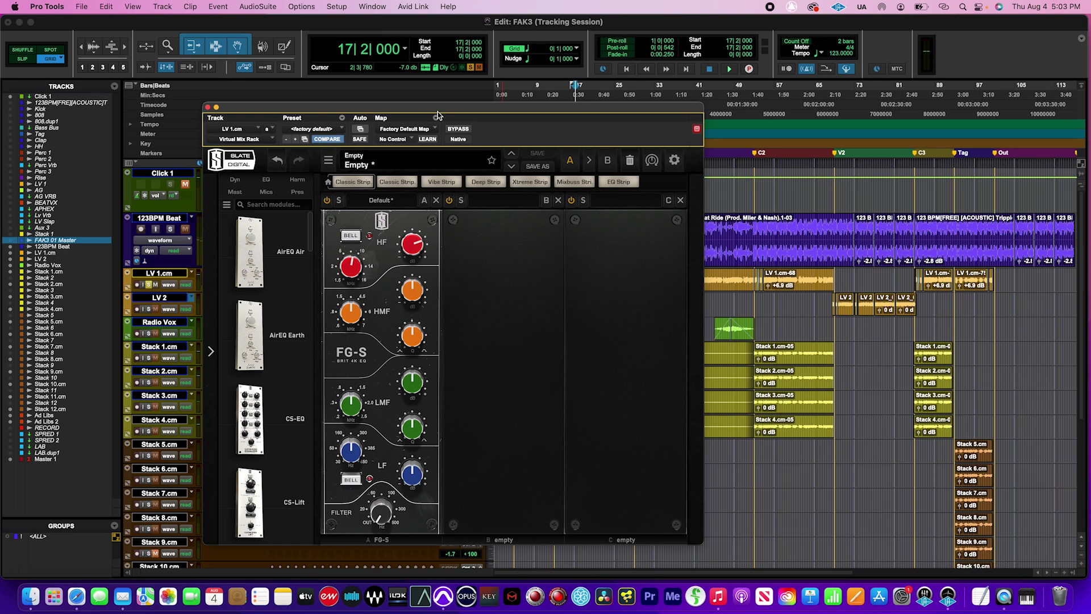
# Play the session and compare LV 1.cm with the Virtual Mix Rack bypassed and active
pyautogui.moveTo(441, 112); pyautogui.dragTo(488, 112)
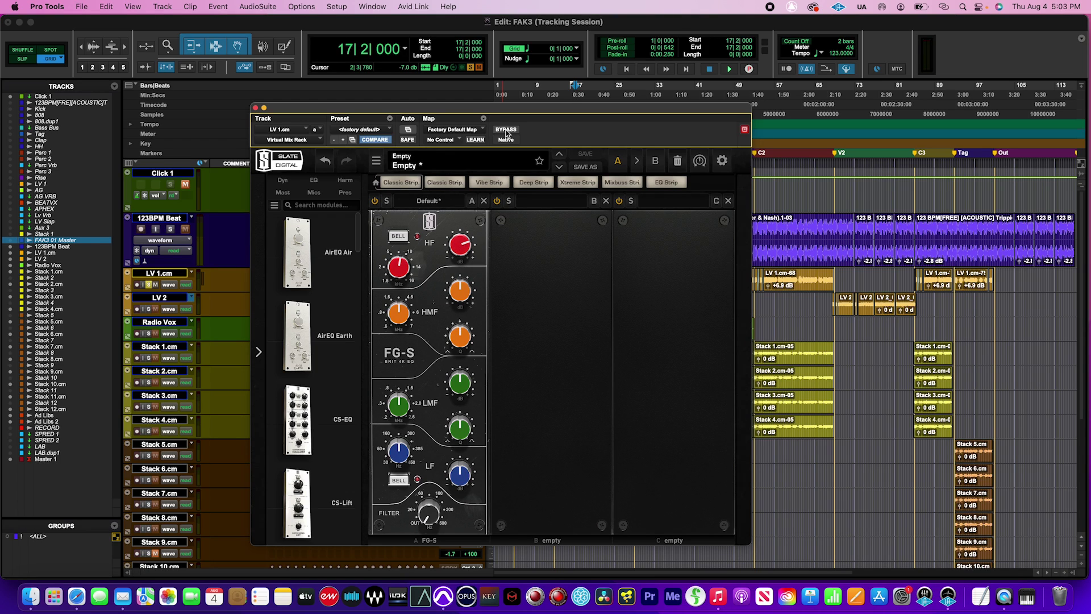
pyautogui.press('space')
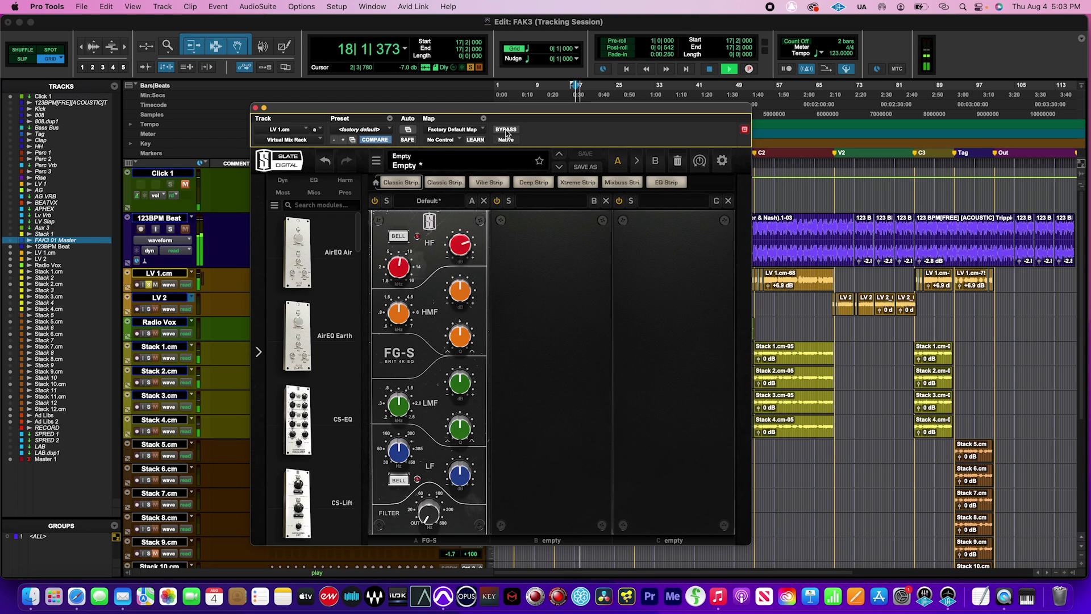
pyautogui.click(505, 130)
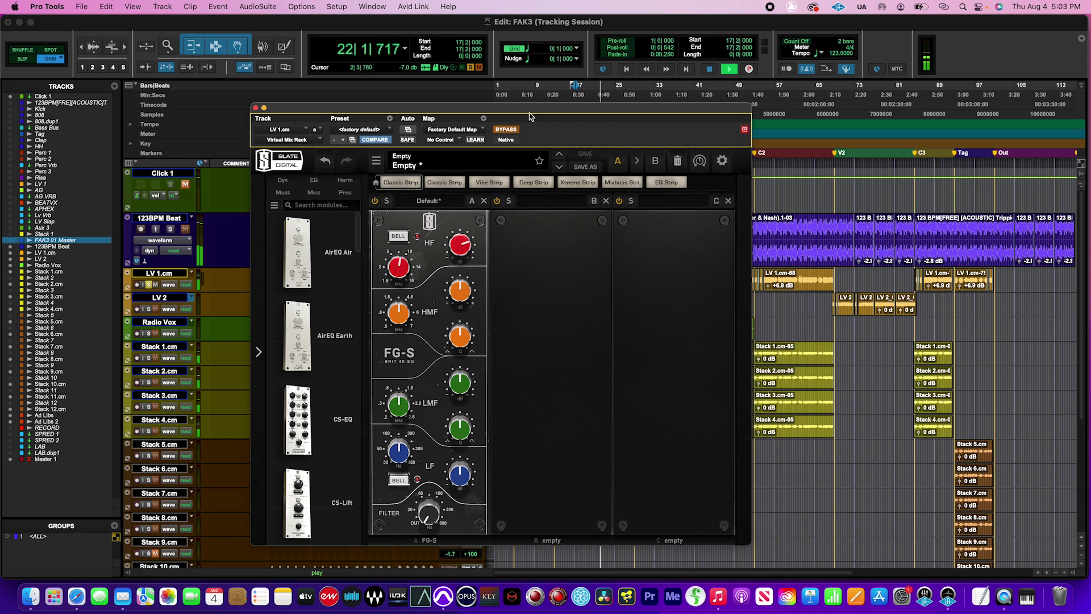
pyautogui.click(506, 130)
pyautogui.moveTo(507, 114); pyautogui.dragTo(479, 90)
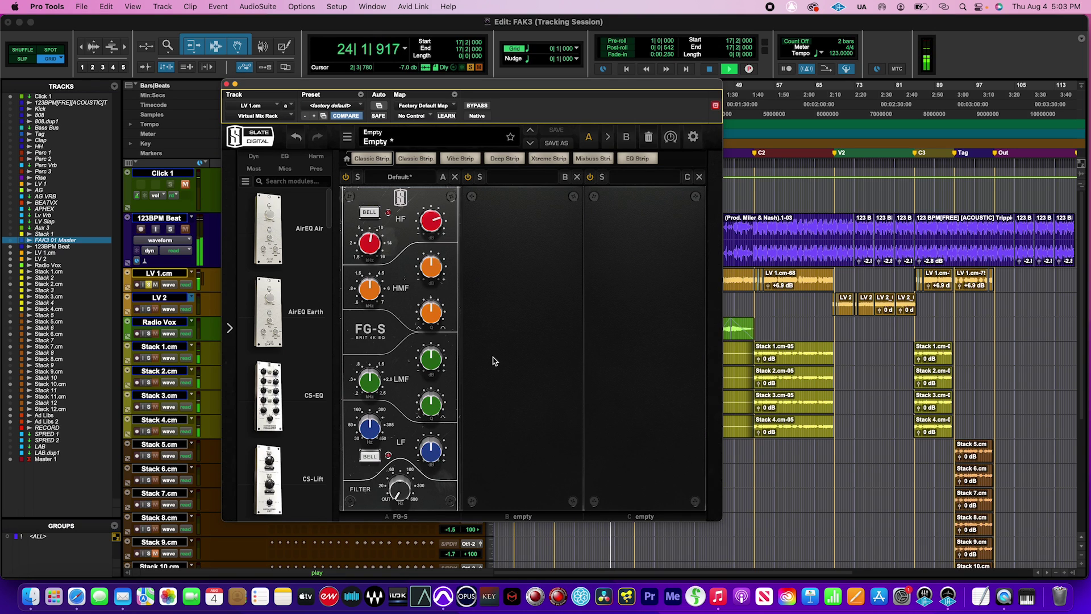
pyautogui.press('space')
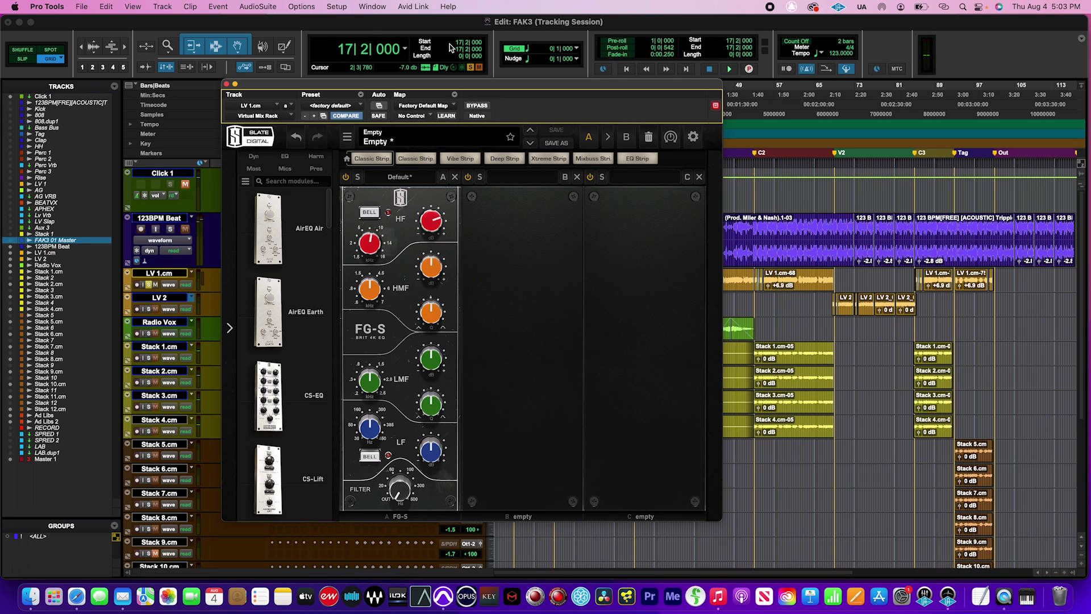
# Move the Virtual Mix Rack window aside to uncover the track inserts
pyautogui.moveTo(431, 86); pyautogui.dragTo(476, 75)
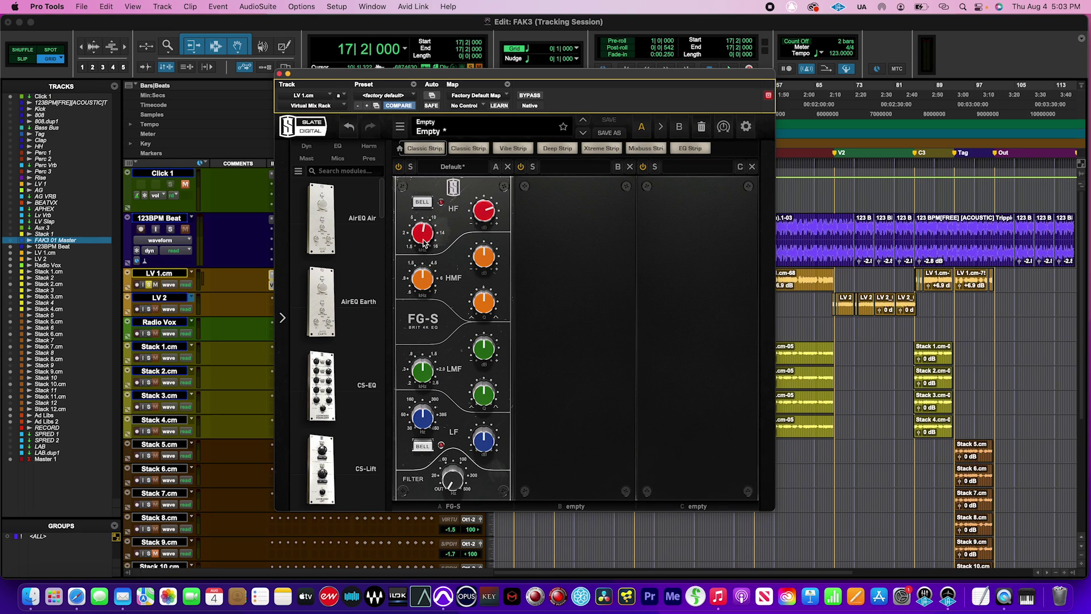
pyautogui.moveTo(423, 241)
pyautogui.moveTo(494, 218)
pyautogui.moveTo(481, 241)
pyautogui.moveTo(489, 217)
pyautogui.moveTo(476, 74); pyautogui.dragTo(483, 95)
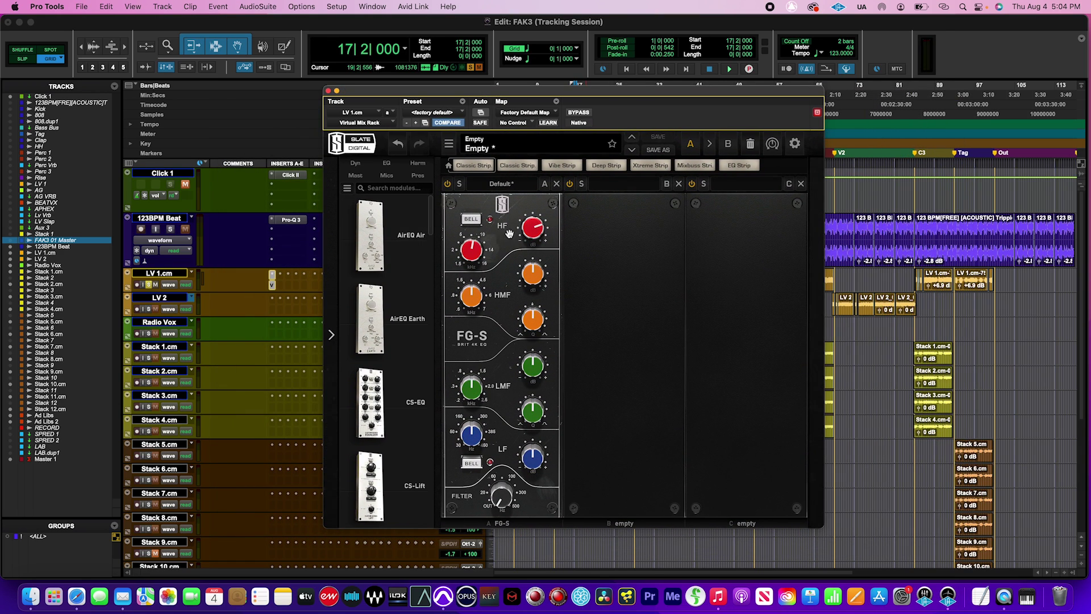
# Open Pro-Q 3 on the 123BPM Beat track and create a high shelf at about 7536 Hz with +7.19 dB gain
pyautogui.click(291, 219)
pyautogui.click(800, 273)
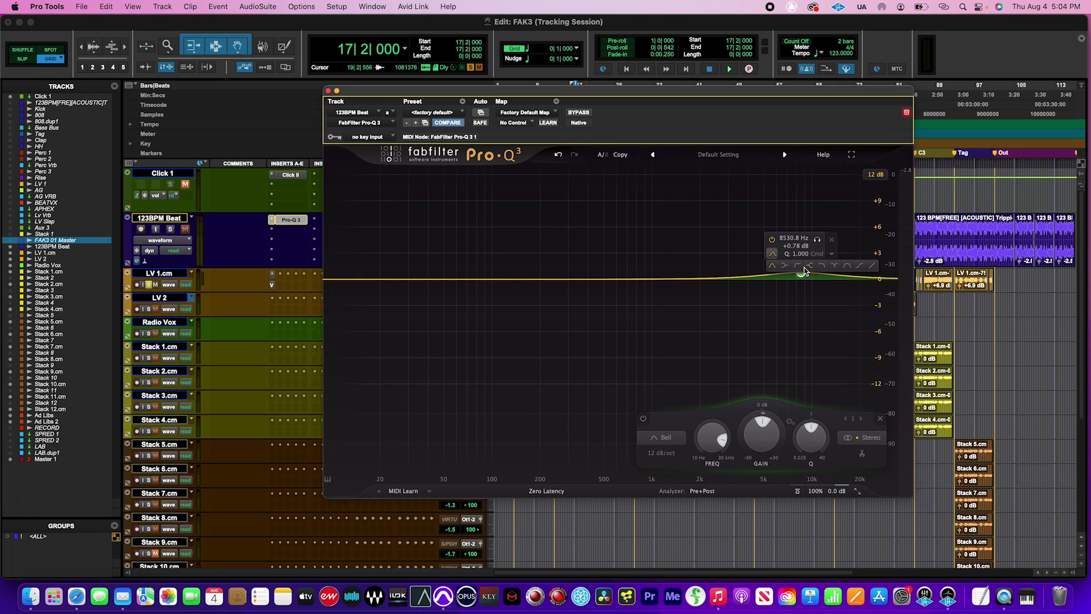
pyautogui.click(808, 268)
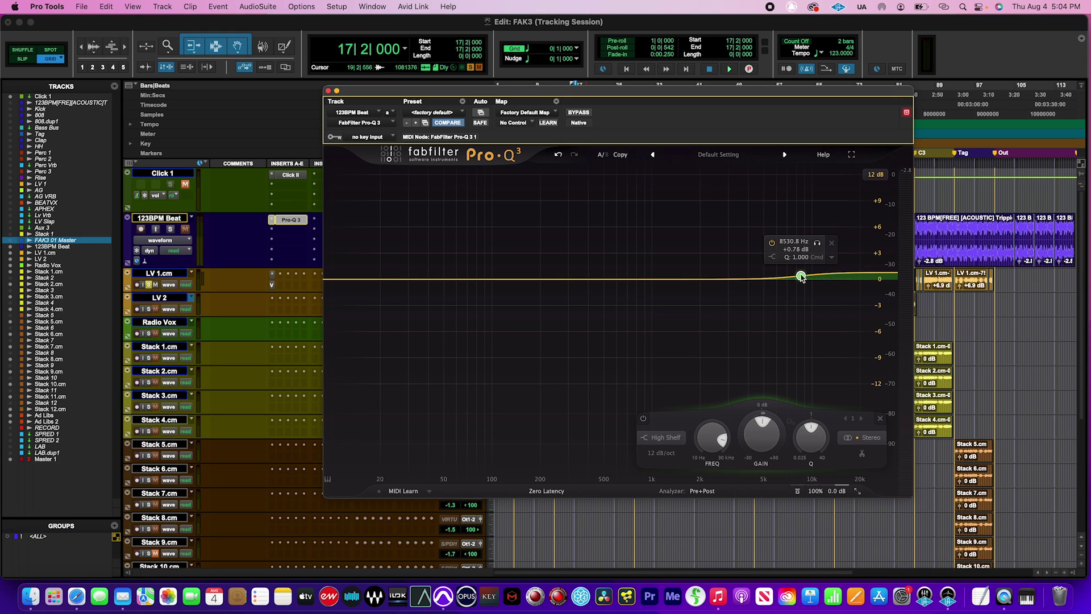
pyautogui.moveTo(801, 276); pyautogui.dragTo(790, 221)
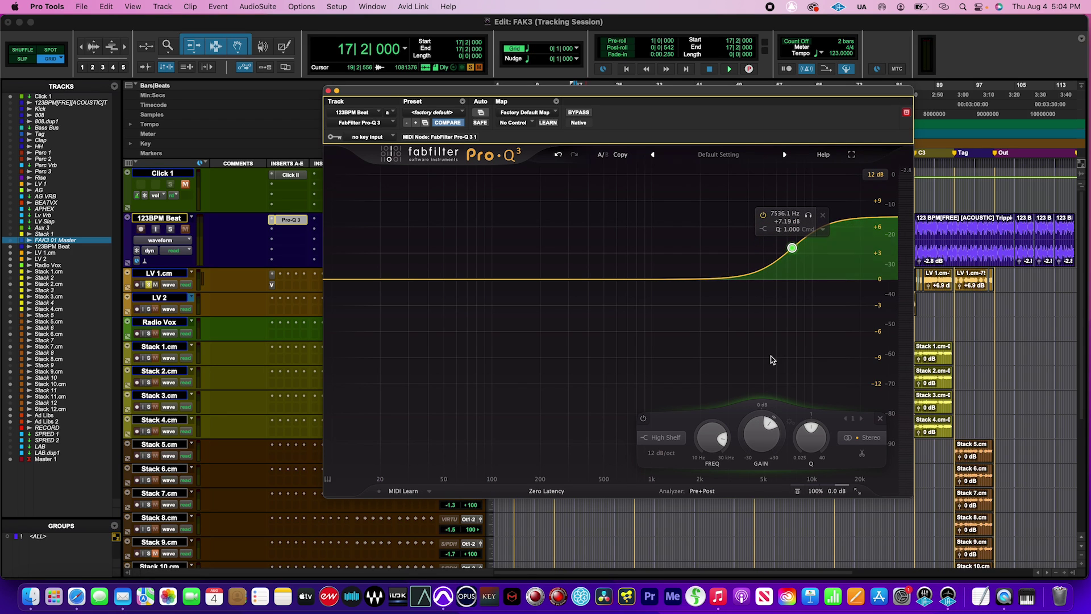
# Move the Pro-Q 3 from the 123BPM Beat track to the second insert of LV 1.cm and open it there
pyautogui.moveTo(488, 91); pyautogui.dragTo(559, 95)
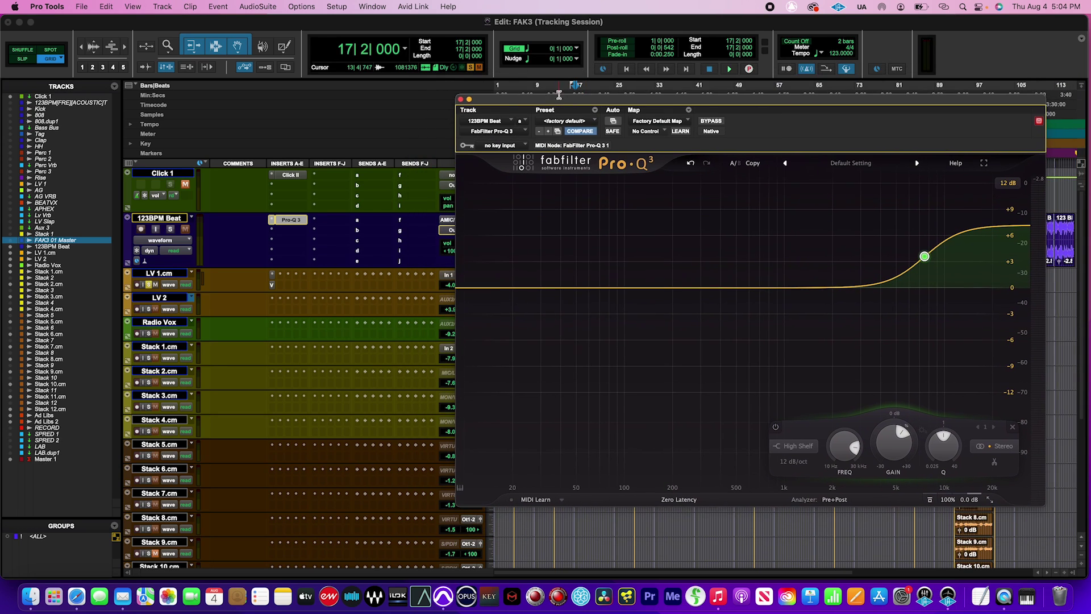
pyautogui.click(272, 285)
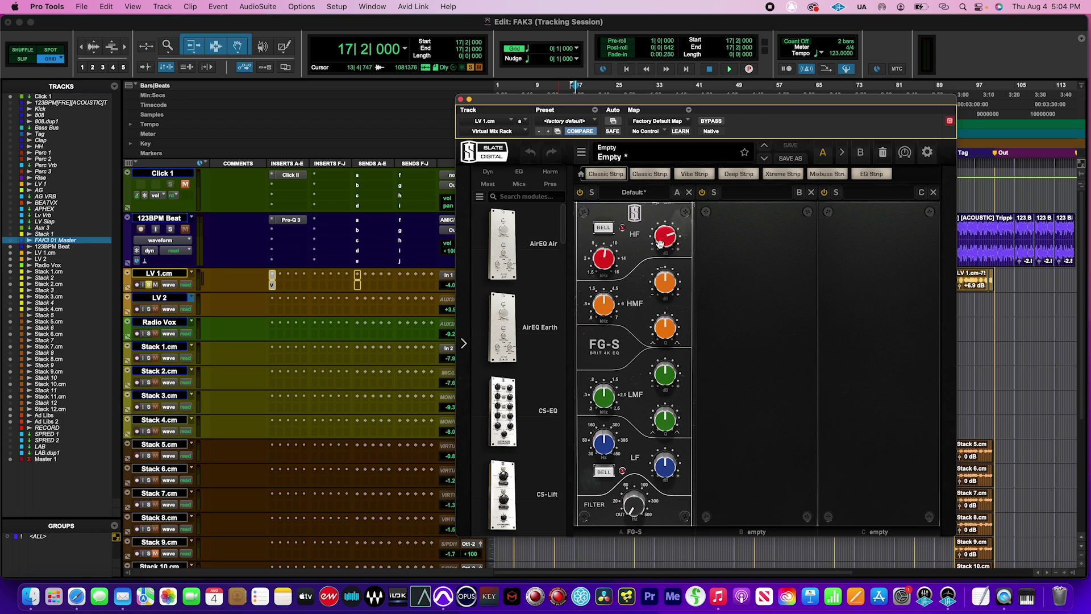
pyautogui.moveTo(660, 243); pyautogui.dragTo(634, 244)
pyautogui.moveTo(295, 224); pyautogui.dragTo(276, 290)
pyautogui.click(272, 286)
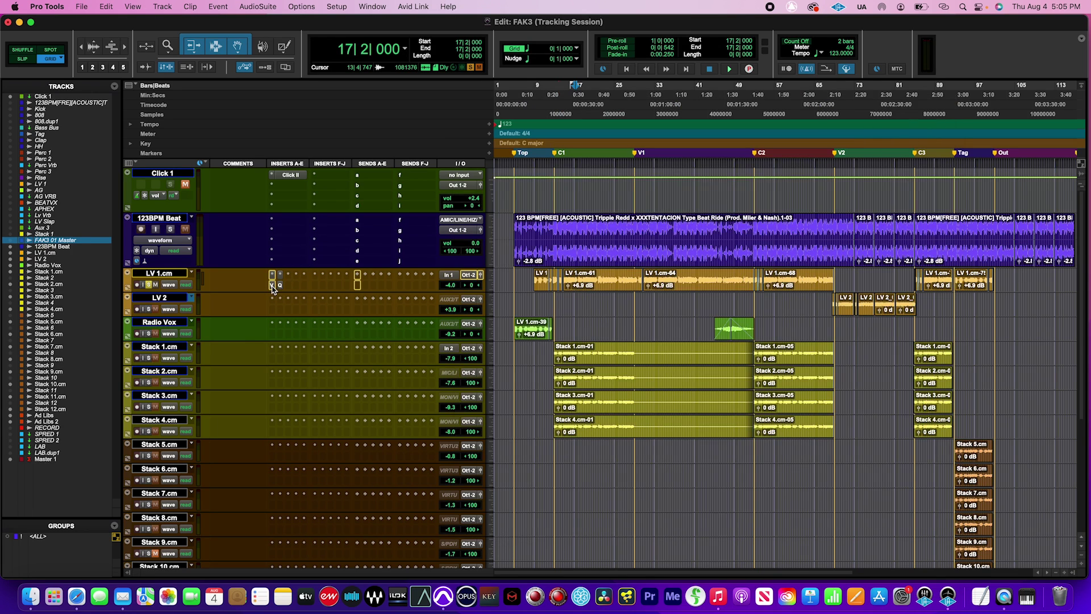
pyautogui.click(279, 284)
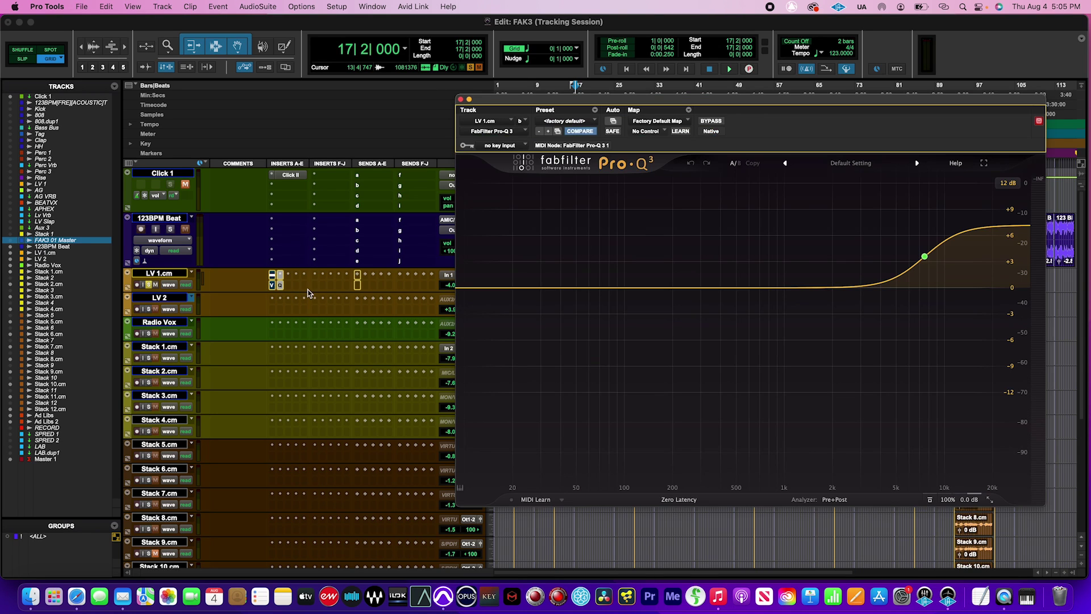
# Play the session while toggling the Pro-Q 3 bypass on LV 1.cm, and stop playback
pyautogui.press('space')
pyautogui.moveTo(688, 108); pyautogui.dragTo(681, 185)
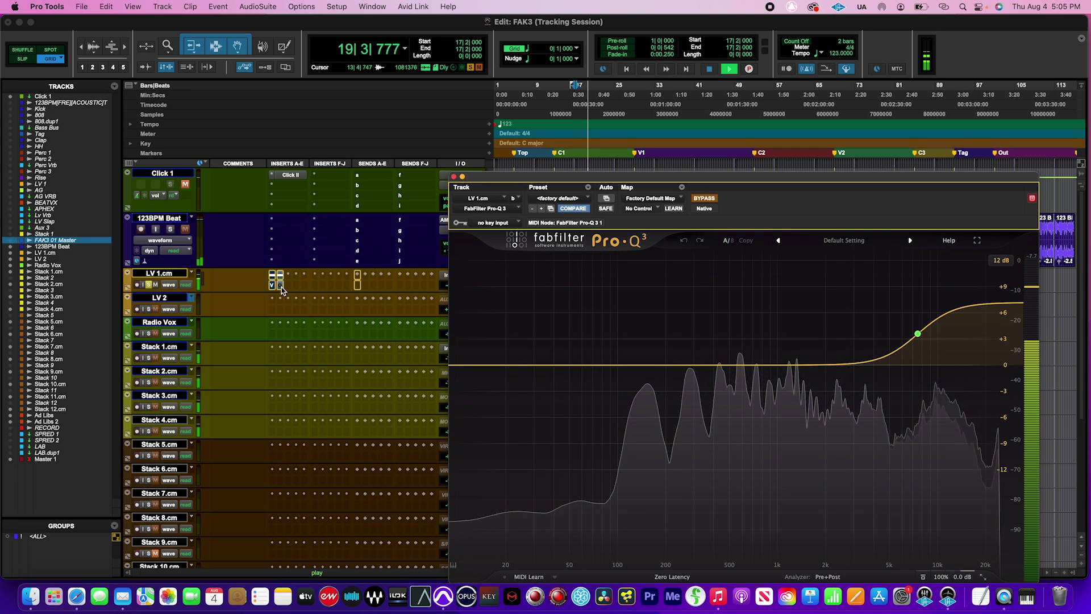
pyautogui.click(705, 199)
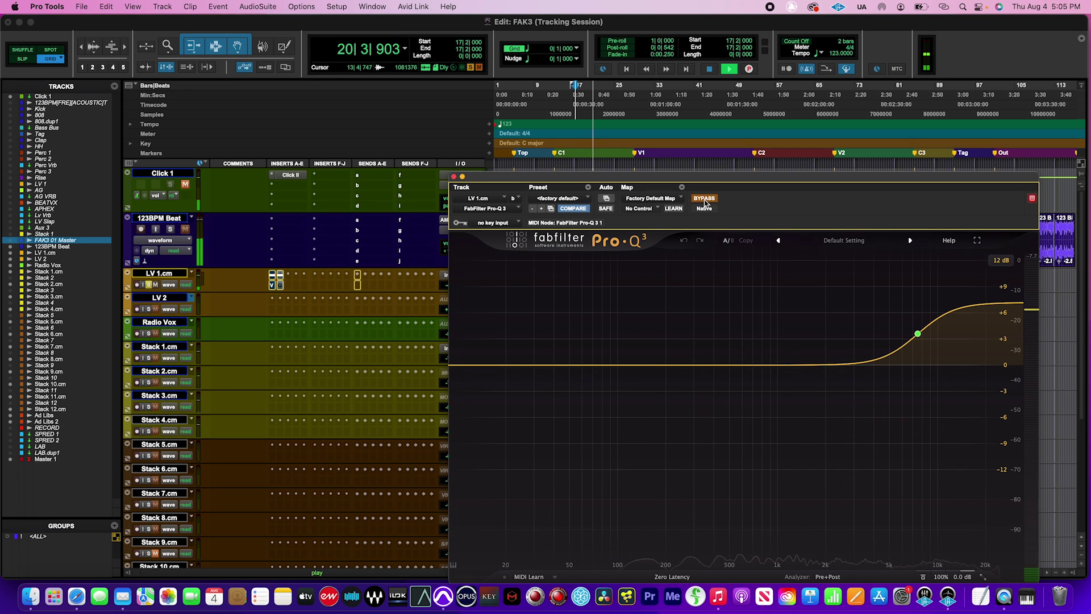
pyautogui.click(705, 199)
pyautogui.press('space')
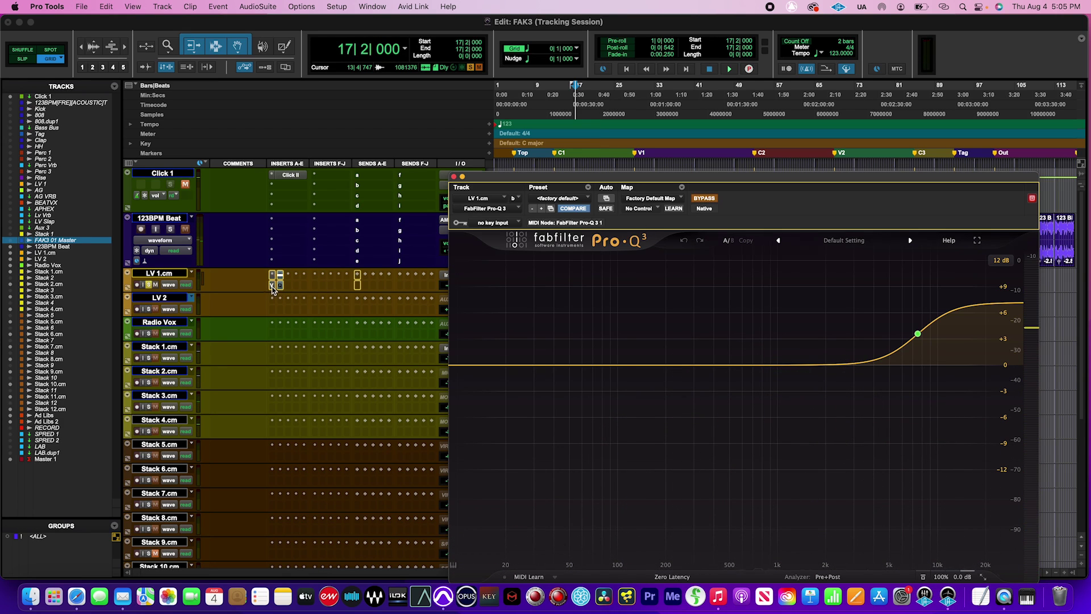
# Open the Virtual Mix Rack on LV 1.cm and audition the vocal through the FG-S
pyautogui.click(272, 286)
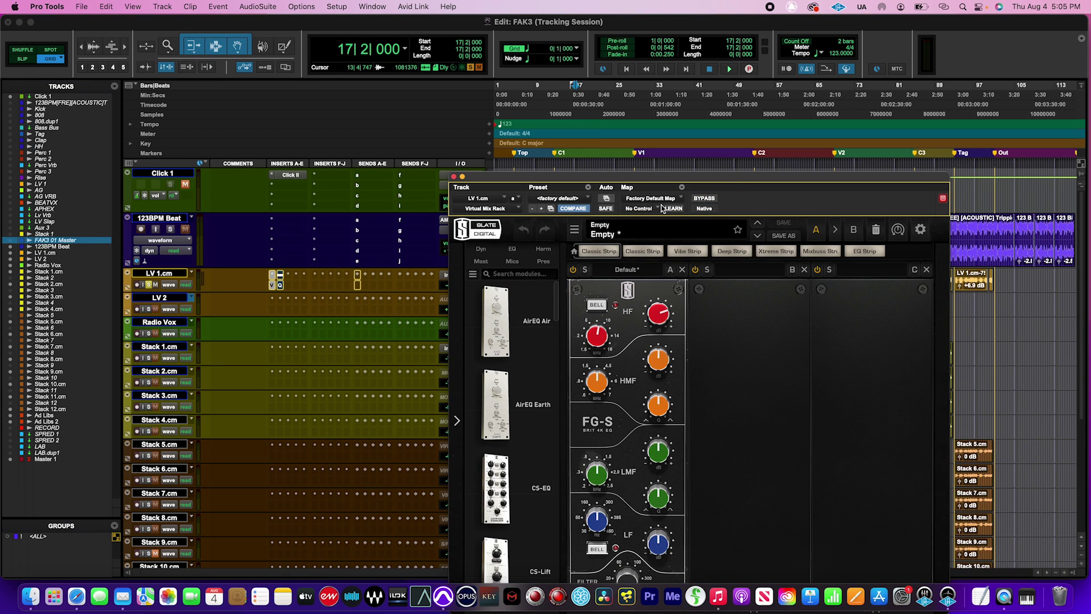
pyautogui.press('space')
pyautogui.moveTo(664, 176); pyautogui.dragTo(663, 92)
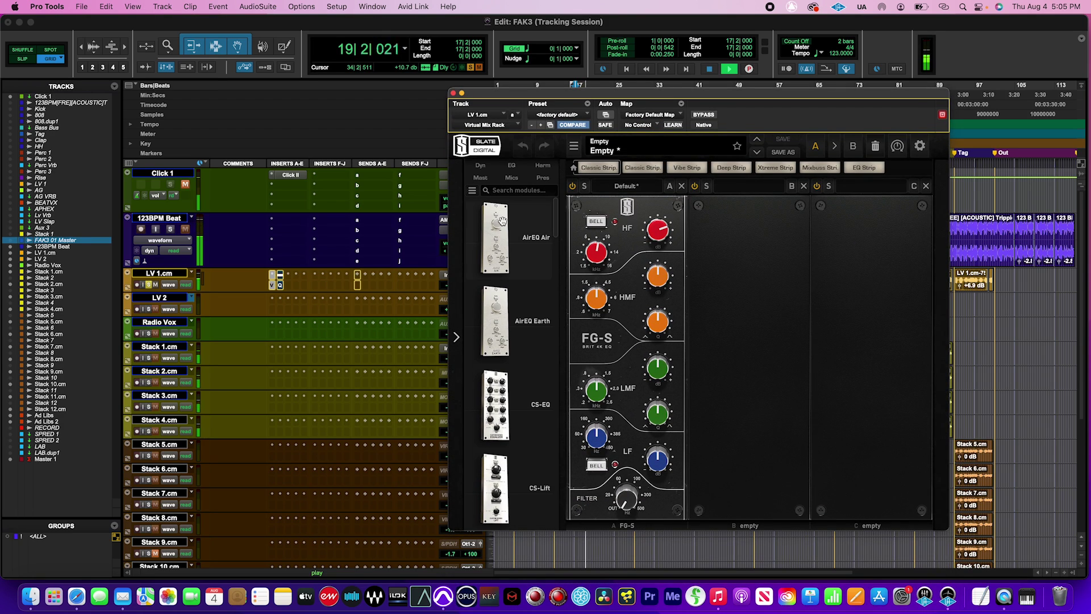
pyautogui.press('space')
# Bypass the Virtual Mix Rack, activate the Pro-Q 3 on LV 1.cm, and audition the vocal through its high shelf
pyautogui.keyDown('super'); pyautogui.click(272, 286); pyautogui.keyUp('super')
pyautogui.click(279, 286)
pyautogui.click(279, 286)
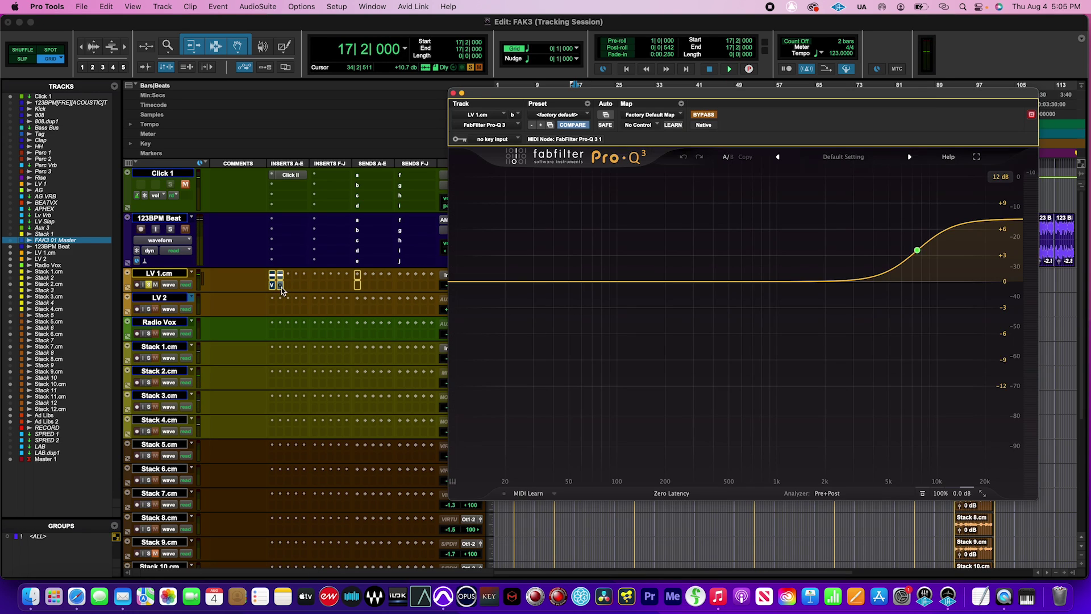
pyautogui.keyDown('super'); pyautogui.click(280, 286); pyautogui.keyUp('super')
pyautogui.press('space')
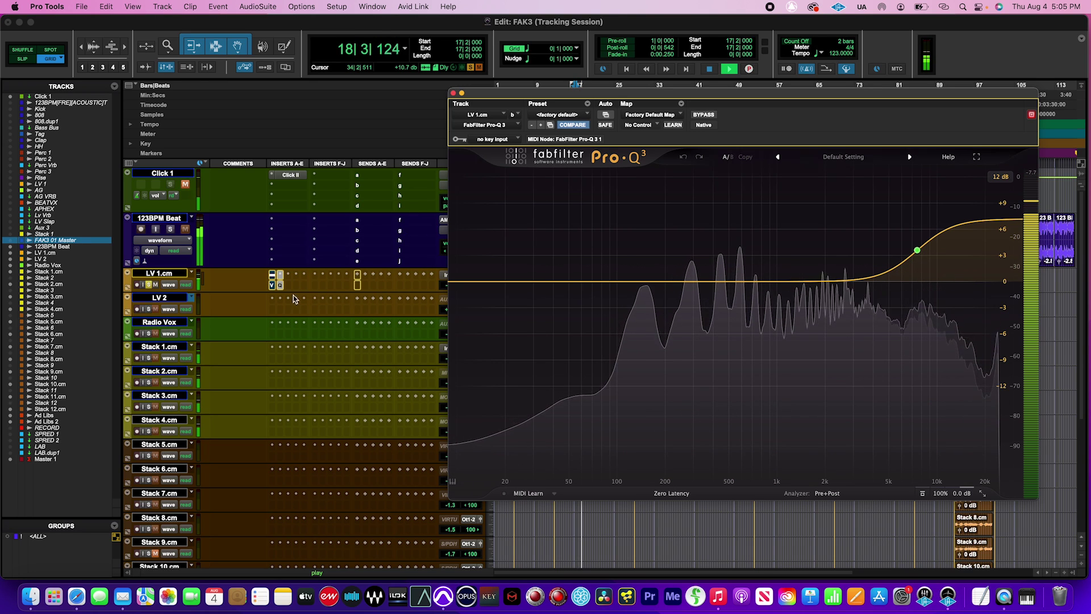
pyautogui.press('space')
# Return to the Virtual Mix Rack with it active and the Pro-Q 3 bypassed on LV 1.cm, and reposition its window
pyautogui.click(272, 286)
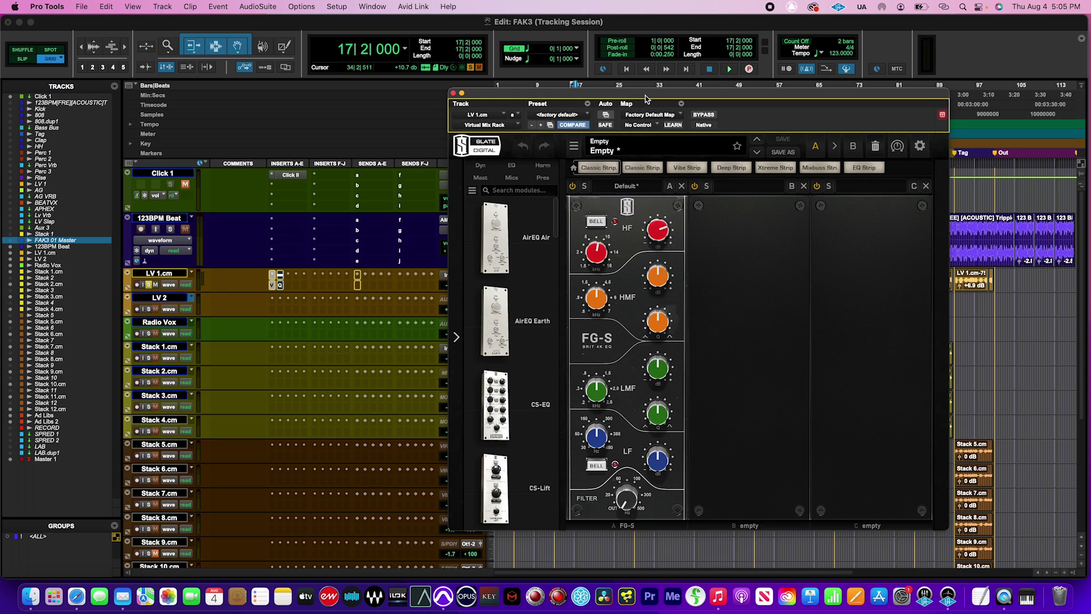
pyautogui.moveTo(646, 95); pyautogui.dragTo(590, 91)
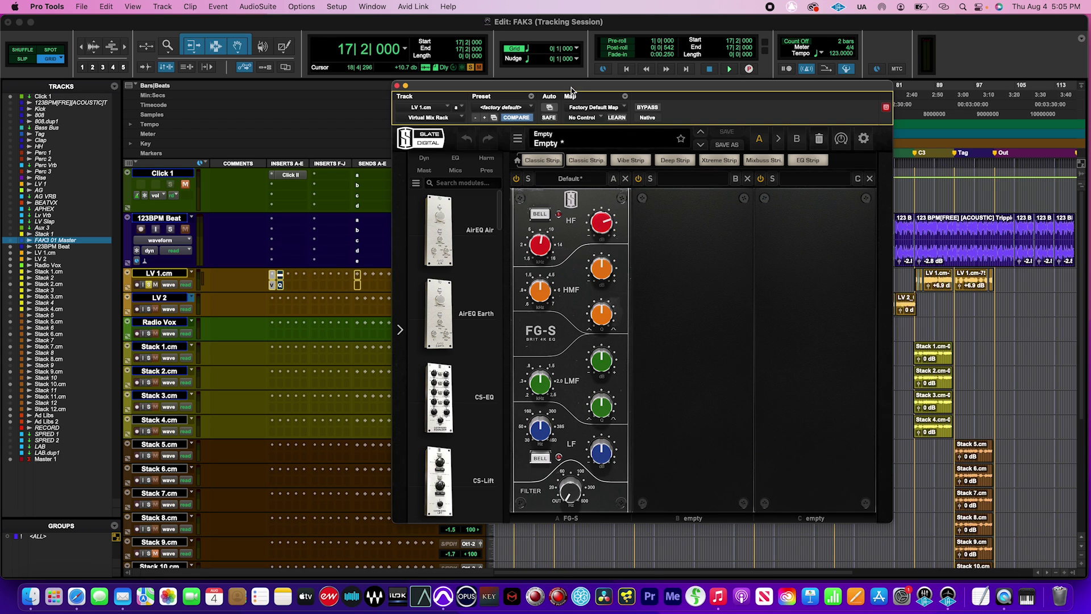
pyautogui.moveTo(574, 90)
pyautogui.mouseDown()
pyautogui.moveTo(568, 363)
pyautogui.moveTo(608, 316)
pyautogui.moveTo(612, 349)
pyautogui.moveTo(583, 101)
pyautogui.mouseUp()
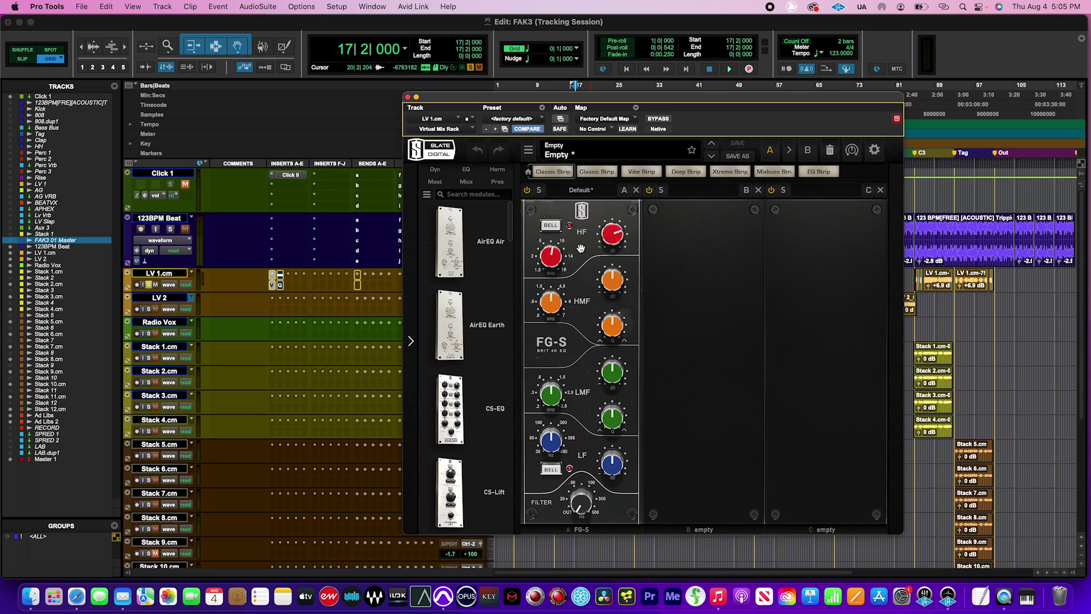
# View the bypassed Pro-Q 3 high shelf on LV 1.cm and bring the Virtual Mix Rack back on screen
pyautogui.click(281, 285)
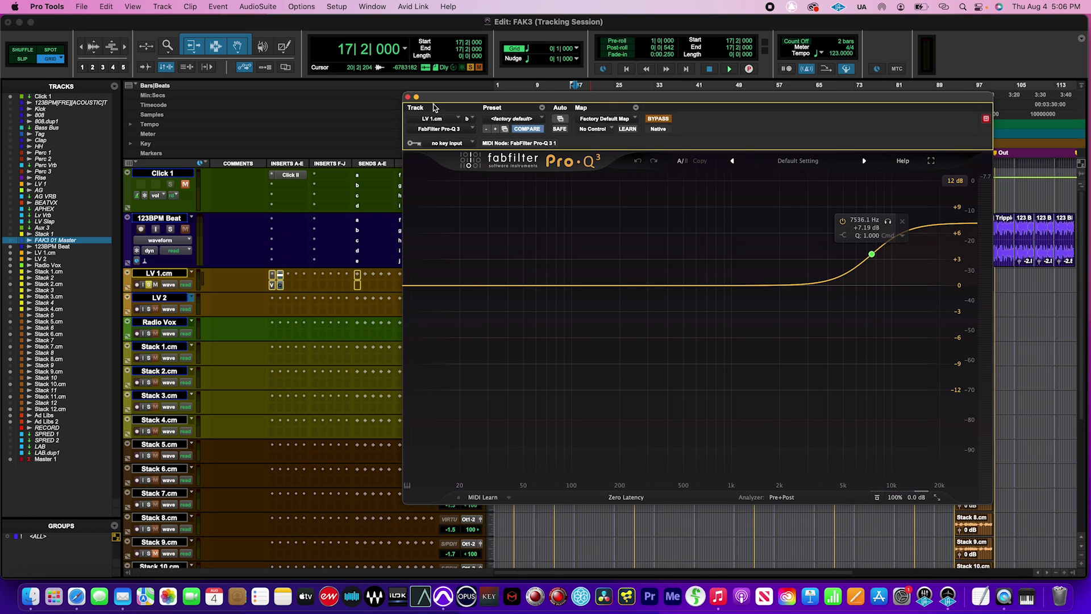
pyautogui.click(407, 98)
pyautogui.click(281, 287)
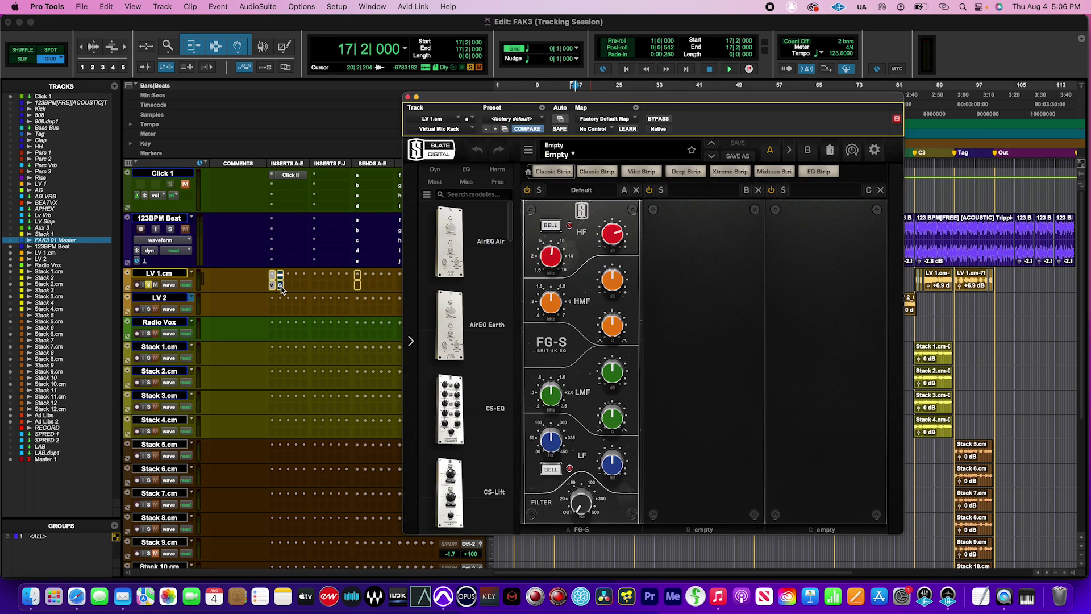
pyautogui.click(279, 289)
pyautogui.click(281, 279)
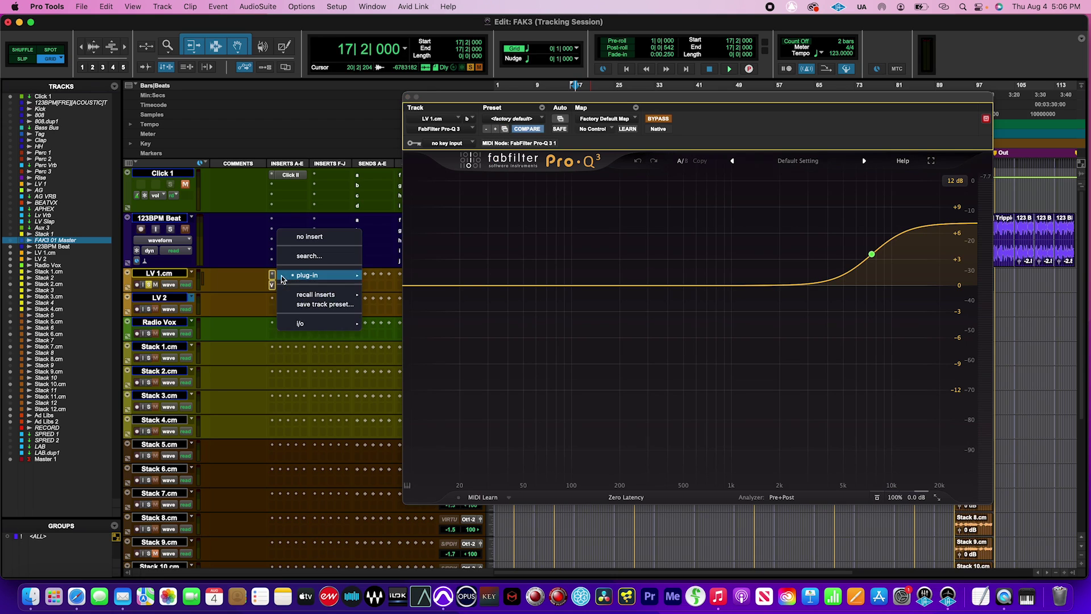
pyautogui.click(272, 289)
pyautogui.click(271, 287)
pyautogui.click(537, 304)
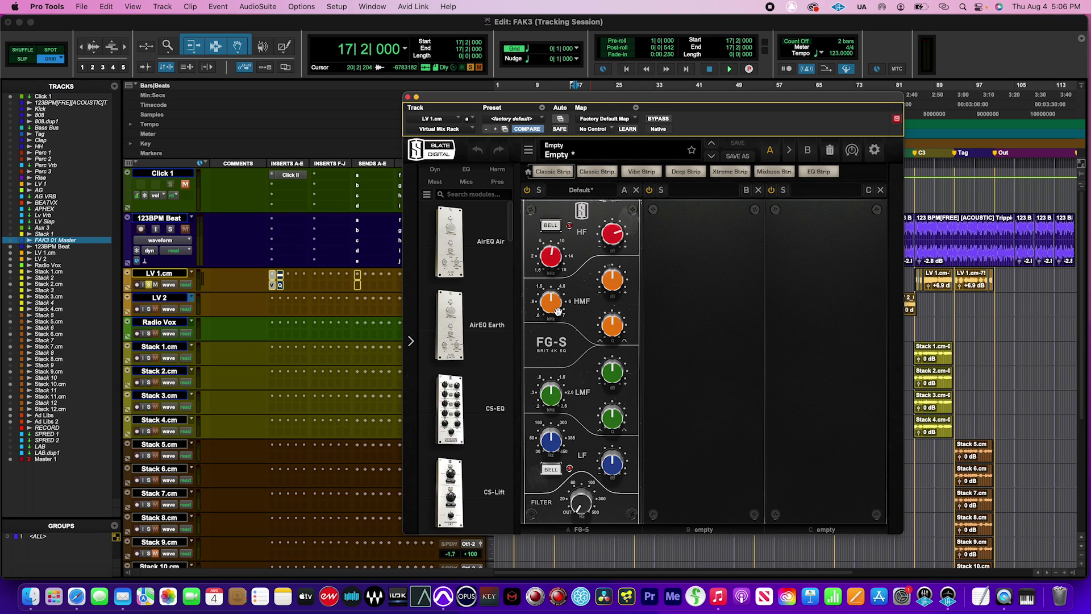
# Try out the frequency, gain and Q controls of the FG-S HMF band
pyautogui.moveTo(556, 309); pyautogui.dragTo(560, 310)
pyautogui.moveTo(616, 279); pyautogui.dragTo(632, 267)
pyautogui.moveTo(550, 310); pyautogui.dragTo(552, 310)
pyautogui.moveTo(616, 326); pyautogui.dragTo(658, 268)
# Add a Pro-Q 3 bell band at about 1012 Hz on LV 1.cm, vary its gain and Q, and flatten it to about 0 dB
pyautogui.click(280, 285)
pyautogui.moveTo(707, 446)
pyautogui.mouseDown()
pyautogui.moveTo(703, 477)
pyautogui.moveTo(703, 436)
pyautogui.moveTo(696, 505)
pyautogui.moveTo(704, 433)
pyautogui.moveTo(617, 432)
pyautogui.moveTo(620, 449)
pyautogui.moveTo(621, 436)
pyautogui.moveTo(704, 455)
pyautogui.moveTo(705, 465)
pyautogui.mouseUp()
pyautogui.moveTo(736, 273)
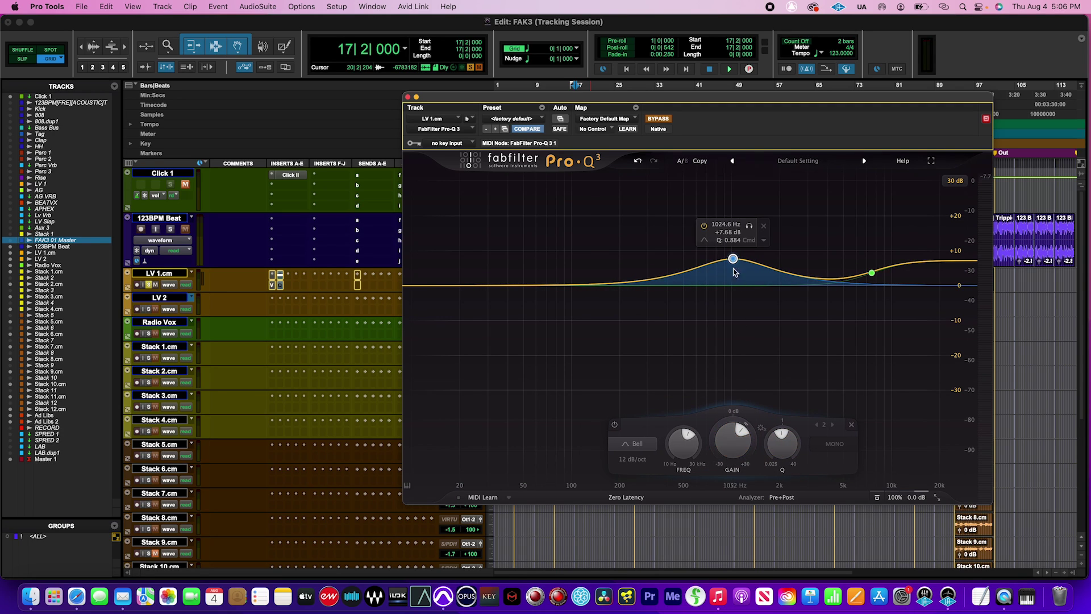
pyautogui.moveTo(734, 263); pyautogui.dragTo(732, 287)
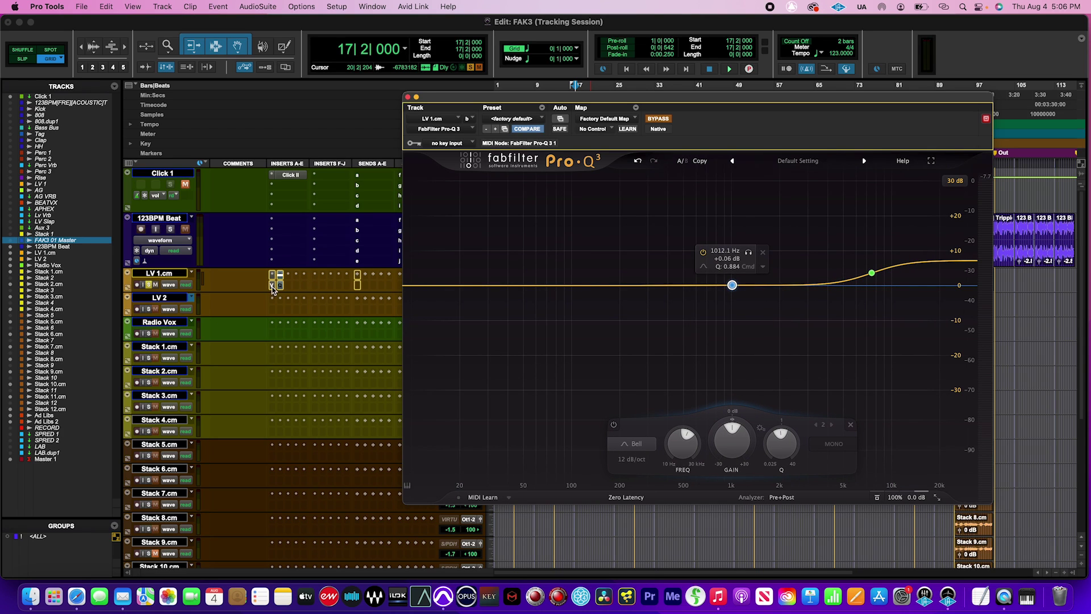
# Reopen the Virtual Mix Rack on LV 1.cm, adjust the FG-S HMF Q, and boost the HMF gain to about +9.46 dB
pyautogui.click(272, 285)
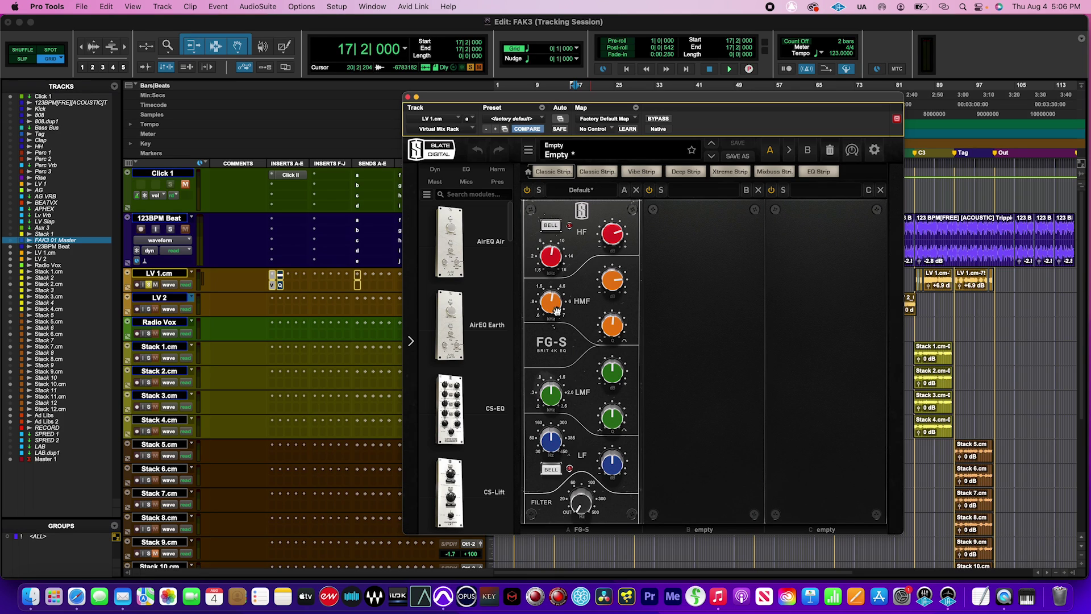
pyautogui.moveTo(619, 335); pyautogui.dragTo(631, 327)
pyautogui.moveTo(609, 332); pyautogui.dragTo(609, 336)
pyautogui.moveTo(611, 283)
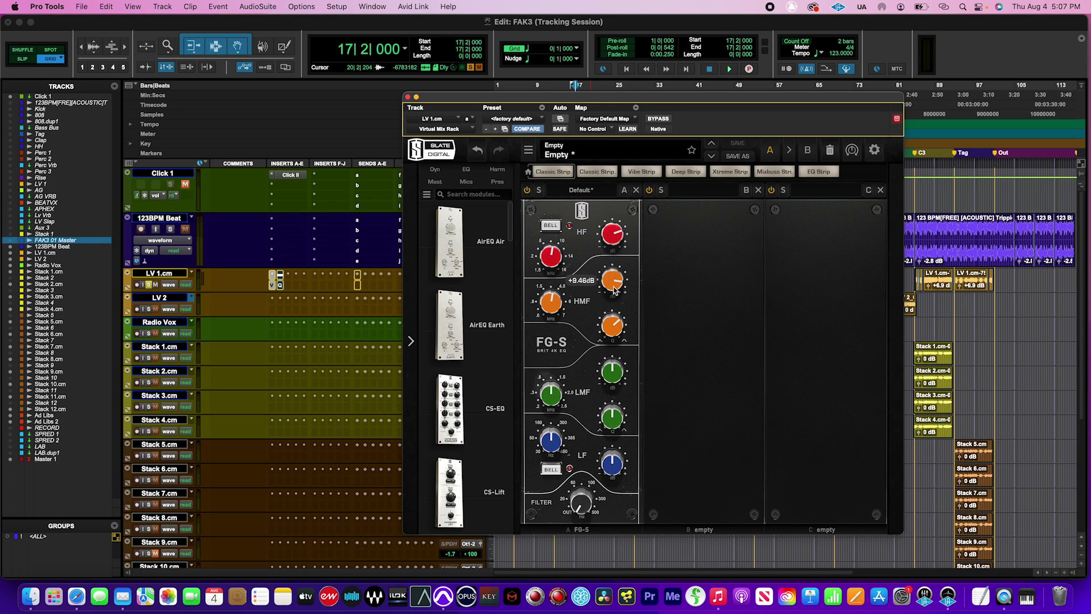
# Sweep the FG-S HMF frequency up from about 1.45 kHz while the session plays, and stop playback
pyautogui.moveTo(550, 310)
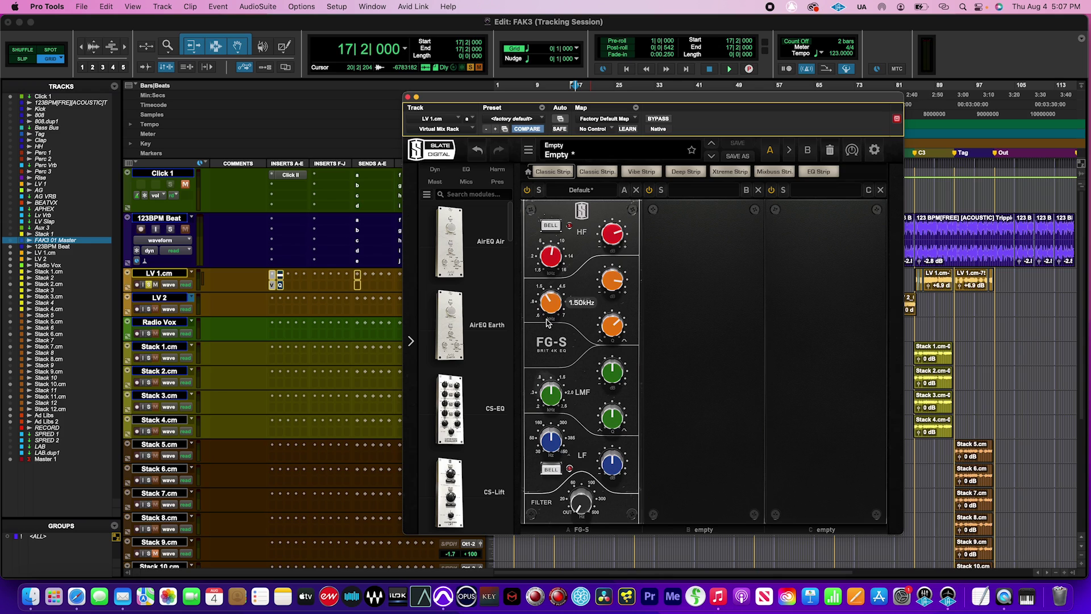
pyautogui.moveTo(550, 318)
pyautogui.mouseDown()
pyautogui.moveTo(563, 292)
pyautogui.moveTo(541, 307)
pyautogui.mouseUp()
pyautogui.press('space')
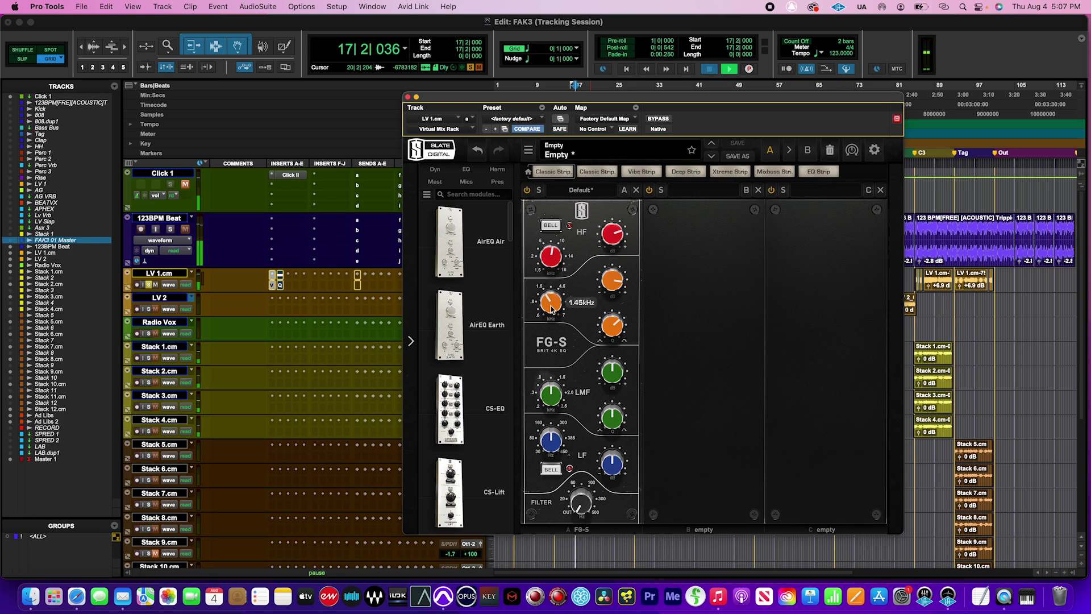
pyautogui.moveTo(548, 308); pyautogui.dragTo(567, 279)
pyautogui.press('space')
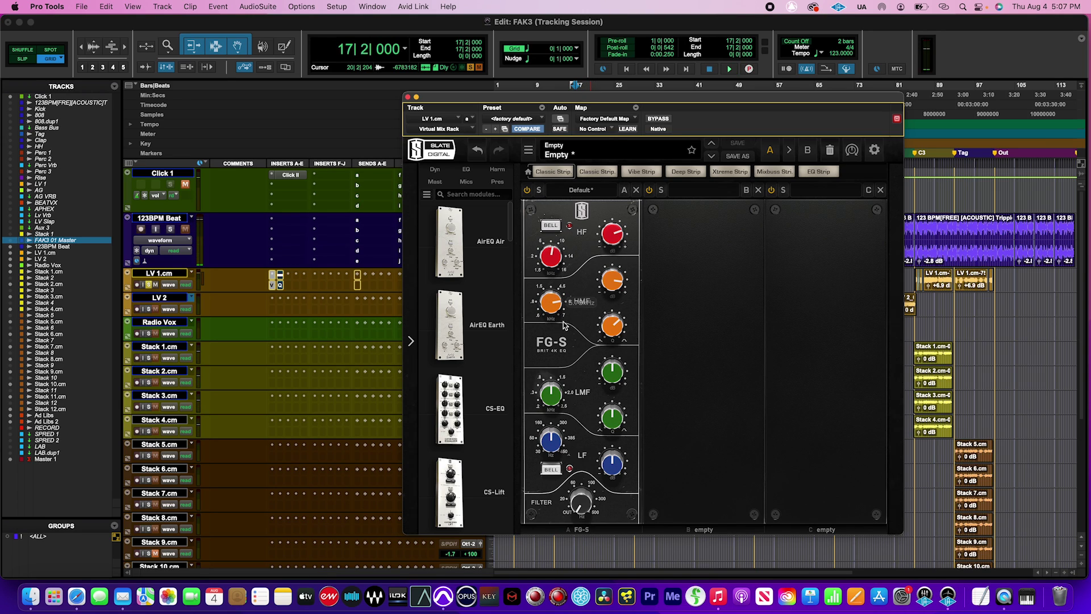
# Set the FG-S HMF gain to about +4.78 dB and audition the vocal
pyautogui.moveTo(560, 305)
pyautogui.moveTo(618, 287)
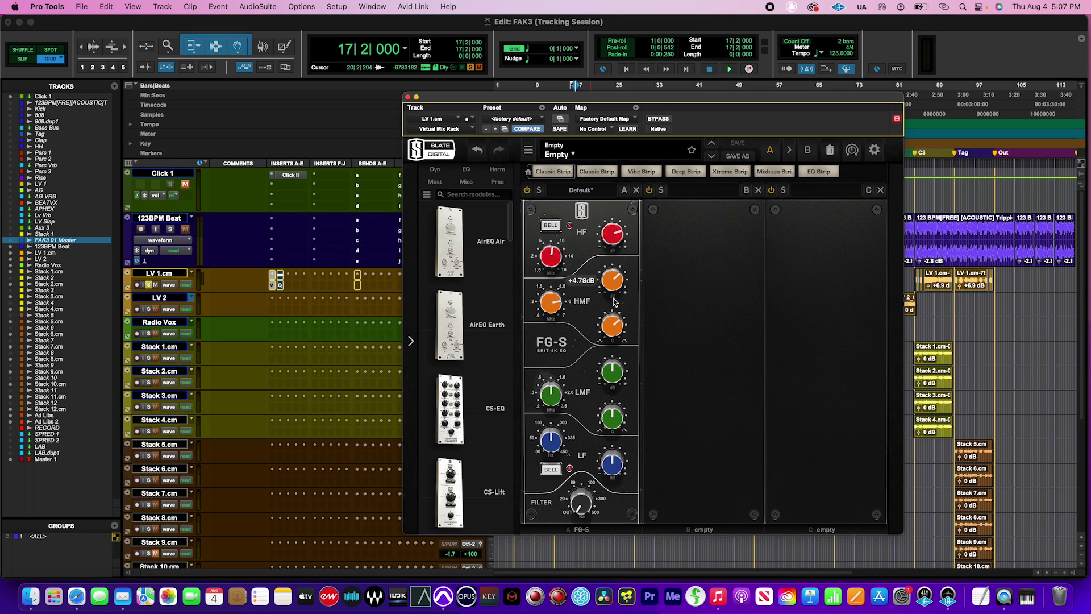
pyautogui.press('space')
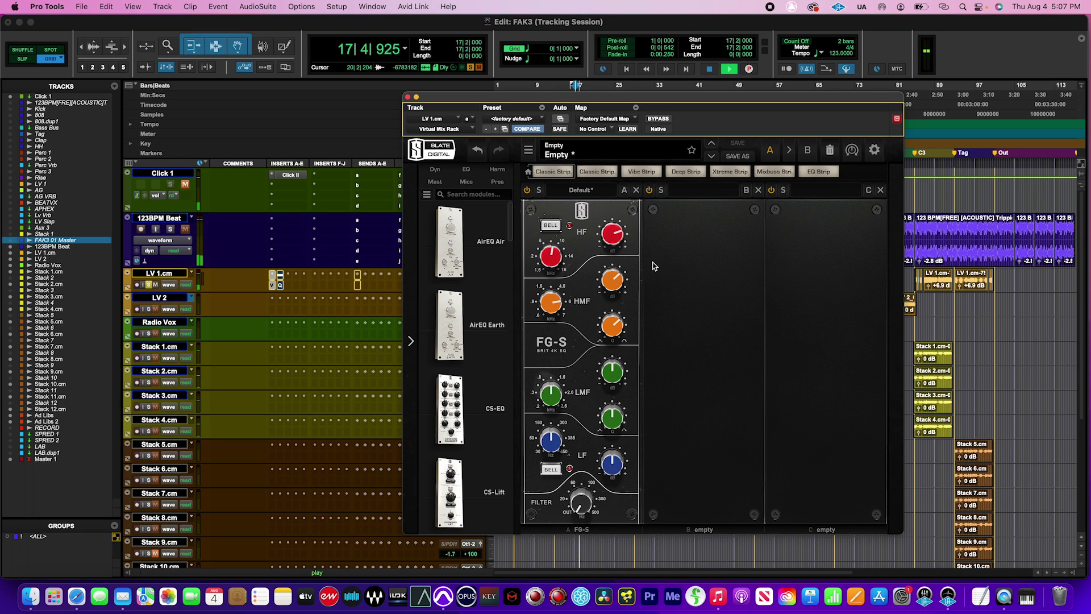
pyautogui.press('space')
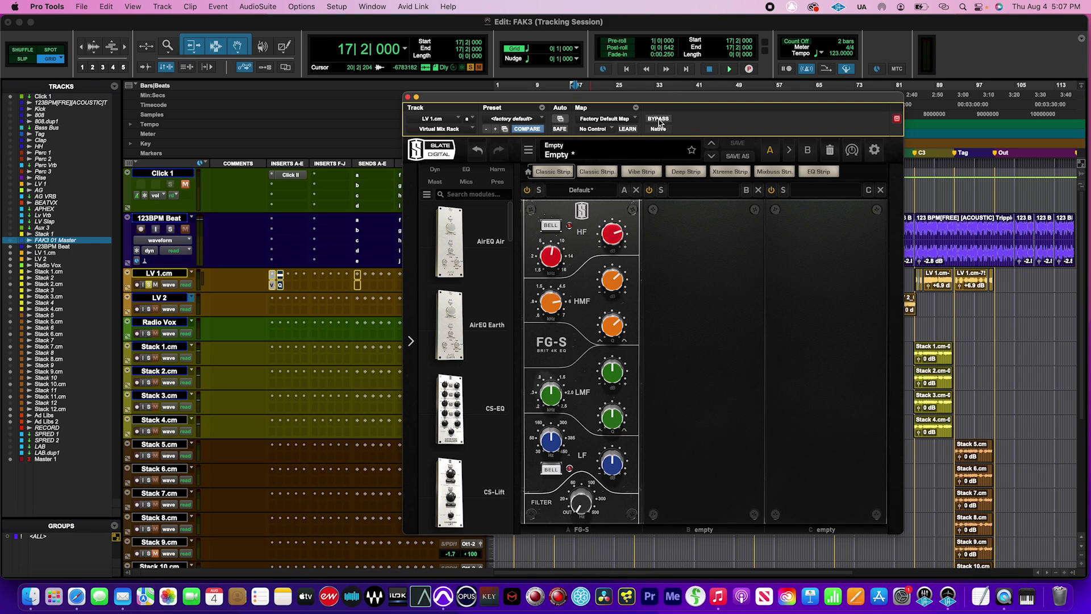
# Bypass the Virtual Mix Rack, play the session, and reactivate it to compare the vocal with the HF and HMF boosts
pyautogui.click(659, 119)
pyautogui.press('space')
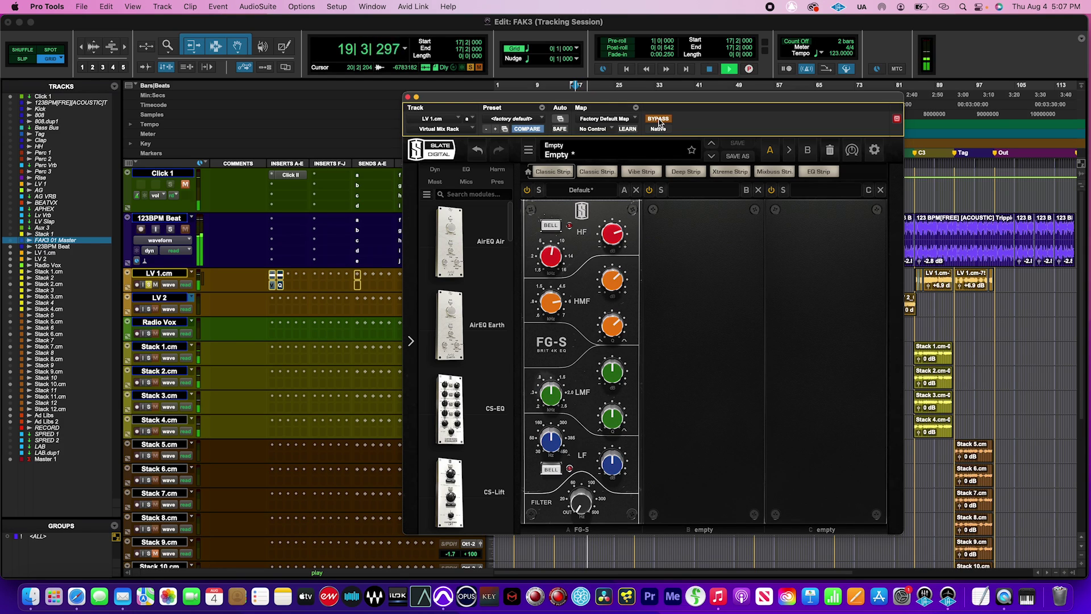
pyautogui.click(658, 119)
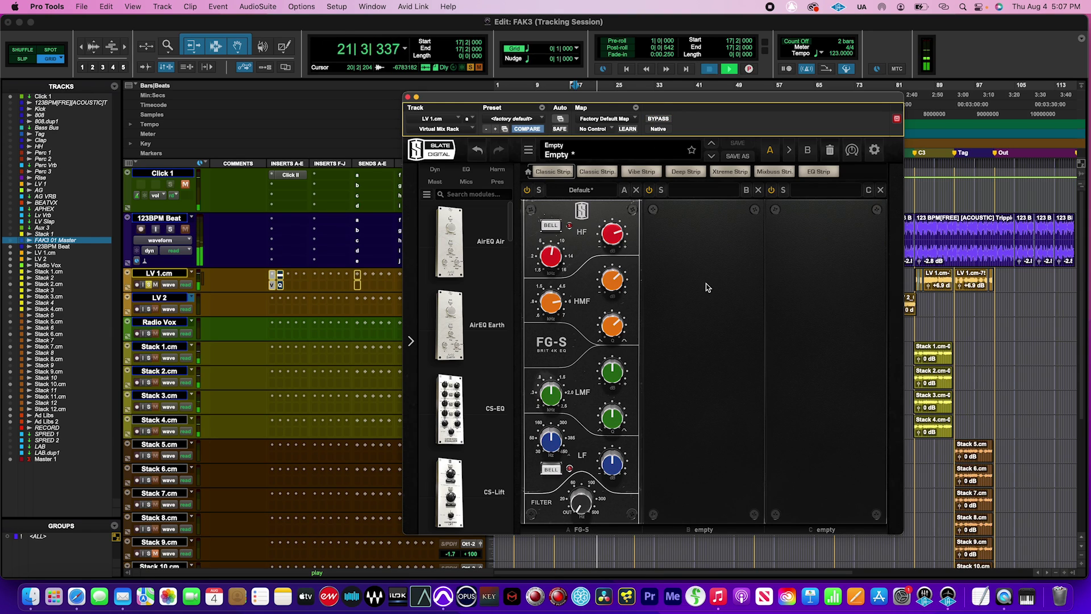
# Stop playback, reposition the Virtual Mix Rack window, and try the FG-S LMF frequency control
pyautogui.press('space')
pyautogui.moveTo(641, 98); pyautogui.dragTo(589, 81)
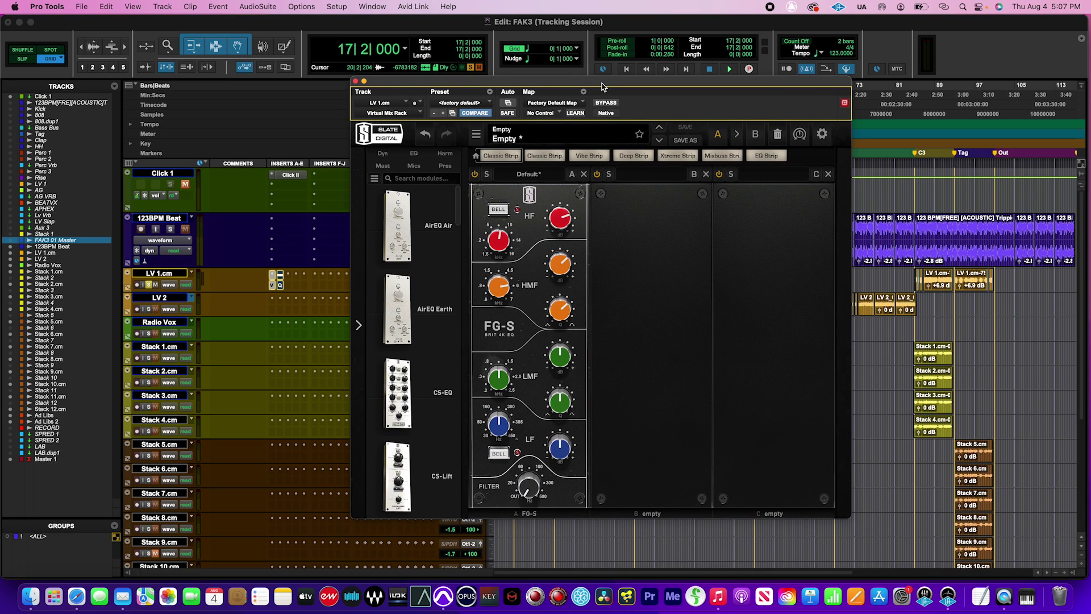
pyautogui.moveTo(603, 86); pyautogui.dragTo(609, 96)
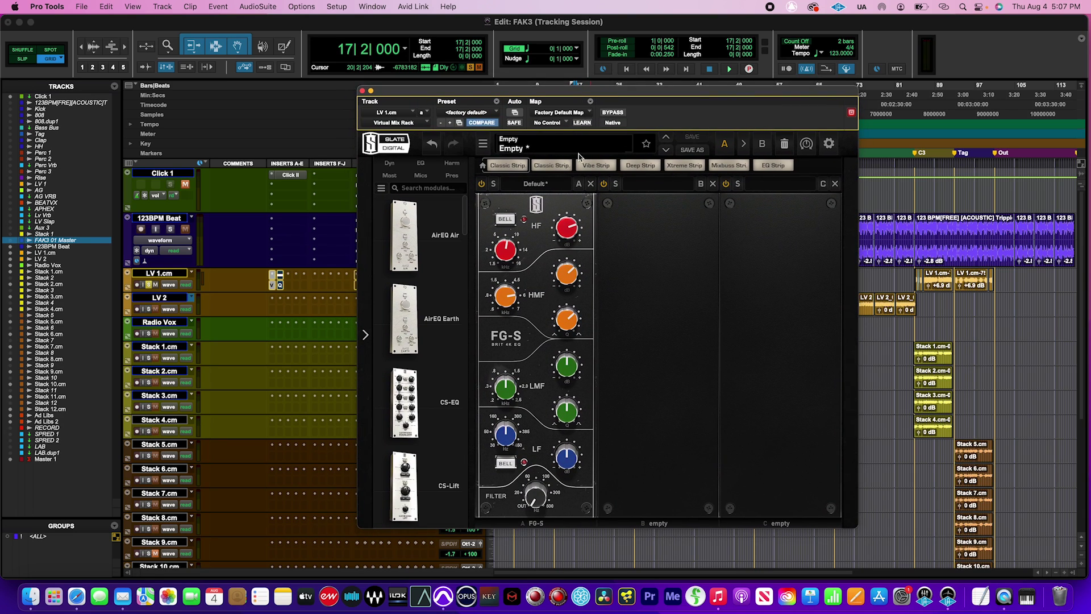
pyautogui.moveTo(514, 391); pyautogui.dragTo(522, 413)
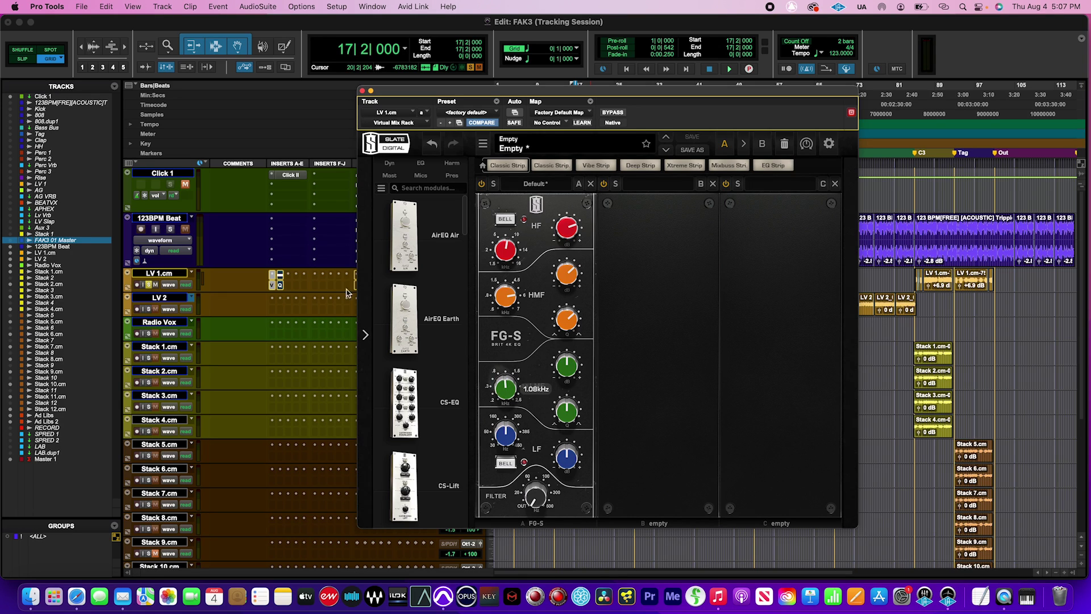
# In the FabFilter Pro-Q 3 on LV 1.cm, add a slight bell boost below the high shelf and narrow its Q to about 4.141
pyautogui.click(280, 286)
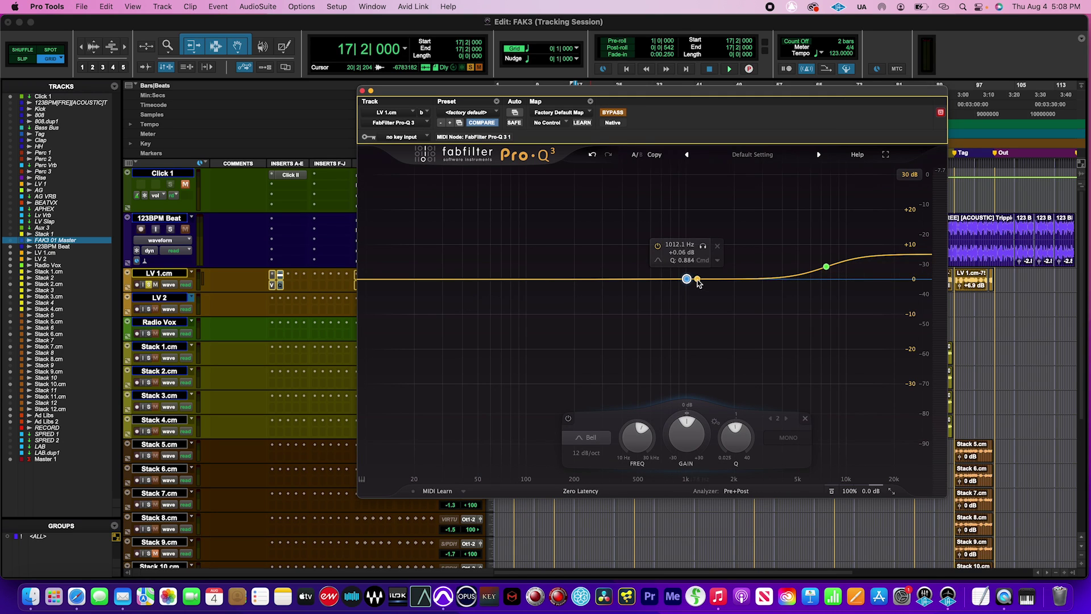
pyautogui.moveTo(672, 279); pyautogui.dragTo(729, 272)
pyautogui.moveTo(780, 435); pyautogui.dragTo(794, 392)
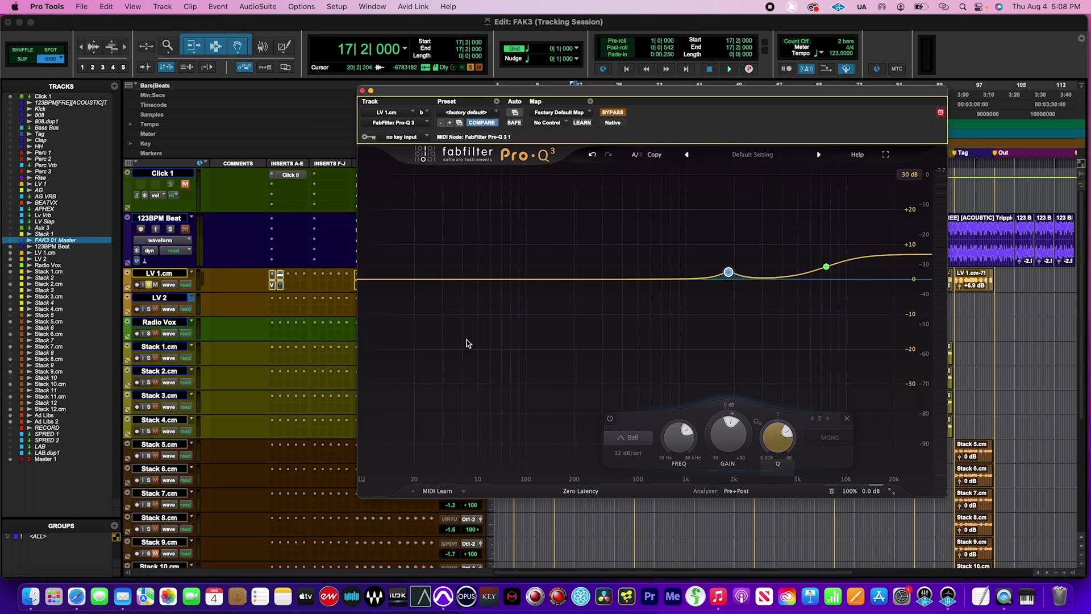
# Reopen the Virtual Mix Rack on LV 1.cm and check the FG-S HMF Q, gain and frequency values
pyautogui.click(279, 287)
pyautogui.click(272, 285)
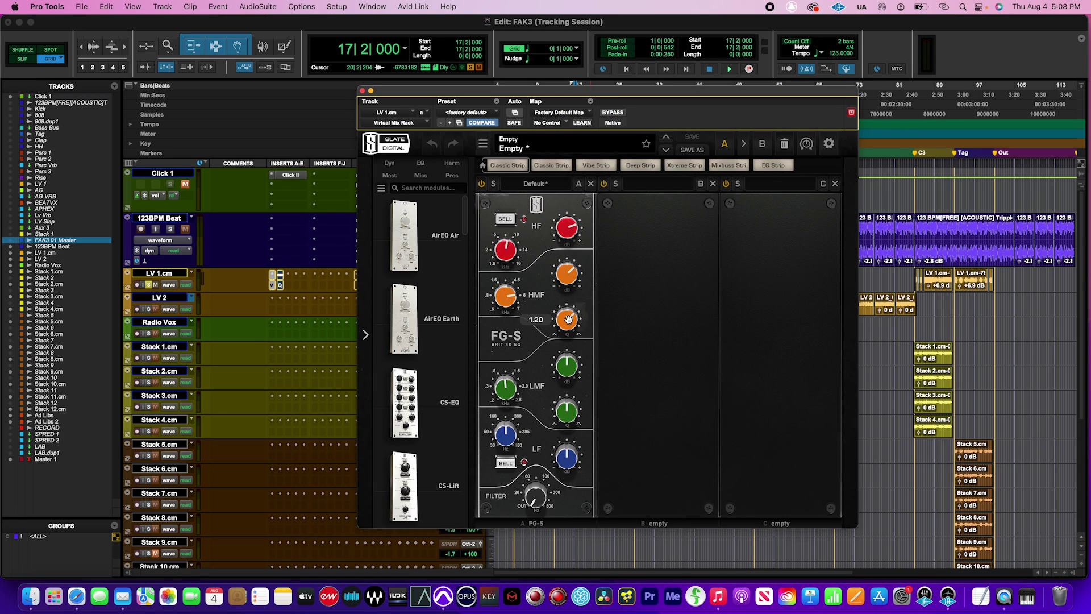
pyautogui.moveTo(566, 280)
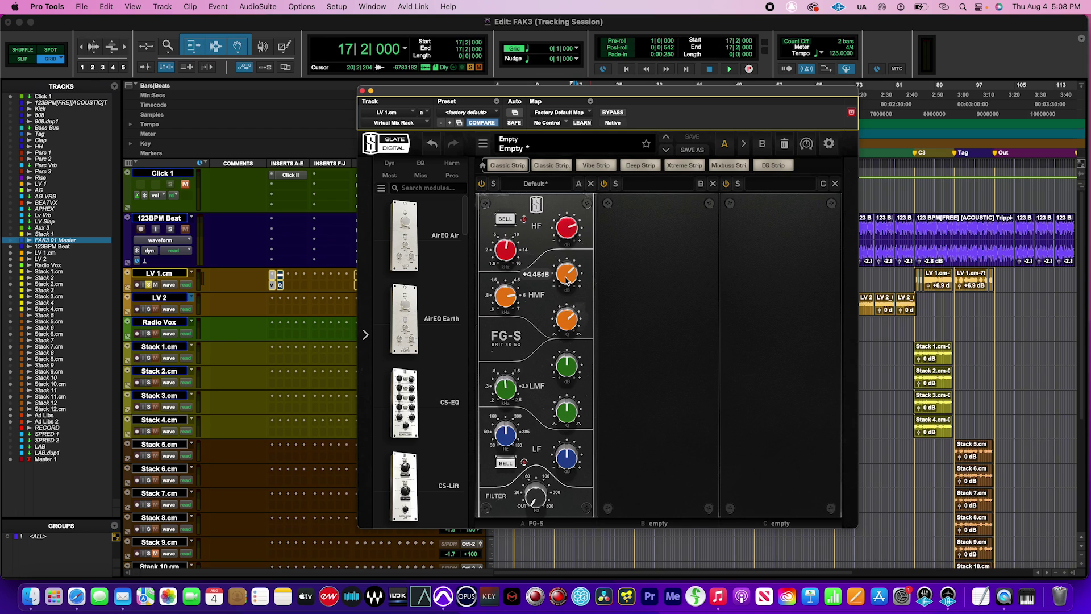
pyautogui.moveTo(495, 303)
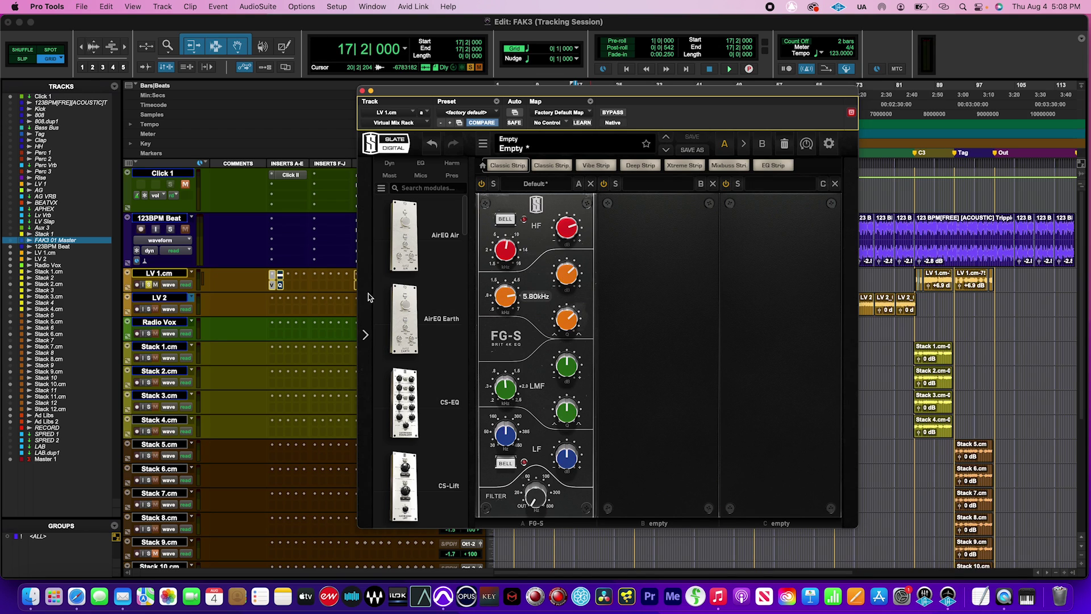
# Match the HMF boost with the Pro-Q 3 bell band: about 6093.7 Hz, +4.57 dB and Q 1.217
pyautogui.click(281, 286)
pyautogui.moveTo(771, 444)
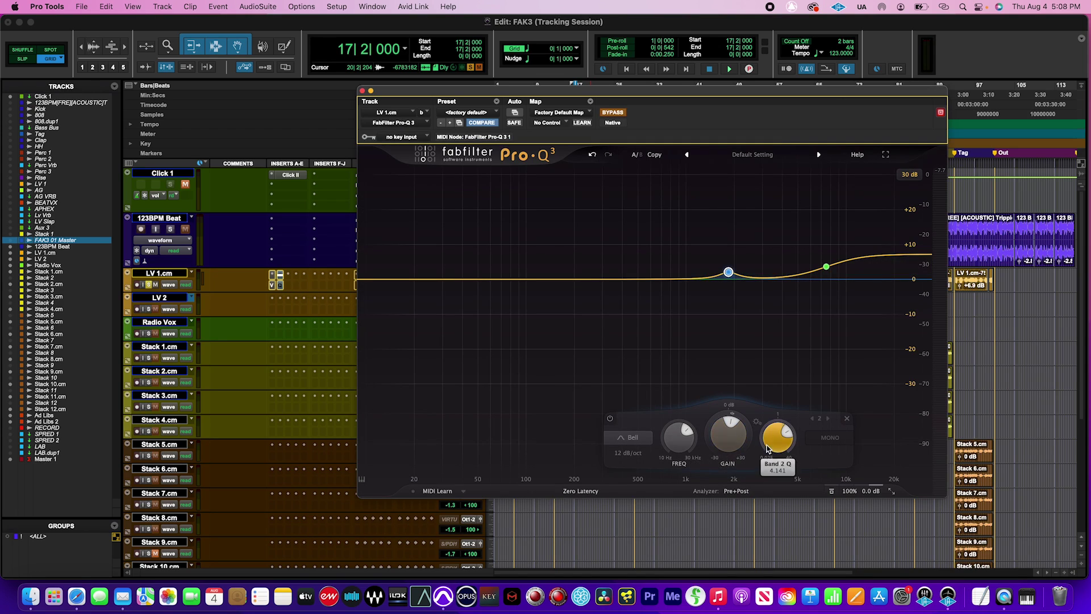
pyautogui.moveTo(771, 443); pyautogui.dragTo(763, 489)
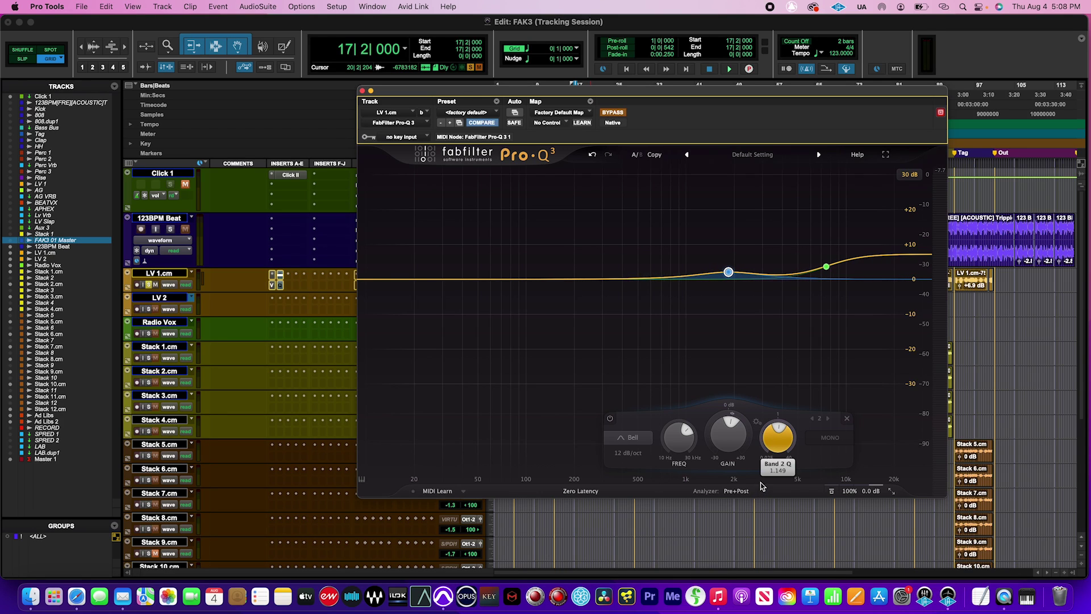
pyautogui.moveTo(728, 435); pyautogui.dragTo(684, 420)
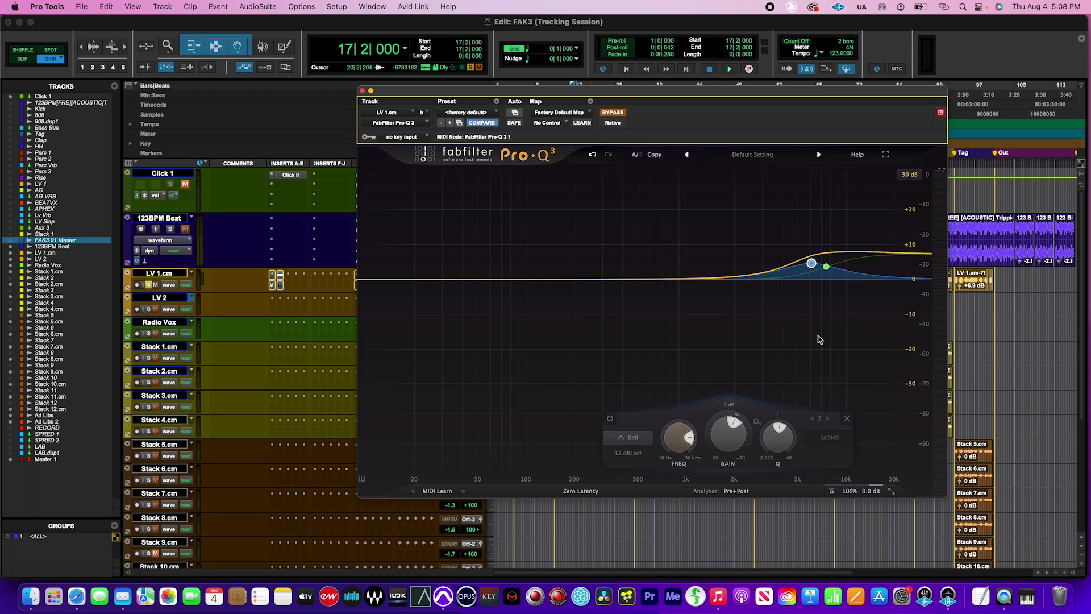
pyautogui.moveTo(805, 259)
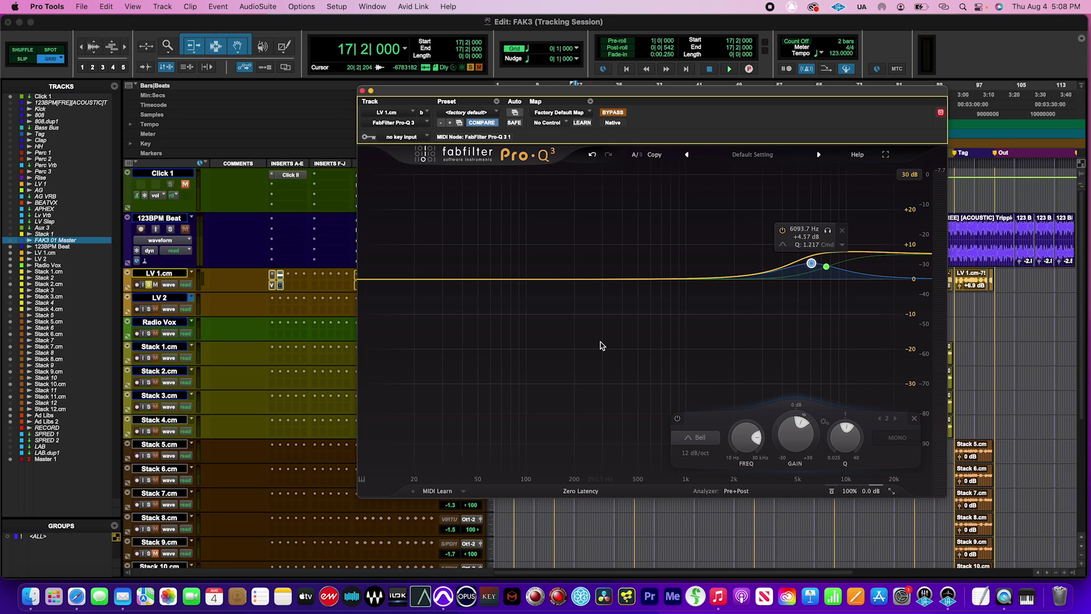
# Switch between the Virtual Mix Rack and Pro-Q 3 windows to compare the FG-S settings with the matching EQ curve
pyautogui.click(271, 285)
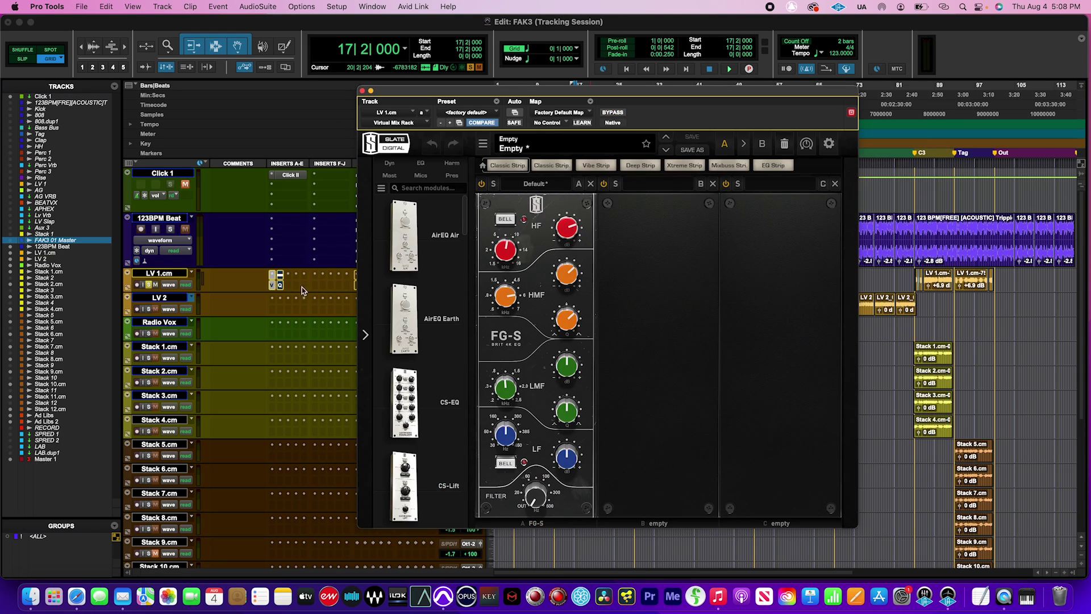
pyautogui.click(279, 286)
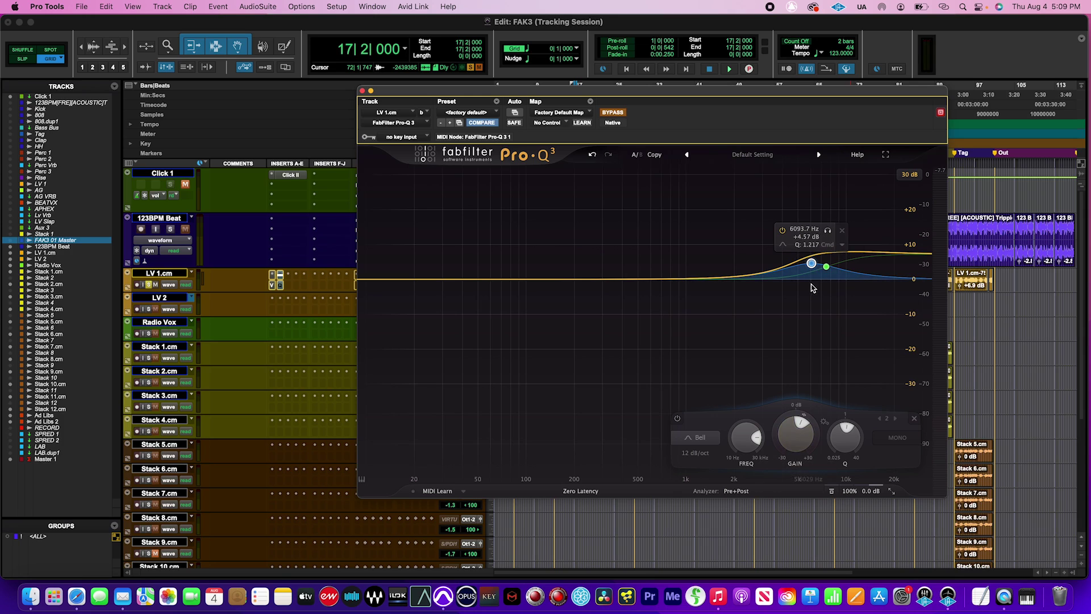
pyautogui.click(272, 286)
# Set the FG-S LMF frequency to 2.50 kHz, try an LMF gain boost of about +4.93 dB, and reset the gain
pyautogui.moveTo(507, 396); pyautogui.dragTo(525, 350)
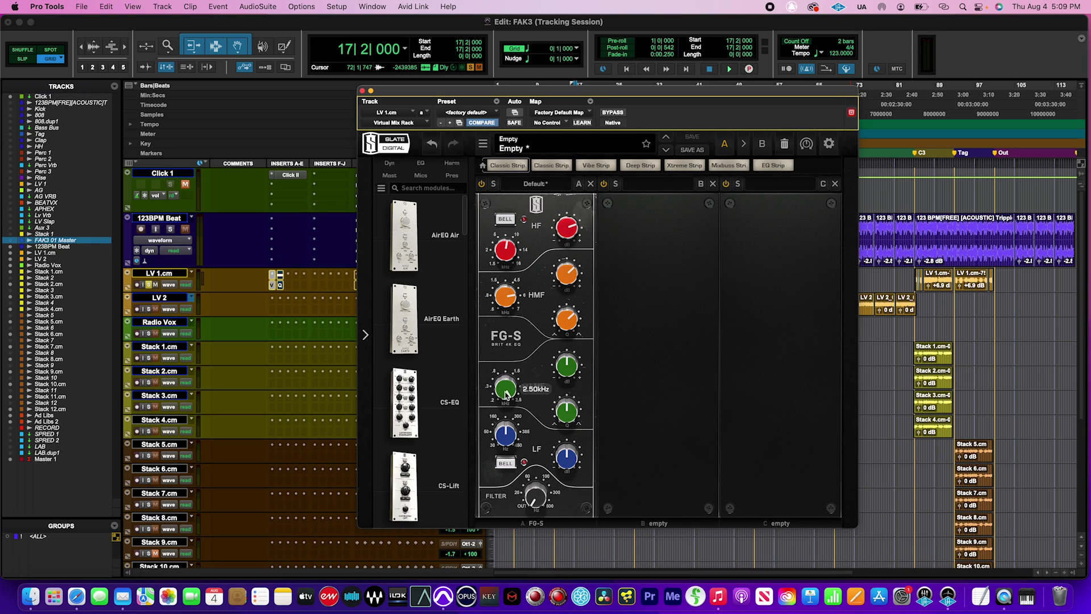
pyautogui.moveTo(564, 378); pyautogui.dragTo(571, 365)
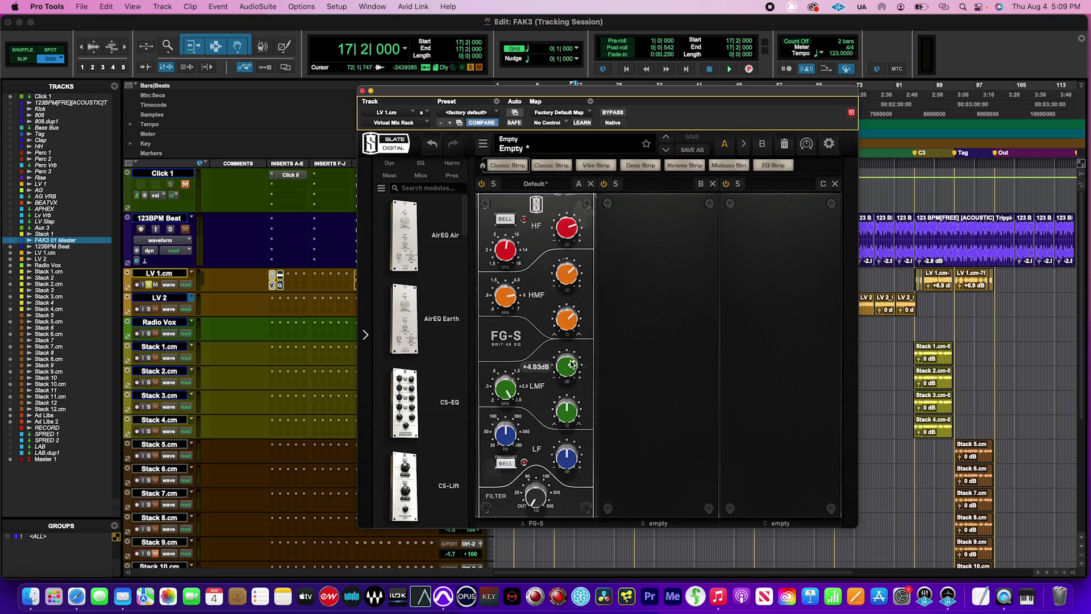
pyautogui.keyDown('alt'); pyautogui.click(569, 379); pyautogui.keyUp('alt')
pyautogui.moveTo(567, 373); pyautogui.dragTo(572, 365)
pyautogui.keyDown('alt'); pyautogui.click(572, 370); pyautogui.keyUp('alt')
# Boost the FG-S LMF gain to about +10.1 dB during playback, adjust the LMF frequency and Q by ear, and stop playback
pyautogui.press('space')
pyautogui.moveTo(571, 379); pyautogui.dragTo(570, 335)
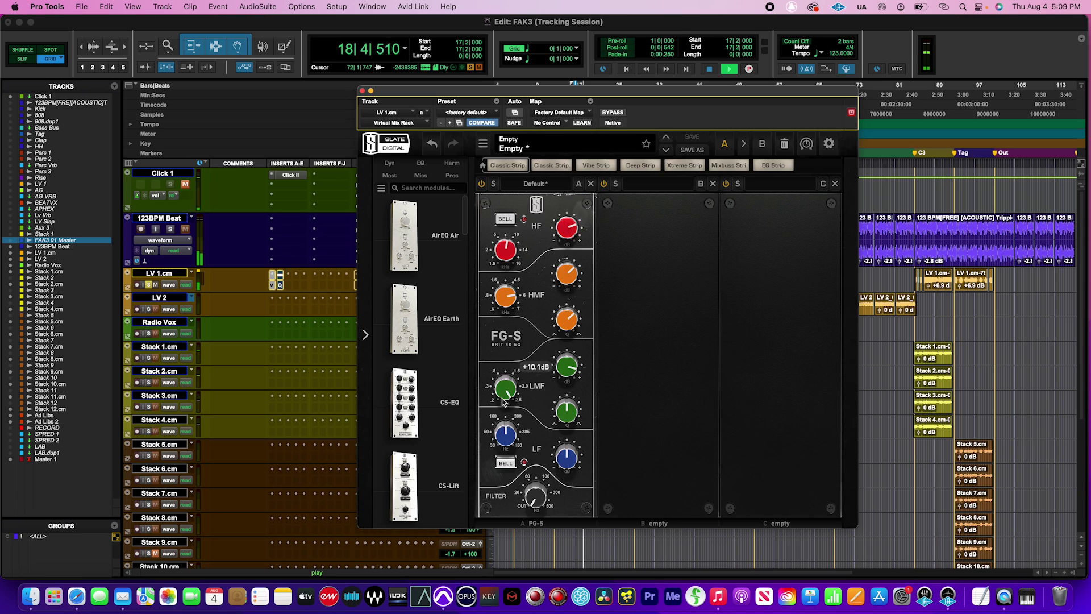
pyautogui.moveTo(502, 394); pyautogui.dragTo(498, 417)
pyautogui.moveTo(568, 414); pyautogui.dragTo(566, 391)
pyautogui.press('space')
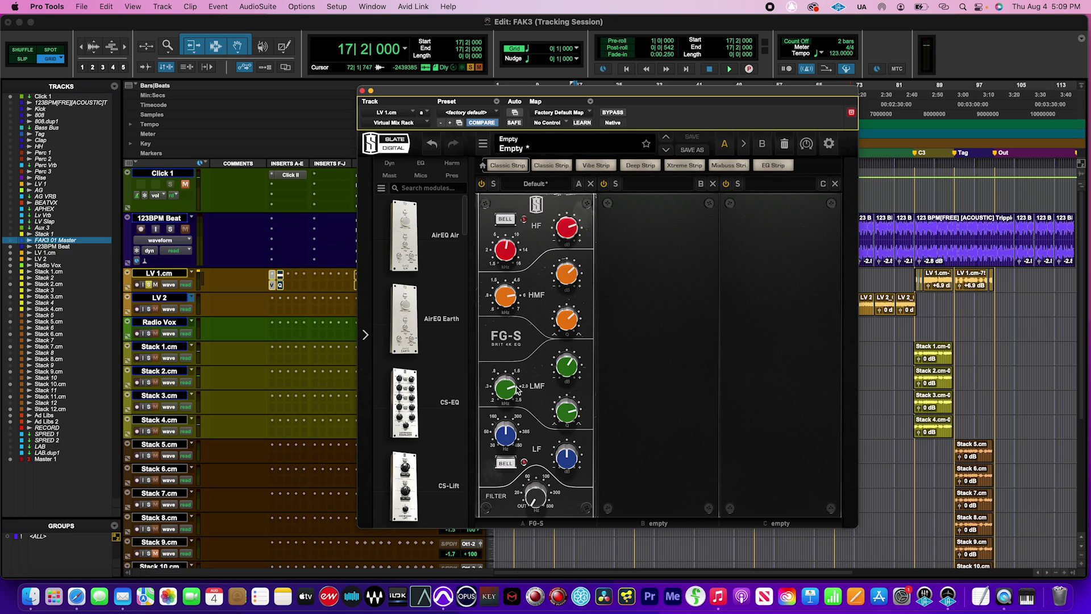
# Check the FG-S LMF settings and replicate the boost in Pro-Q 3 with a bell at about 1701.8 Hz, +2.58 dB, Q 1.000
pyautogui.moveTo(504, 397)
pyautogui.moveTo(570, 410)
pyautogui.moveTo(569, 377)
pyautogui.click(279, 286)
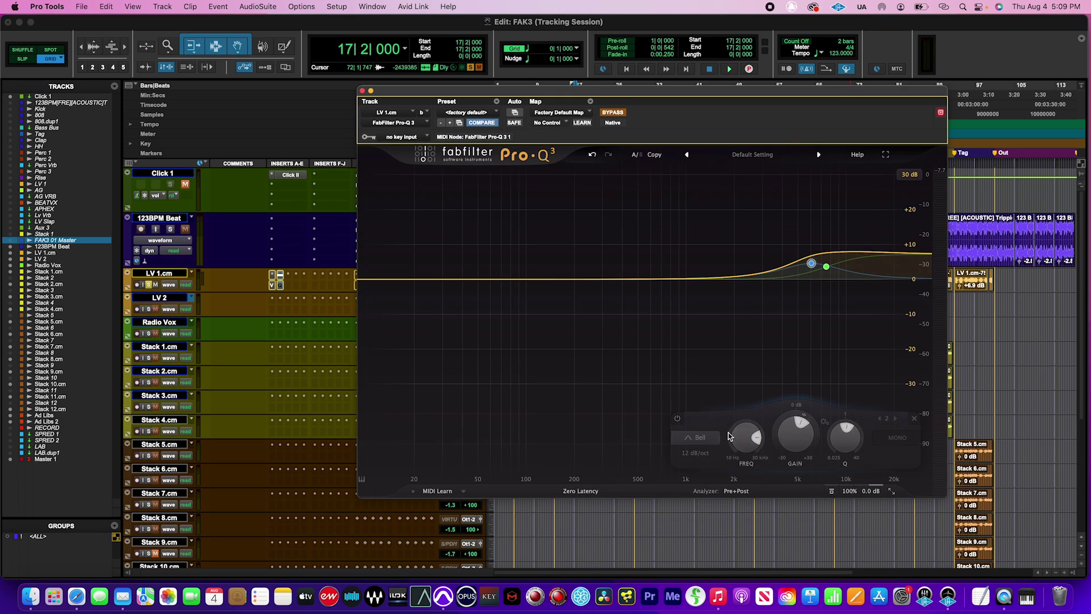
pyautogui.moveTo(679, 279); pyautogui.dragTo(723, 271)
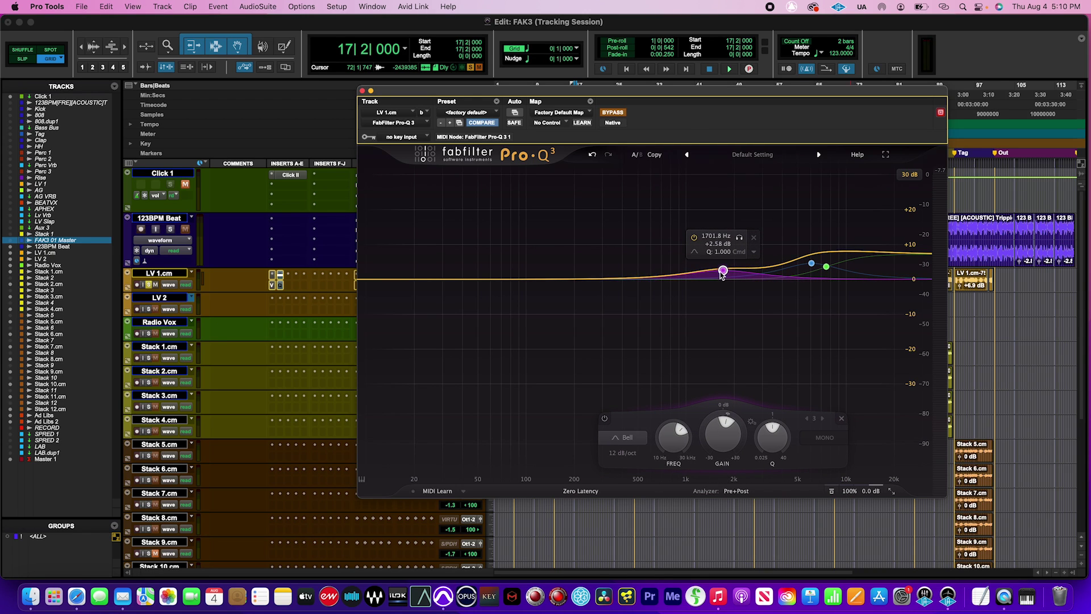
# Reopen the Virtual Mix Rack, play the session, and toggle its bypass to compare the vocal with and without the FG-S
pyautogui.click(281, 286)
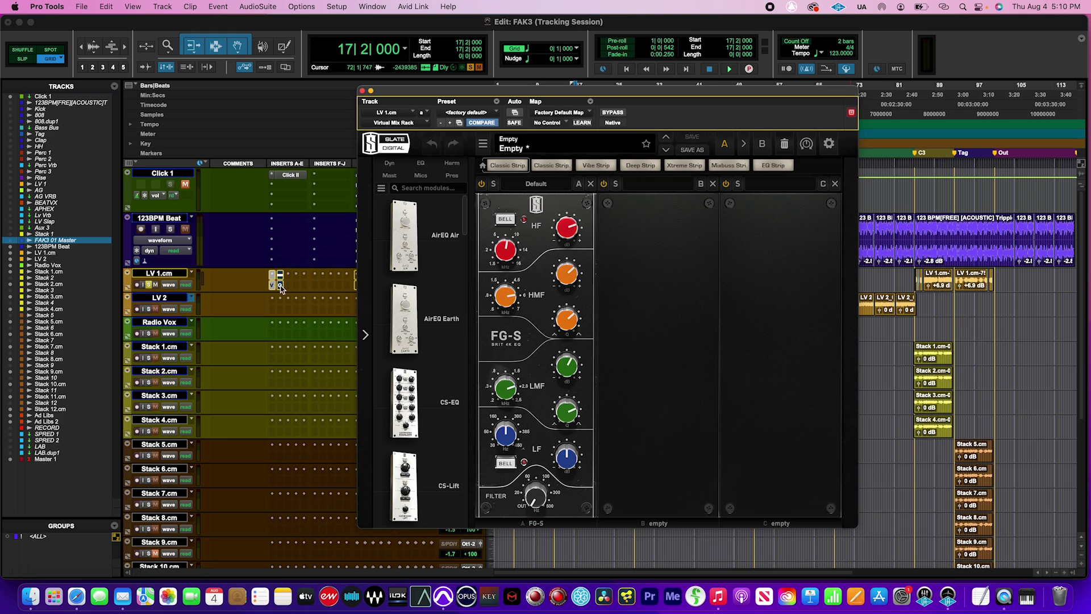
pyautogui.press('space')
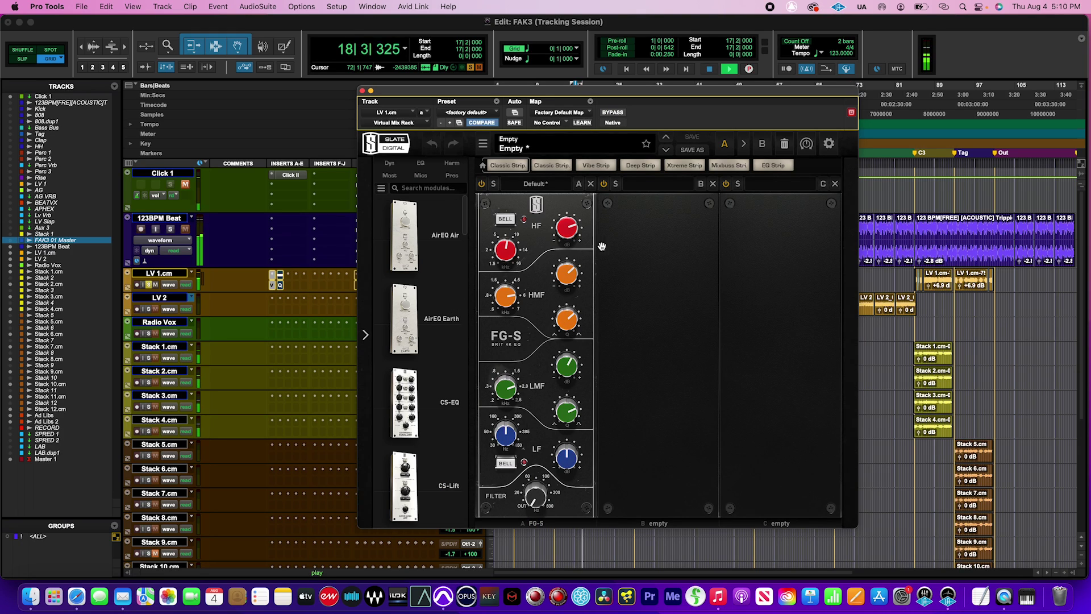
pyautogui.click(614, 112)
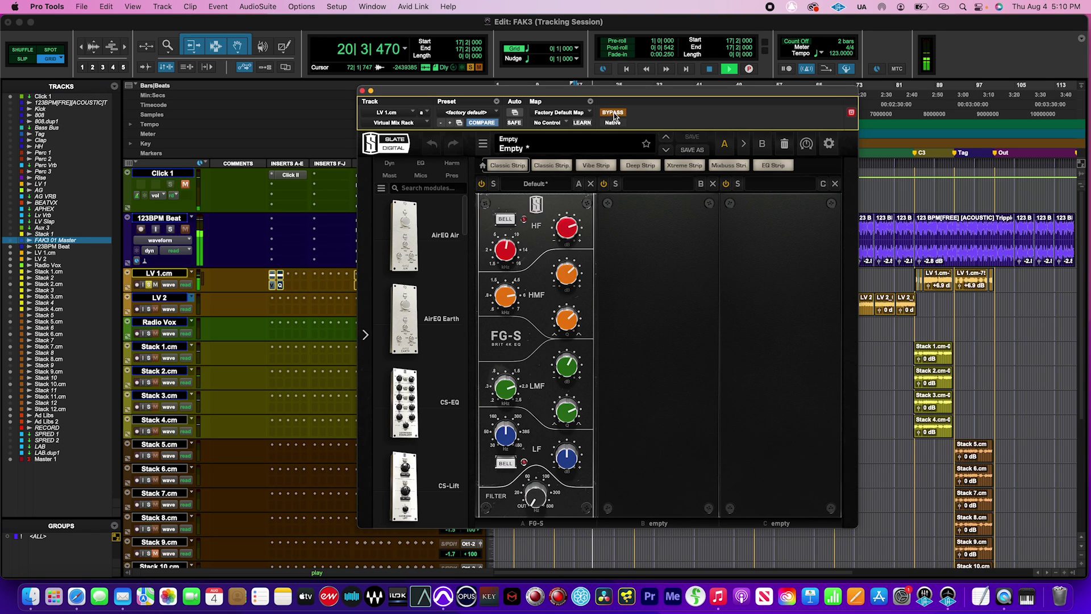
pyautogui.click(614, 113)
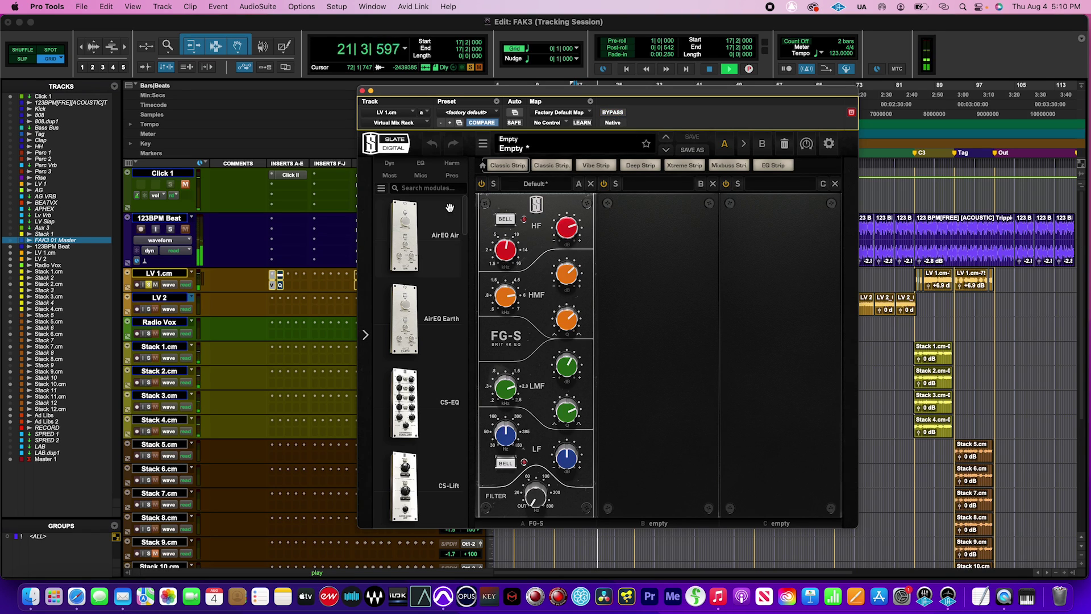
pyautogui.press('space')
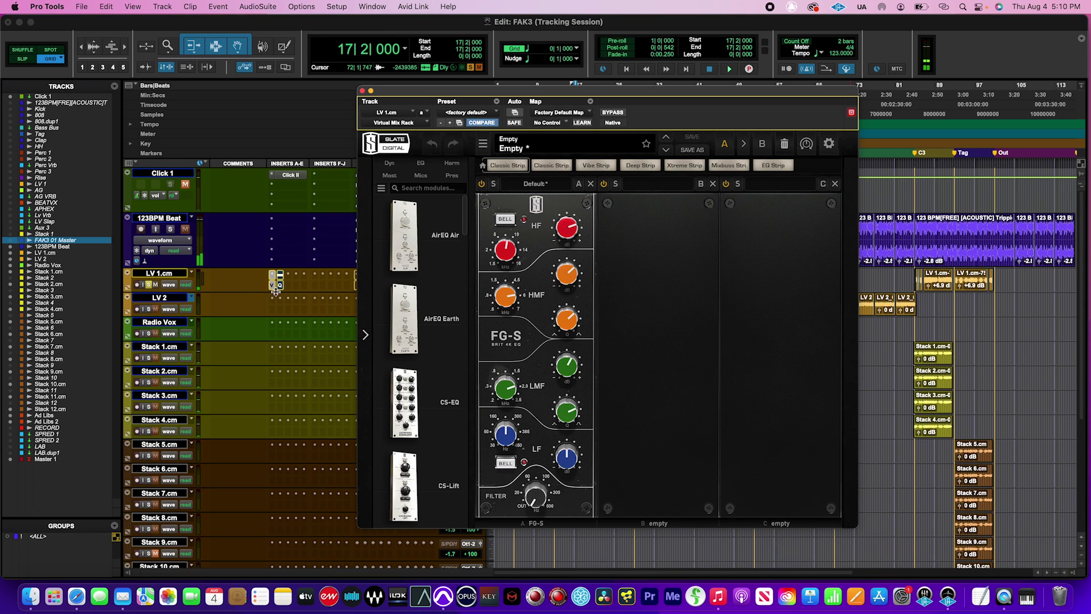
# Bypass the Virtual Mix Rack, activate the Pro-Q 3 on LV 1.cm, and audition the vocal through it
pyautogui.keyDown('super'); pyautogui.click(273, 287); pyautogui.keyUp('super')
pyautogui.click(280, 286)
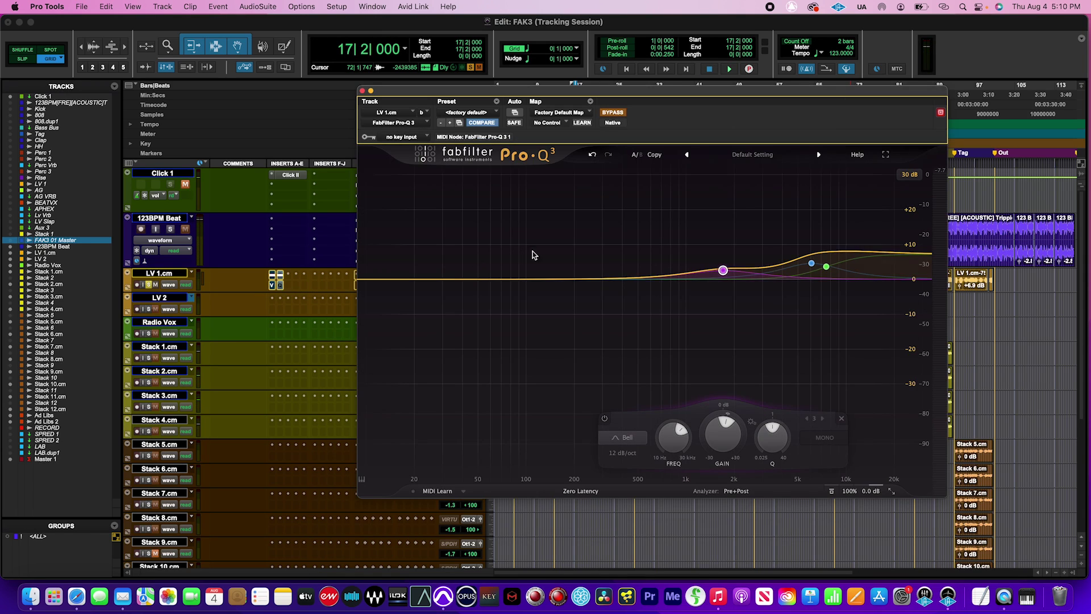
pyautogui.press('space')
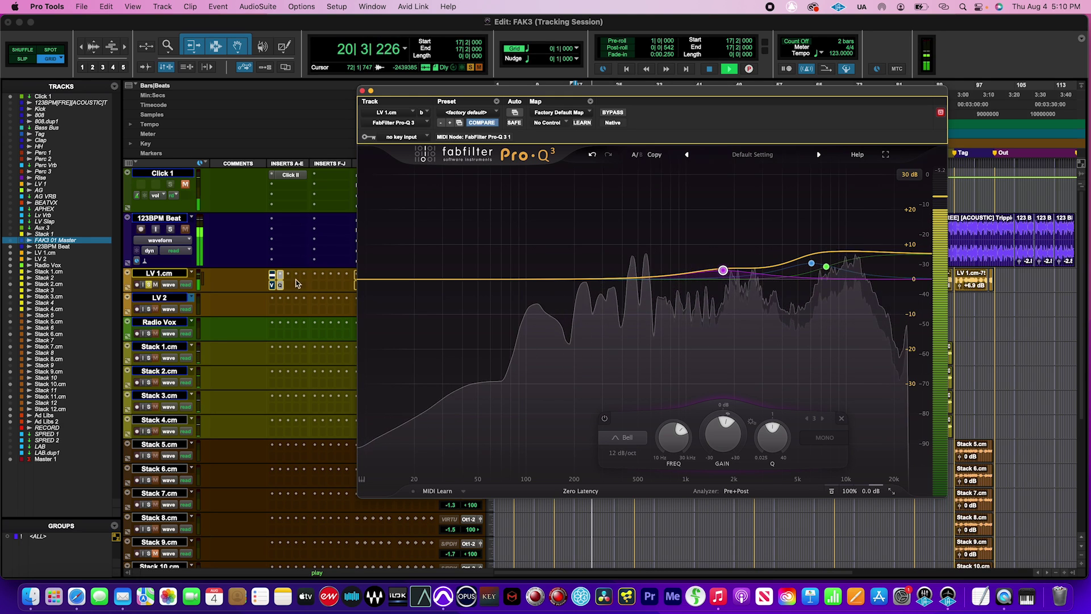
pyautogui.press('space')
# Bypass the Pro-Q 3, reactivate the Virtual Mix Rack, and audition the vocal through the FG-S again
pyautogui.keyDown('super'); pyautogui.click(280, 285); pyautogui.keyUp('super')
pyautogui.click(273, 286)
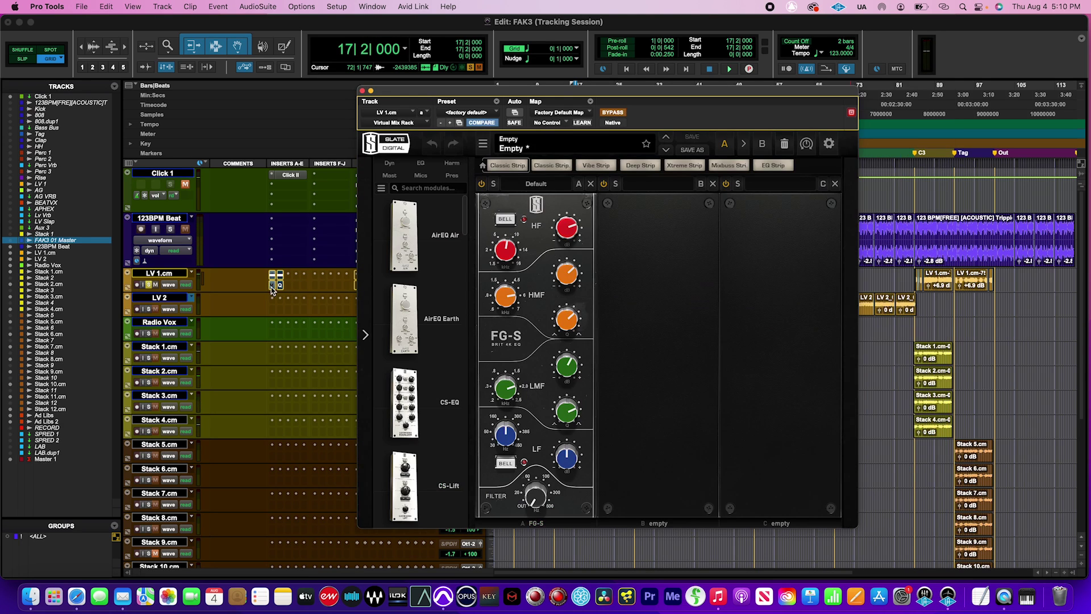
pyautogui.press('space')
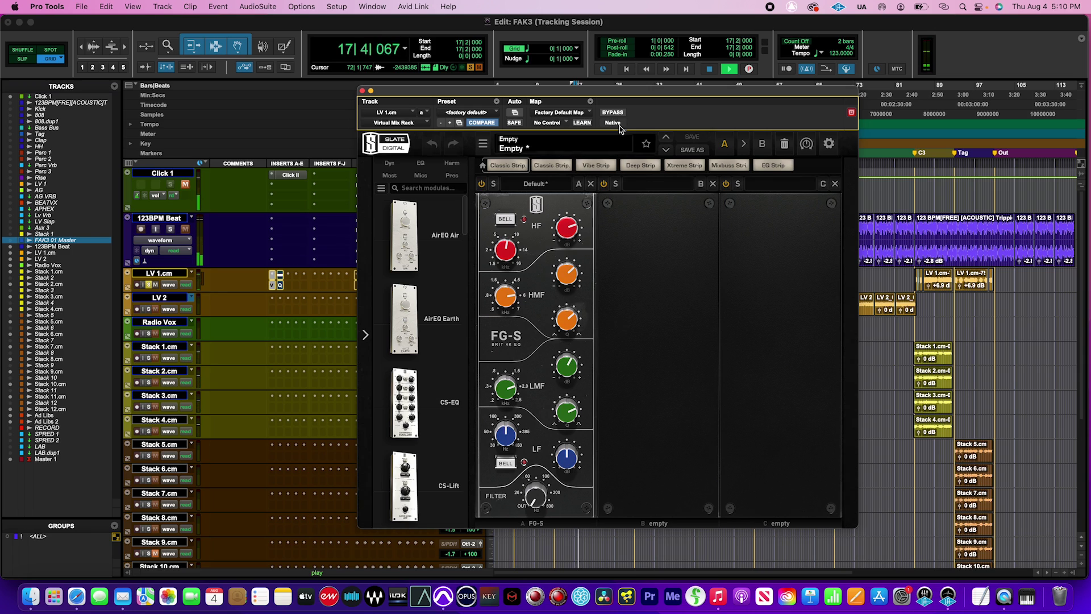
pyautogui.moveTo(614, 93); pyautogui.dragTo(638, 112)
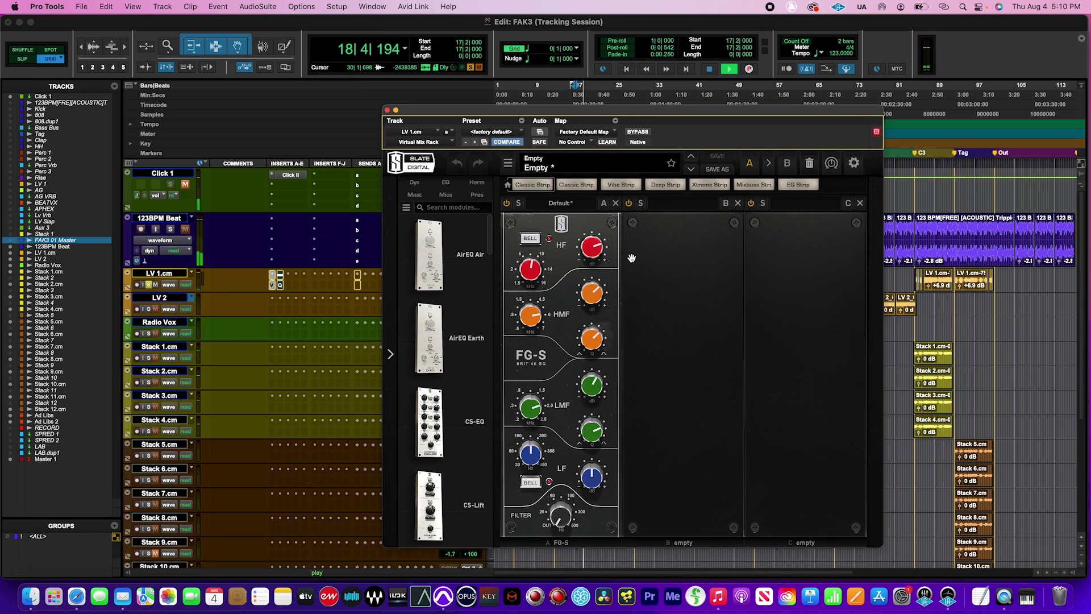
pyautogui.press('space')
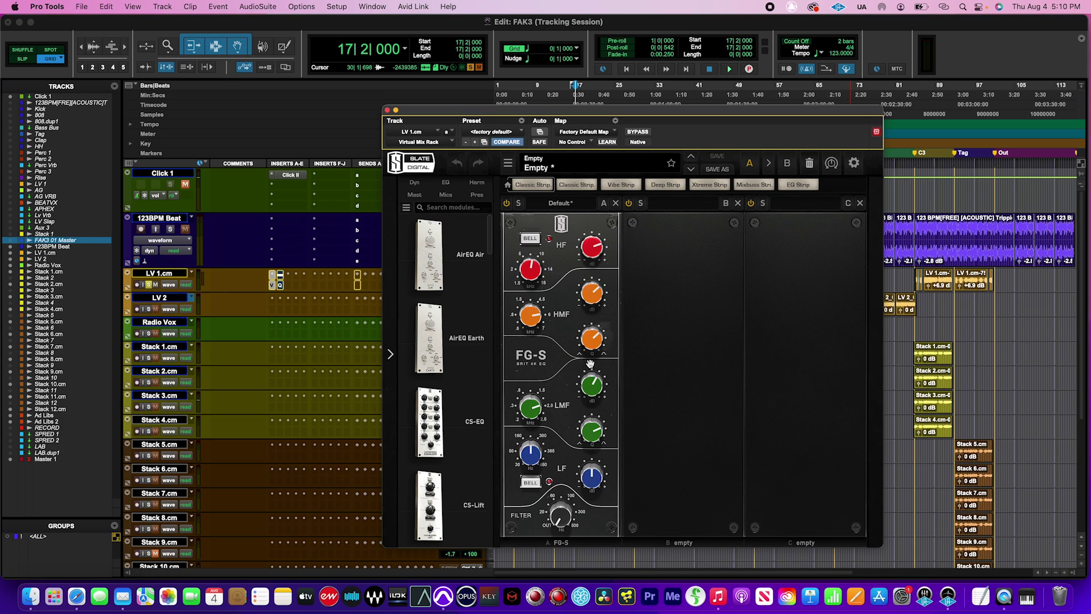
# Compare the Pro-Q 3 curve with the FG-S once more, and try different settings of the FG-S high-pass filter
pyautogui.click(280, 285)
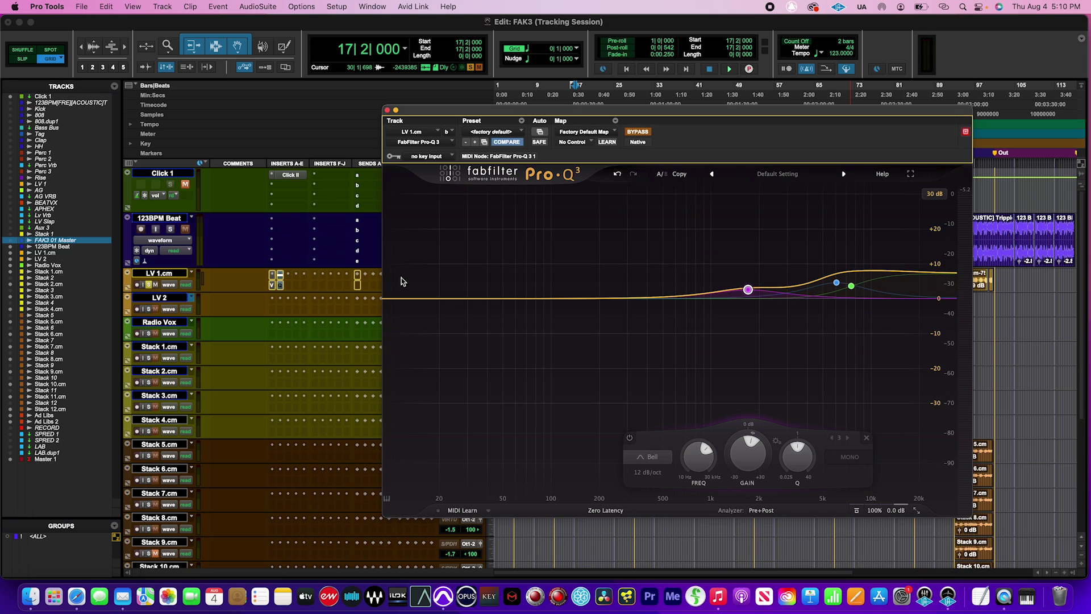
pyautogui.click(271, 285)
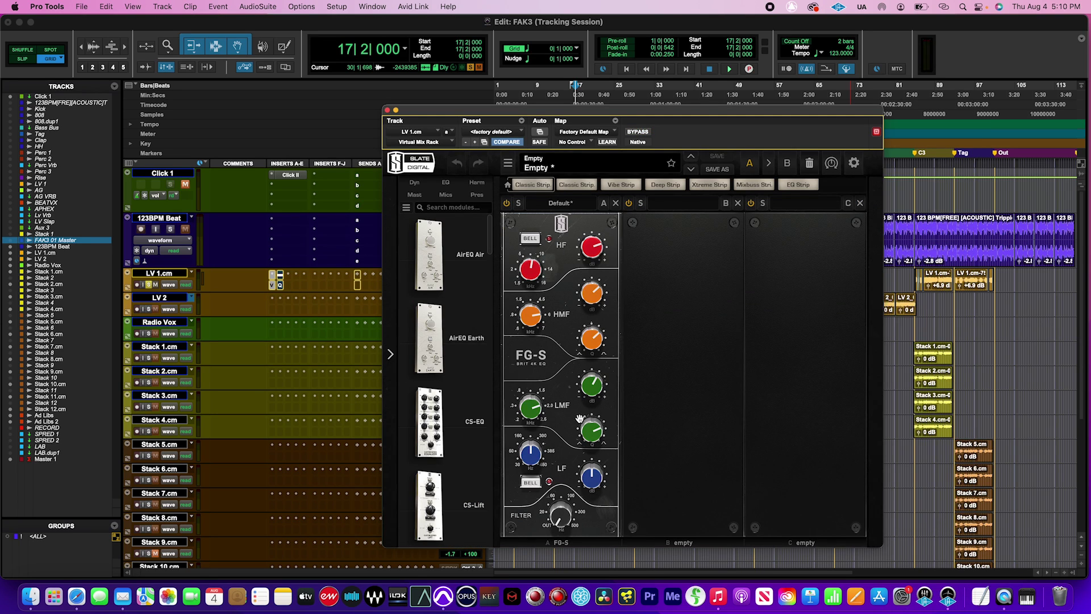
pyautogui.moveTo(531, 458)
pyautogui.moveTo(569, 518)
pyautogui.mouseDown()
pyautogui.moveTo(574, 496)
pyautogui.moveTo(574, 504)
pyautogui.mouseUp()
pyautogui.moveTo(565, 521); pyautogui.dragTo(567, 517)
pyautogui.moveTo(562, 523)
pyautogui.moveTo(561, 523)
pyautogui.mouseDown()
pyautogui.moveTo(572, 525)
pyautogui.moveTo(570, 514)
pyautogui.moveTo(570, 536)
pyautogui.moveTo(580, 527)
pyautogui.mouseUp()
# Add a low-cut band to the Pro-Q 3 on LV 1.cm and place it at about 186 Hz
pyautogui.click(280, 285)
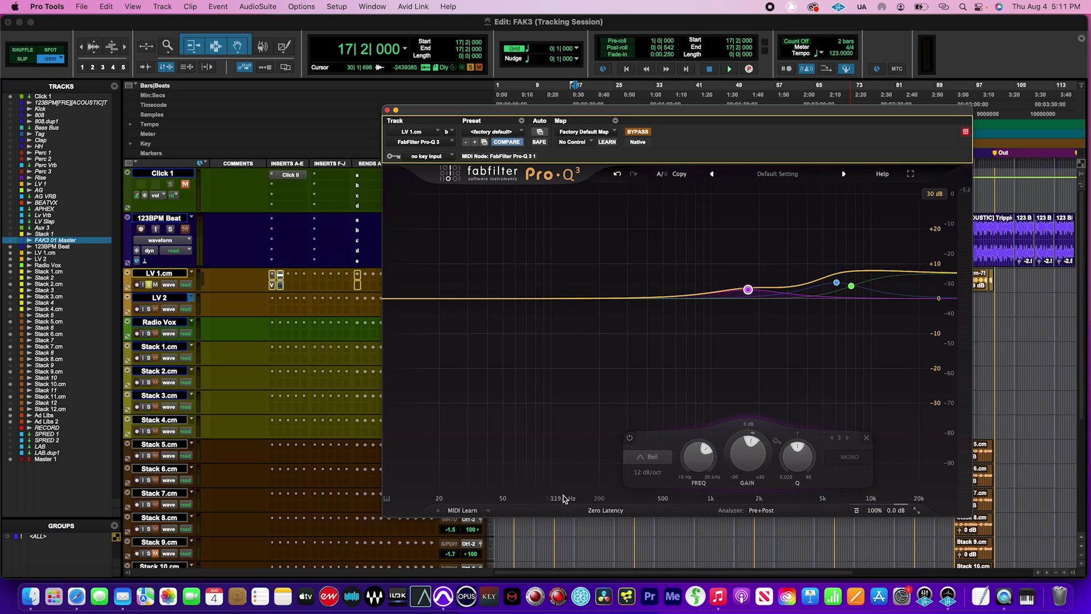
pyautogui.doubleClick(516, 314)
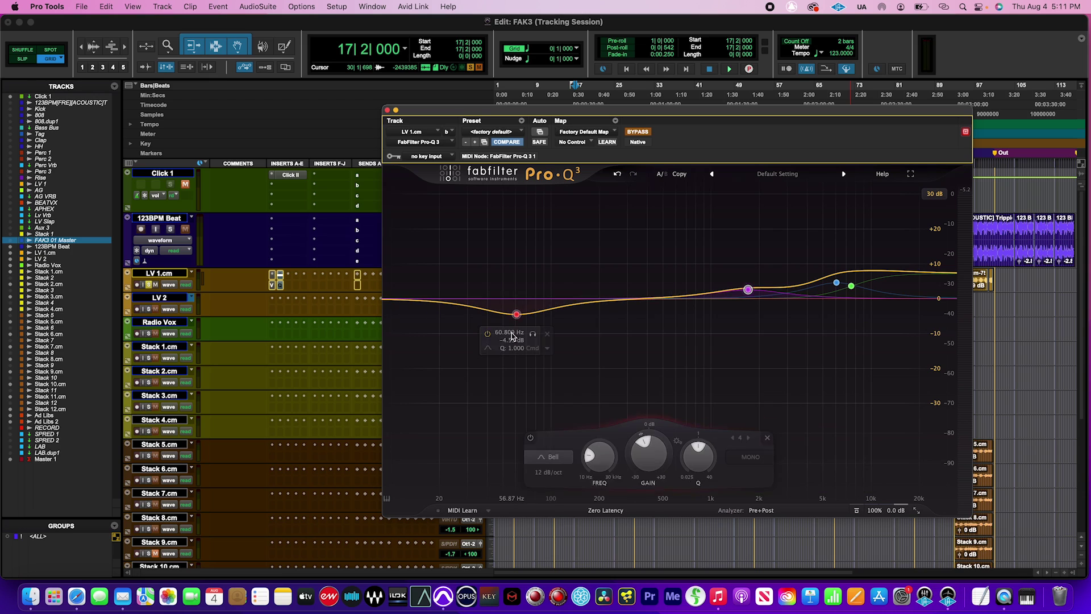
pyautogui.click(488, 348)
pyautogui.click(514, 361)
pyautogui.moveTo(517, 300); pyautogui.dragTo(600, 304)
# Try 36 and 72 dB/oct slopes on the Pro-Q 3 low cut, lowering its frequency to just above 20 Hz
pyautogui.click(595, 281)
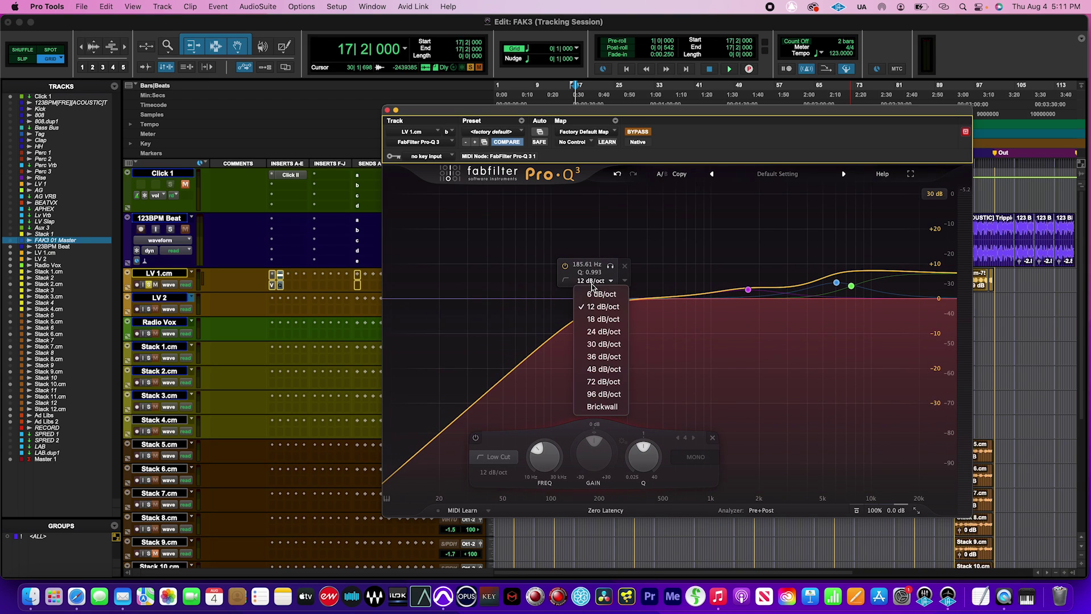
pyautogui.click(598, 357)
pyautogui.click(596, 280)
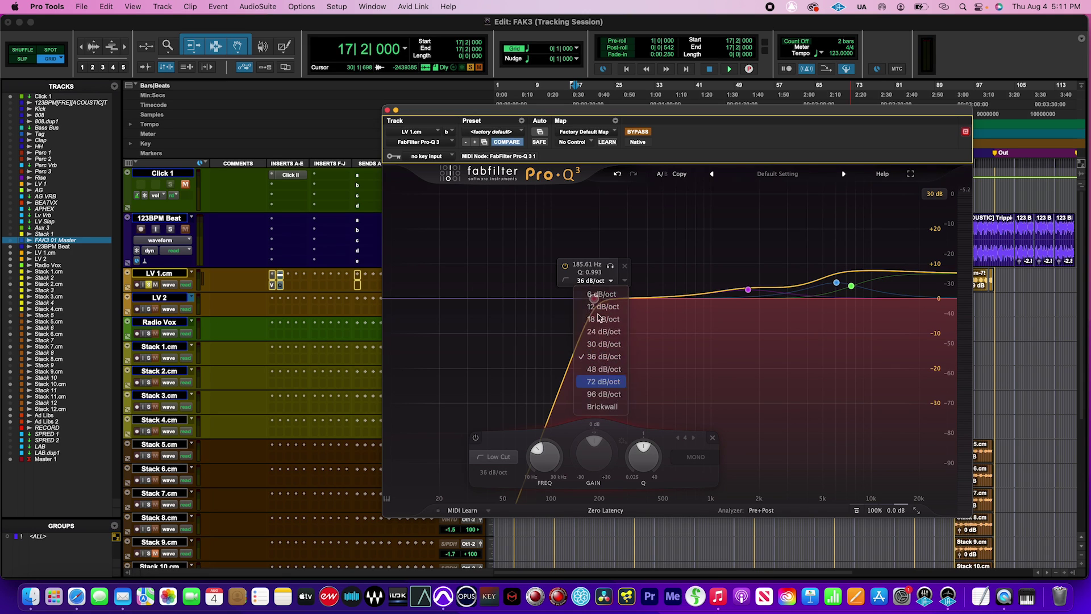
pyautogui.click(603, 382)
pyautogui.moveTo(594, 297); pyautogui.dragTo(451, 302)
# Bypass the Virtual Mix Rack on LV 1.cm and activate the Pro-Q 3
pyautogui.press('space')
pyautogui.press('space')
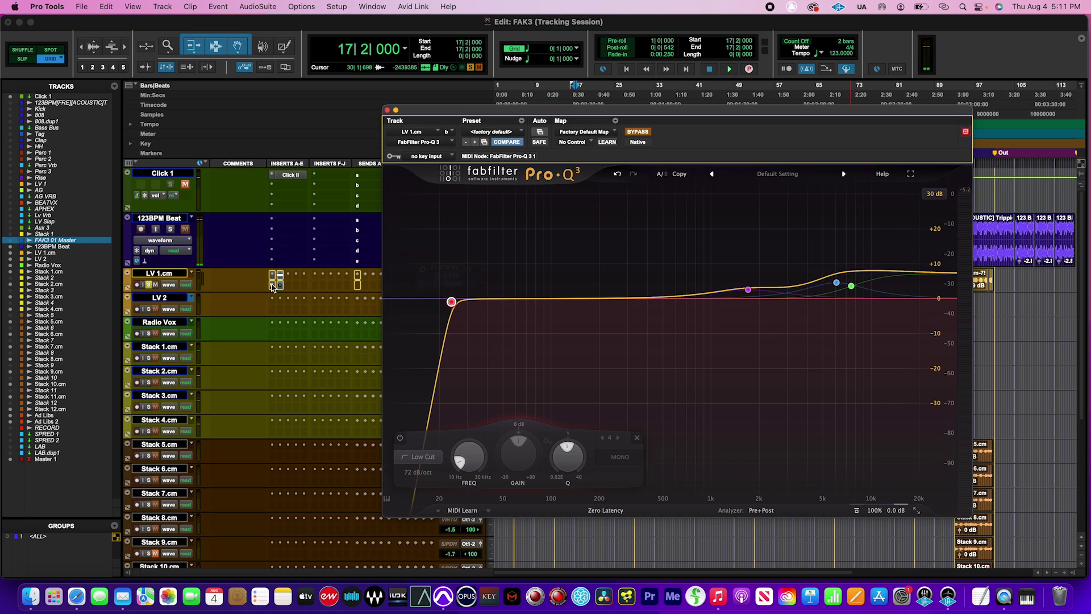
pyautogui.click(279, 286)
pyautogui.click(280, 285)
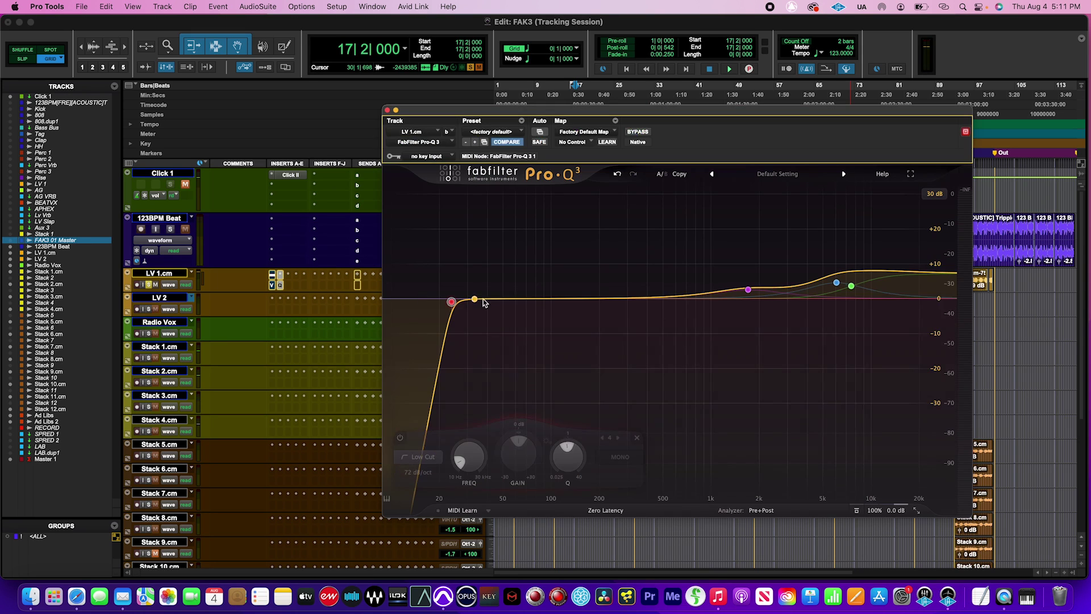
# During playback, set the Pro-Q 3 low cut to about 143 Hz with a 24 dB/oct slope
pyautogui.press('space')
pyautogui.moveTo(452, 303); pyautogui.dragTo(576, 302)
pyautogui.click(550, 285)
pyautogui.click(551, 334)
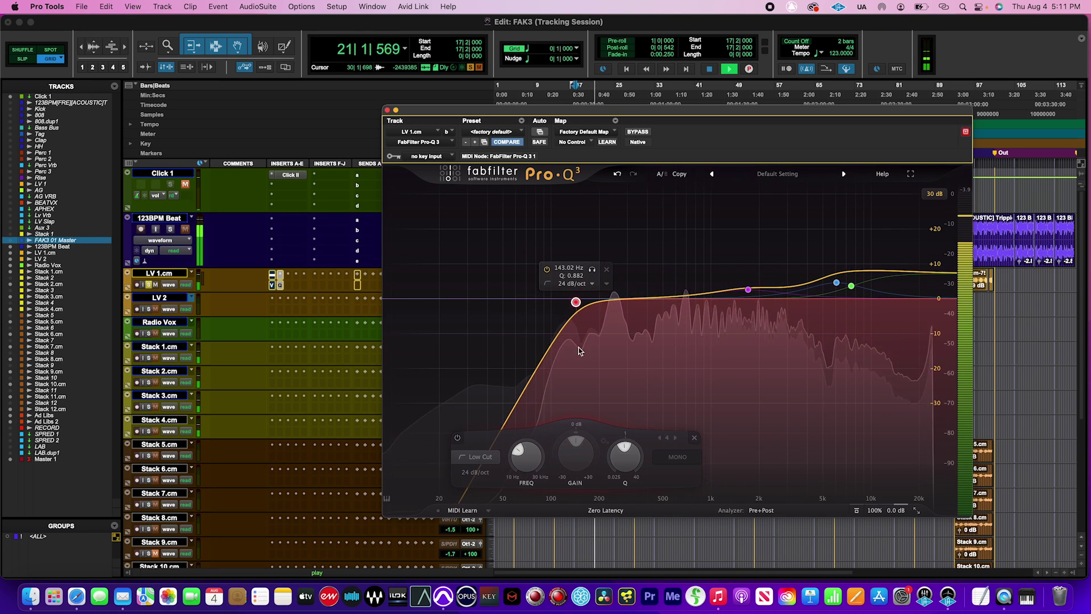
pyautogui.press('space')
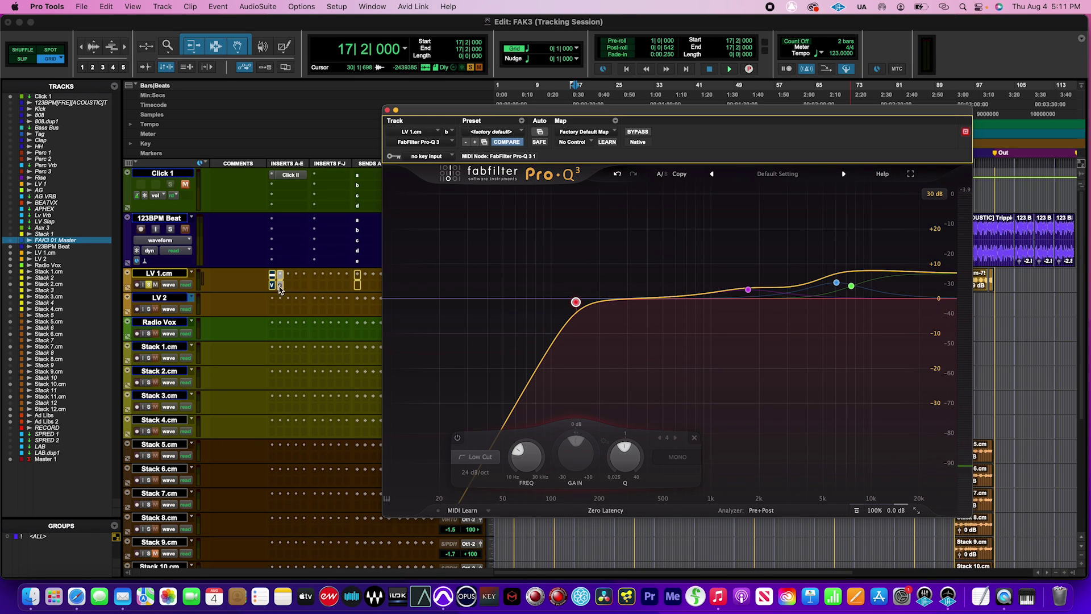
# Bypass the Pro-Q 3, reactivate the Virtual Mix Rack, and compare the Pro-Q 3 low cut with the FG-S filter
pyautogui.keyDown('super'); pyautogui.click(280, 285); pyautogui.keyUp('super')
pyautogui.click(273, 285)
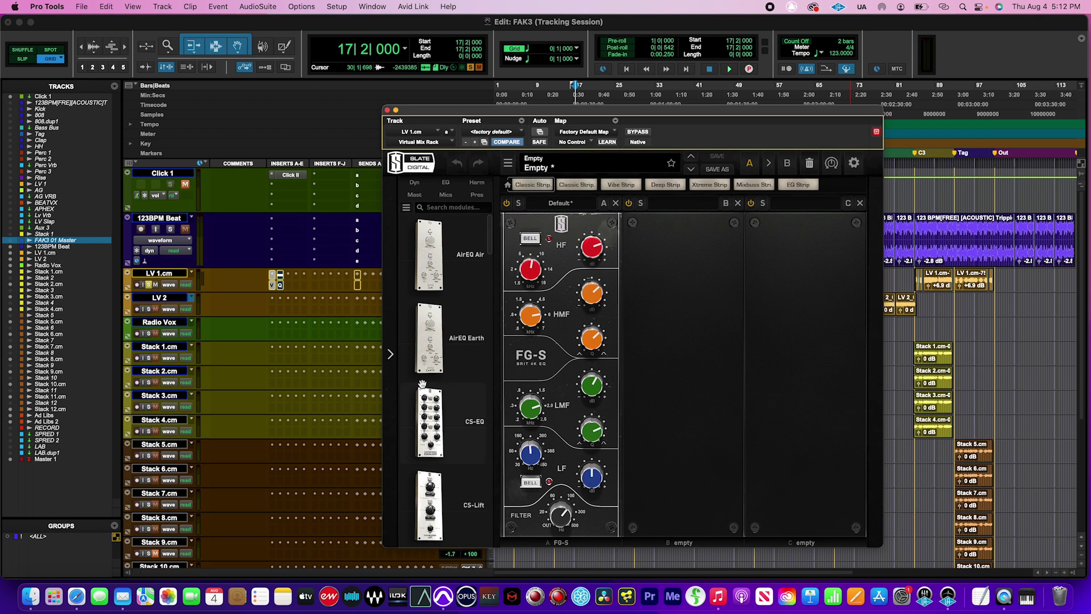
pyautogui.moveTo(657, 128); pyautogui.dragTo(688, 86)
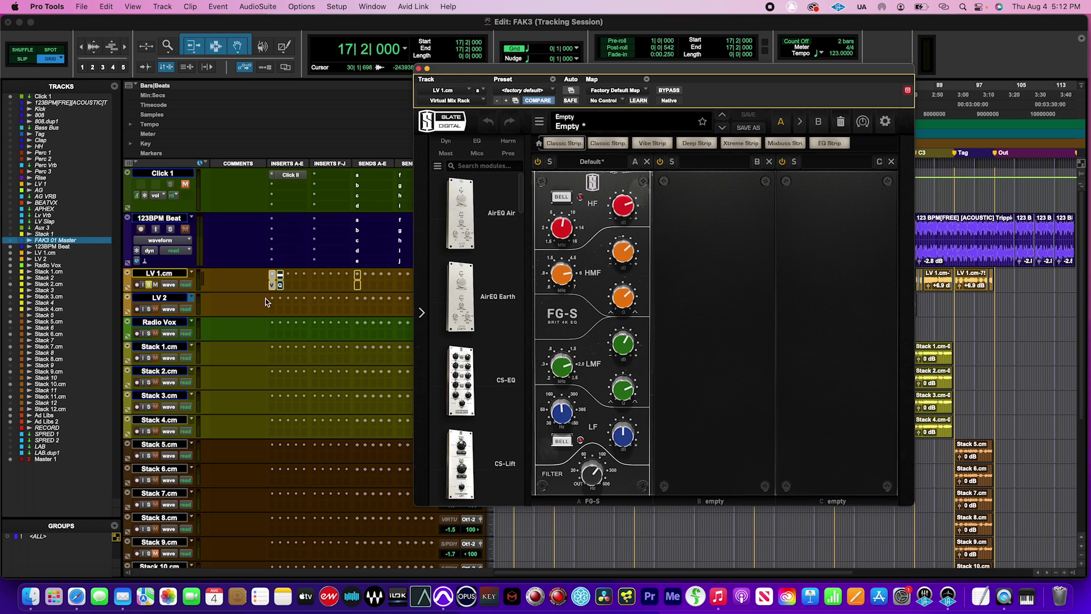
pyautogui.click(280, 285)
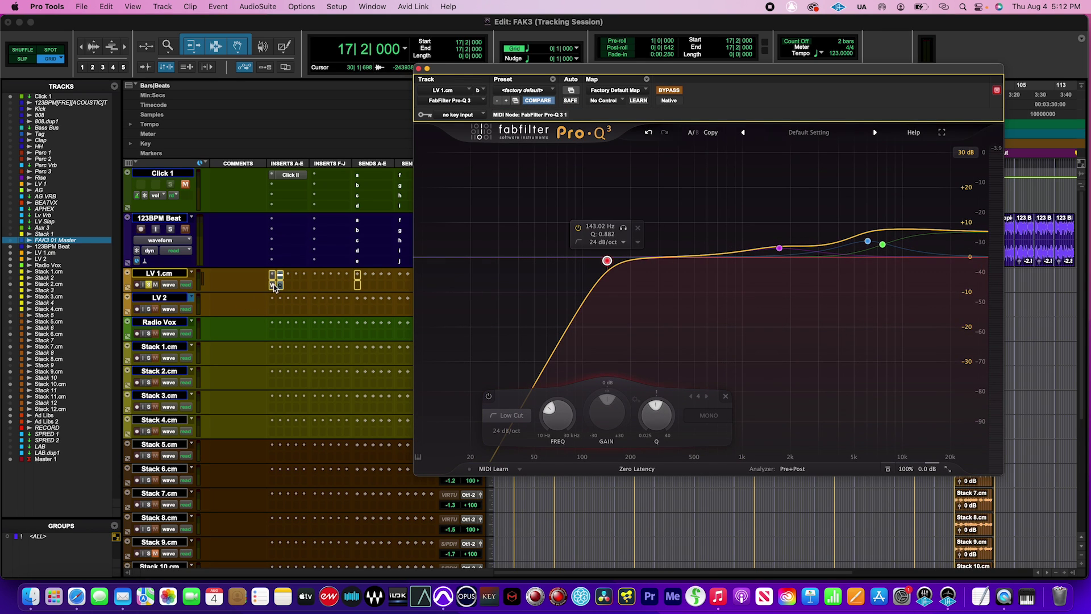
pyautogui.click(273, 286)
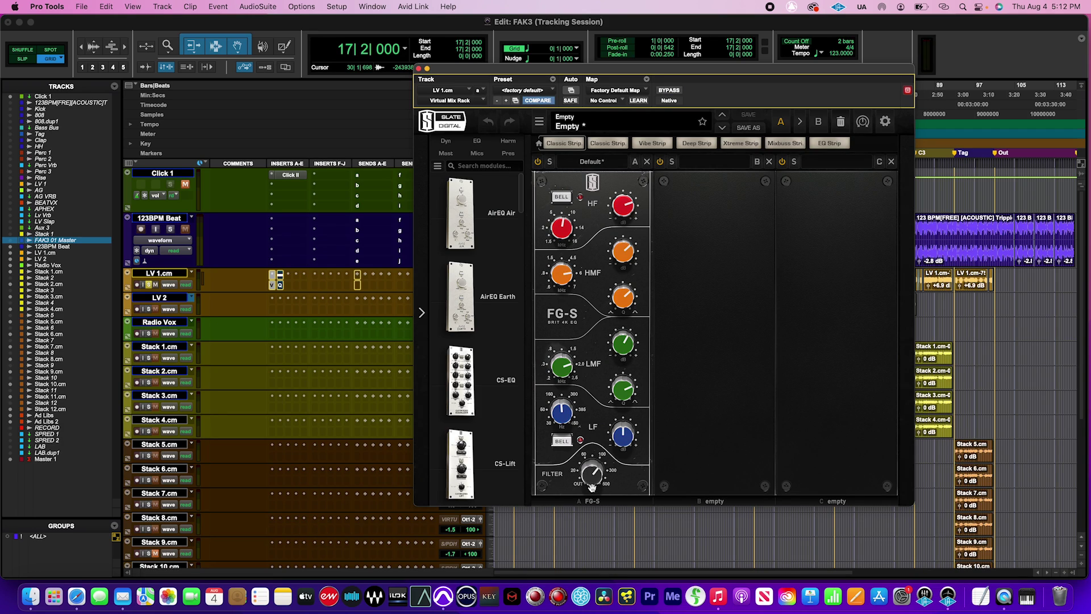
# Adjust the FG-S high-pass filter during playback, settling at about 121 Hz
pyautogui.moveTo(592, 481)
pyautogui.press('space')
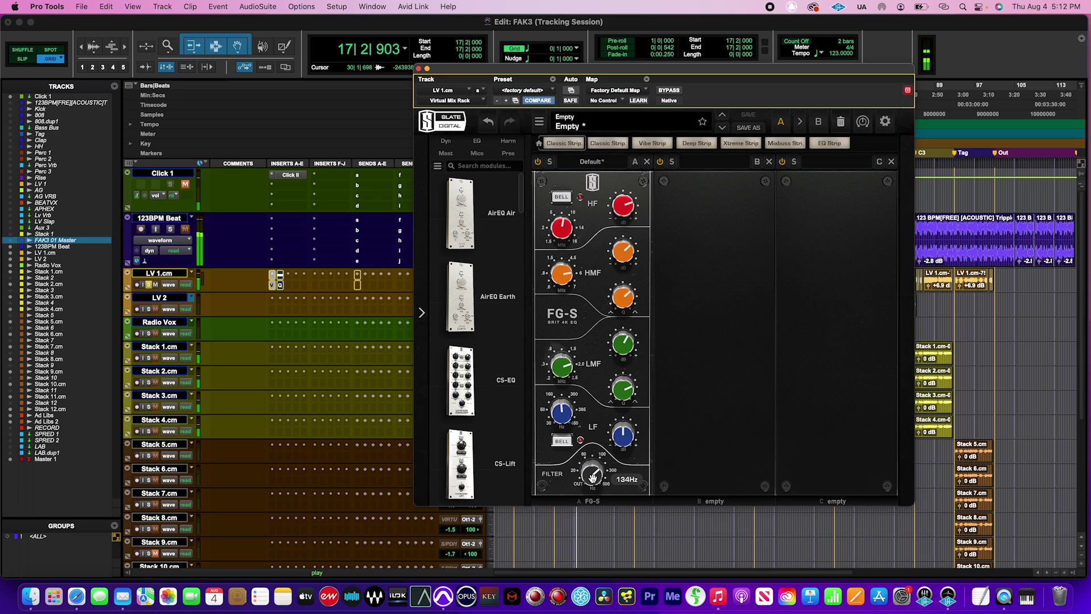
pyautogui.moveTo(593, 476); pyautogui.dragTo(605, 496)
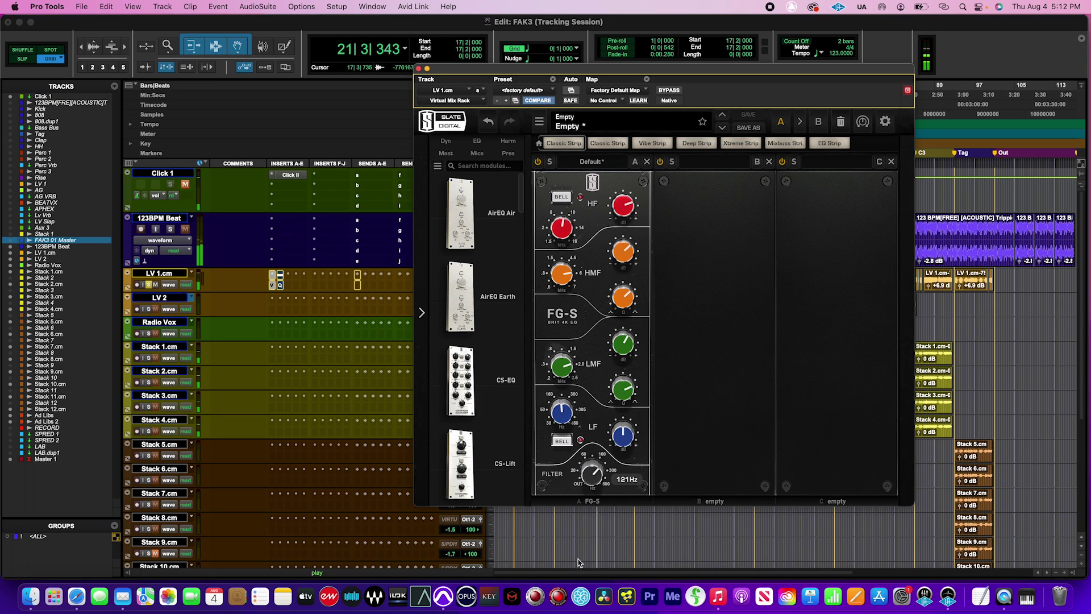
pyautogui.press('space')
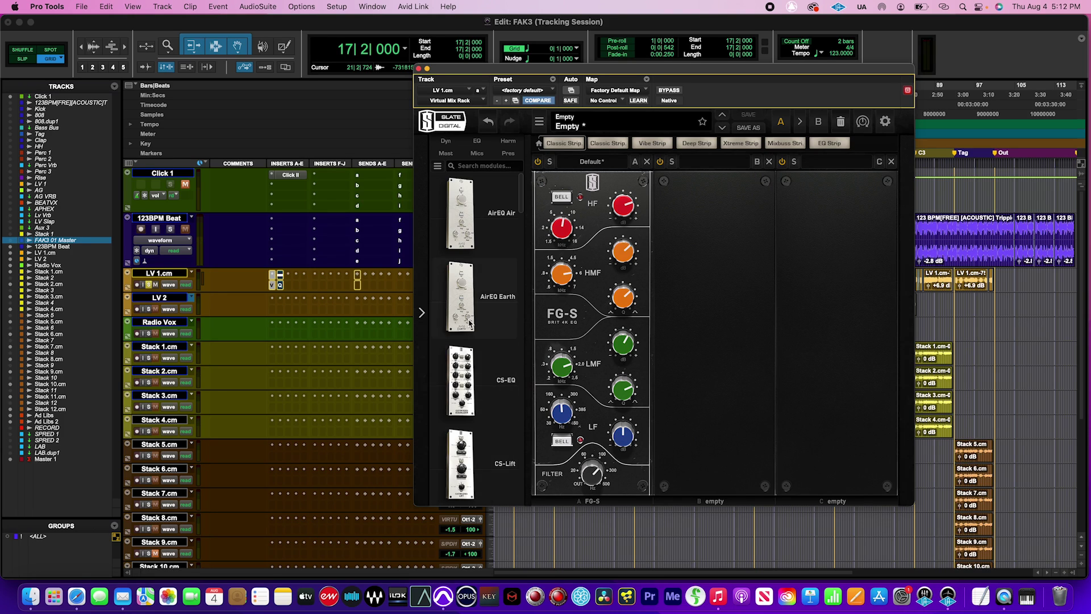
pyautogui.scroll(-10, 469, 323)
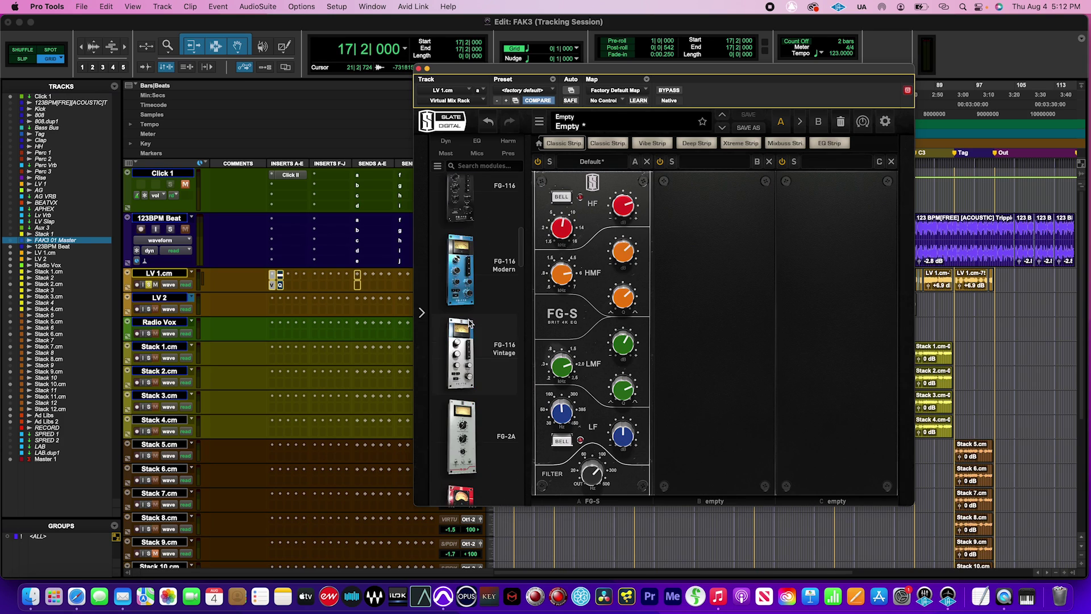
pyautogui.scroll(-4, 469, 323)
pyautogui.scroll(9, 469, 323)
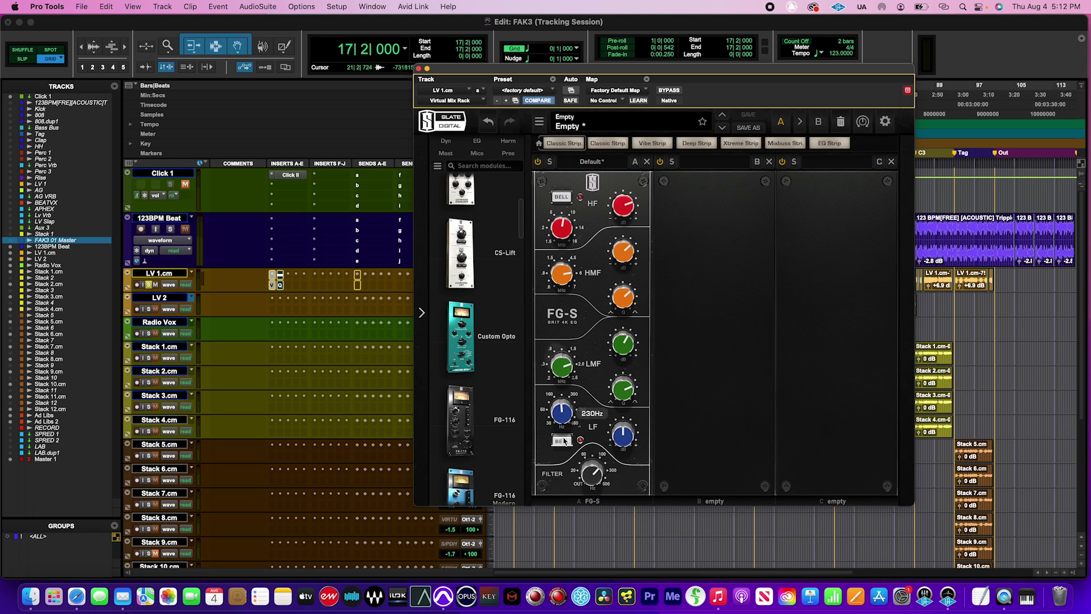
# Switch the FG-S LF band to a bell shape, raise its frequency, and boost its gain about 9.4 dB
pyautogui.click(562, 442)
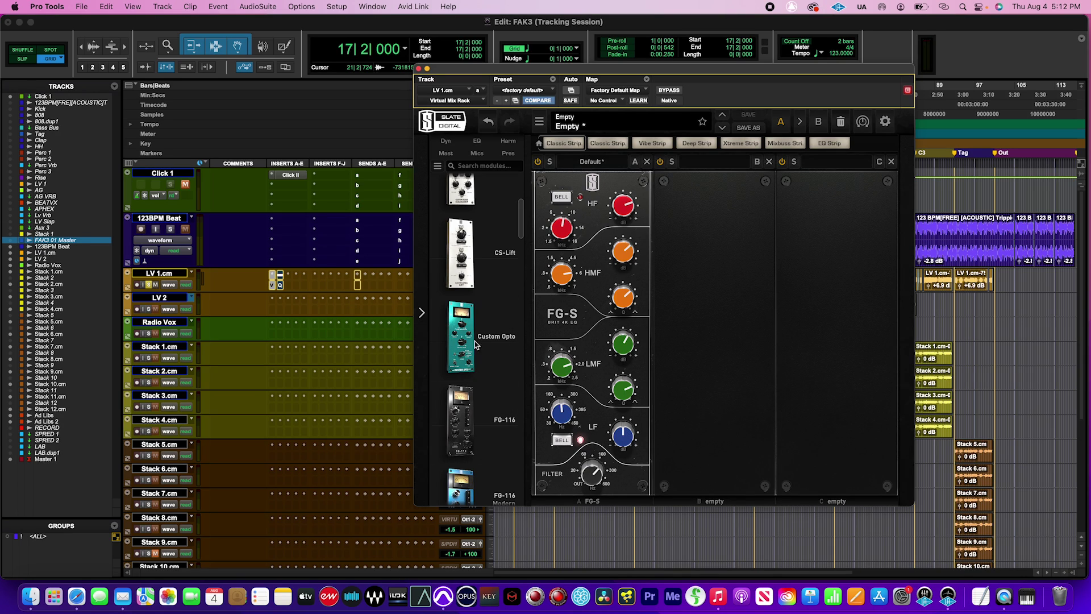
pyautogui.moveTo(567, 418)
pyautogui.moveTo(566, 421); pyautogui.dragTo(569, 413)
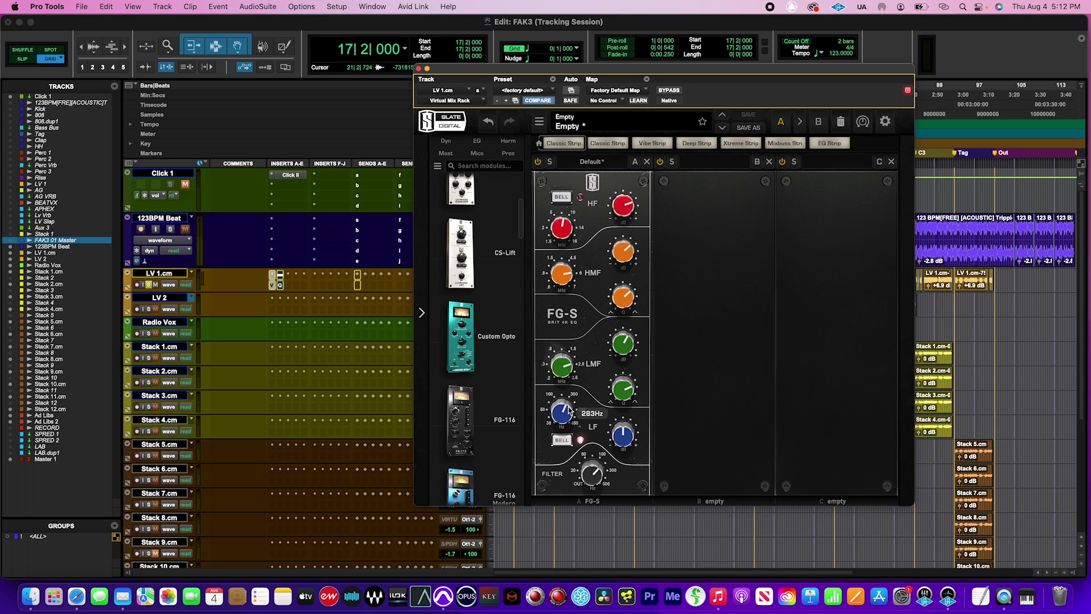
pyautogui.moveTo(633, 438); pyautogui.dragTo(635, 408)
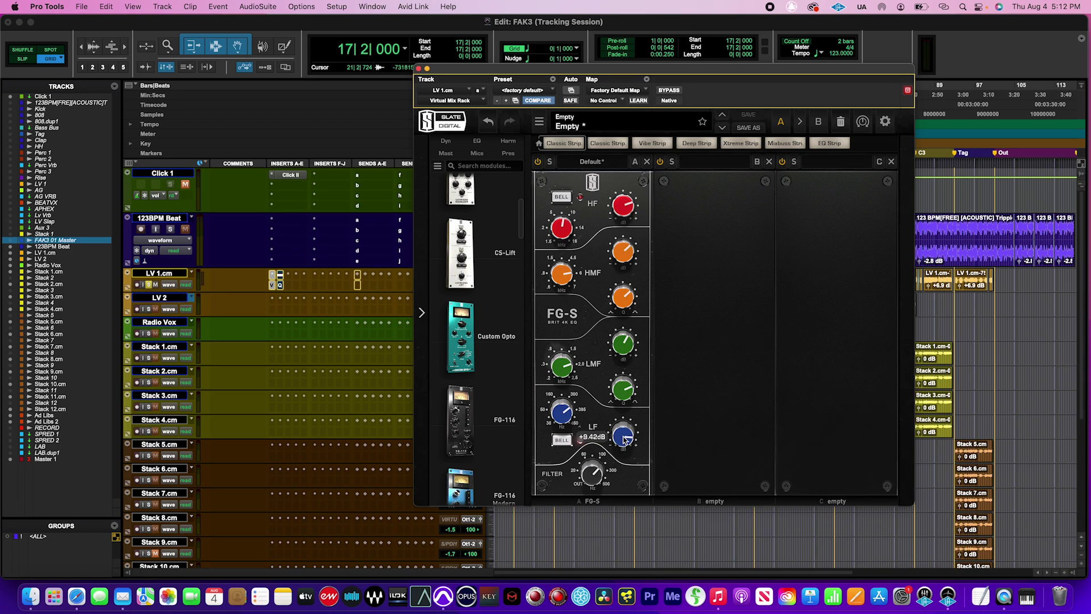
# Sweep the boosted FG-S LF band's frequency during playback and settle at about 332 Hz
pyautogui.press('space')
pyautogui.moveTo(566, 425)
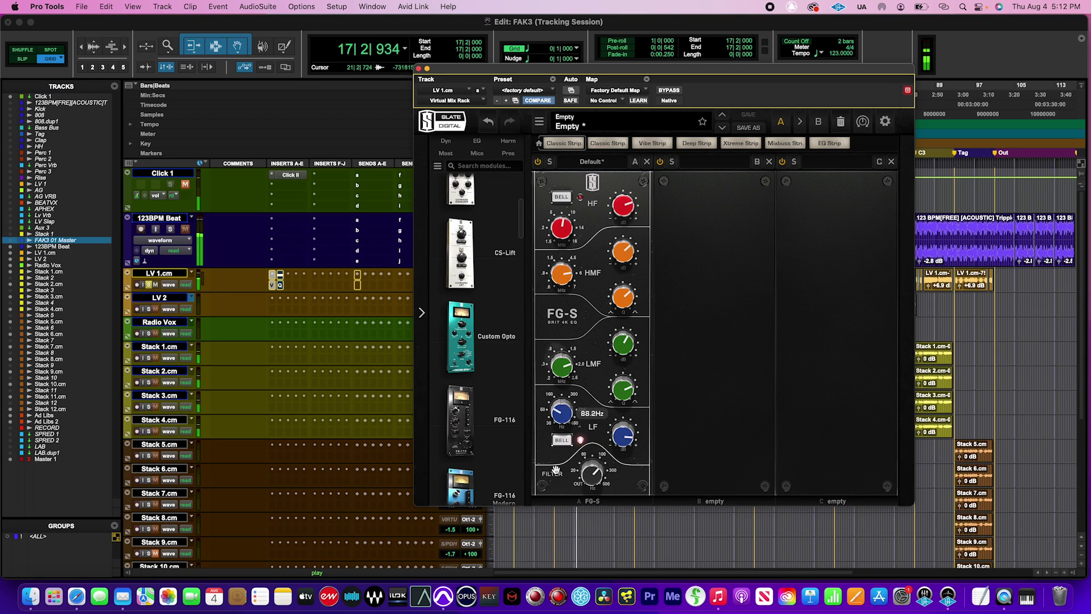
pyautogui.moveTo(566, 425)
pyautogui.mouseDown()
pyautogui.moveTo(572, 393)
pyautogui.moveTo(537, 416)
pyautogui.moveTo(565, 416)
pyautogui.mouseUp()
pyautogui.press('space')
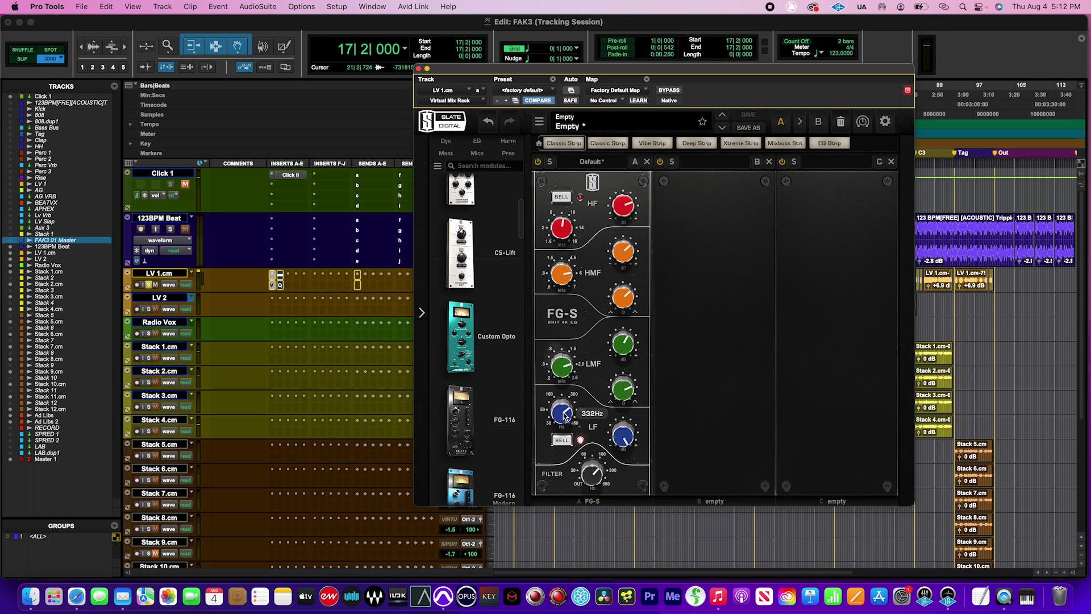
# Set the FG-S LF gain to a cut of about 1.7 dB and play the session to audition it
pyautogui.moveTo(627, 430); pyautogui.dragTo(612, 490)
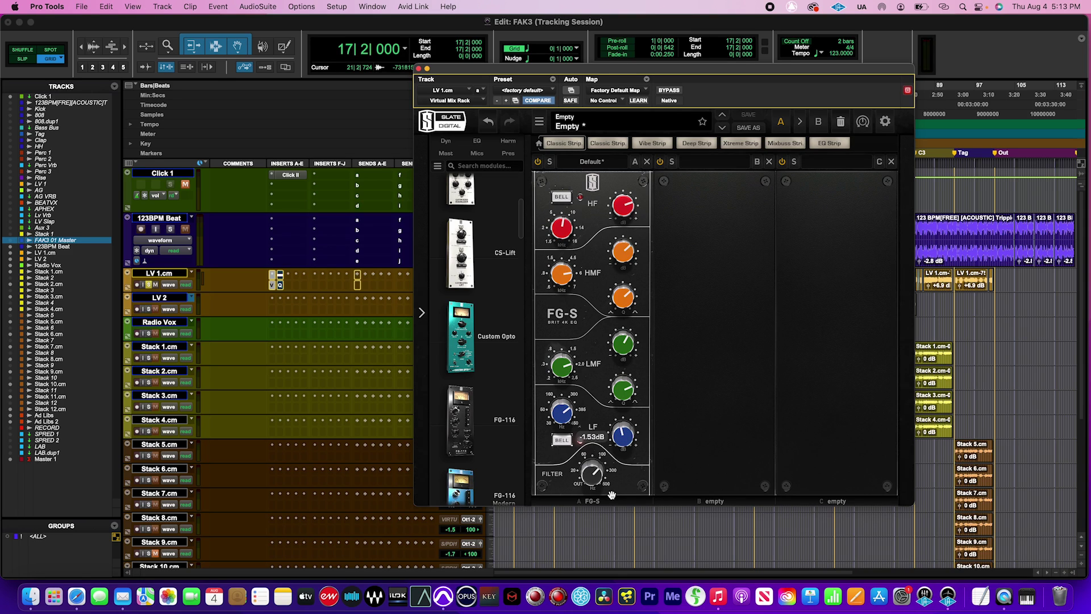
pyautogui.moveTo(611, 496); pyautogui.dragTo(621, 482)
pyautogui.press('space')
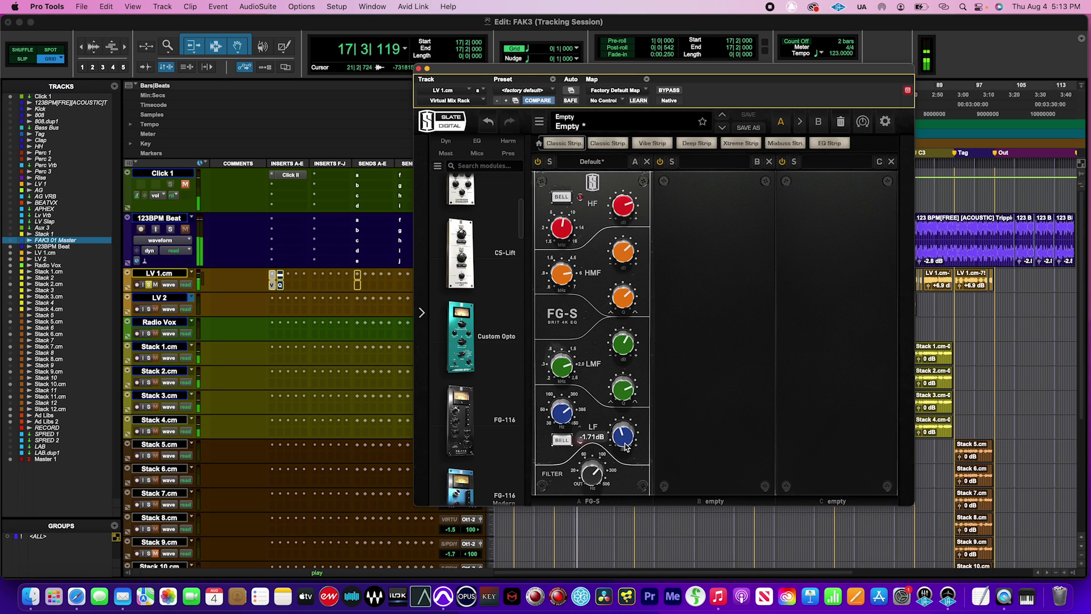
# Add a bell band to the Pro-Q 3 near 340 Hz and pull its gain down slightly to mirror the FG-S LF cut
pyautogui.click(280, 285)
pyautogui.click(662, 259)
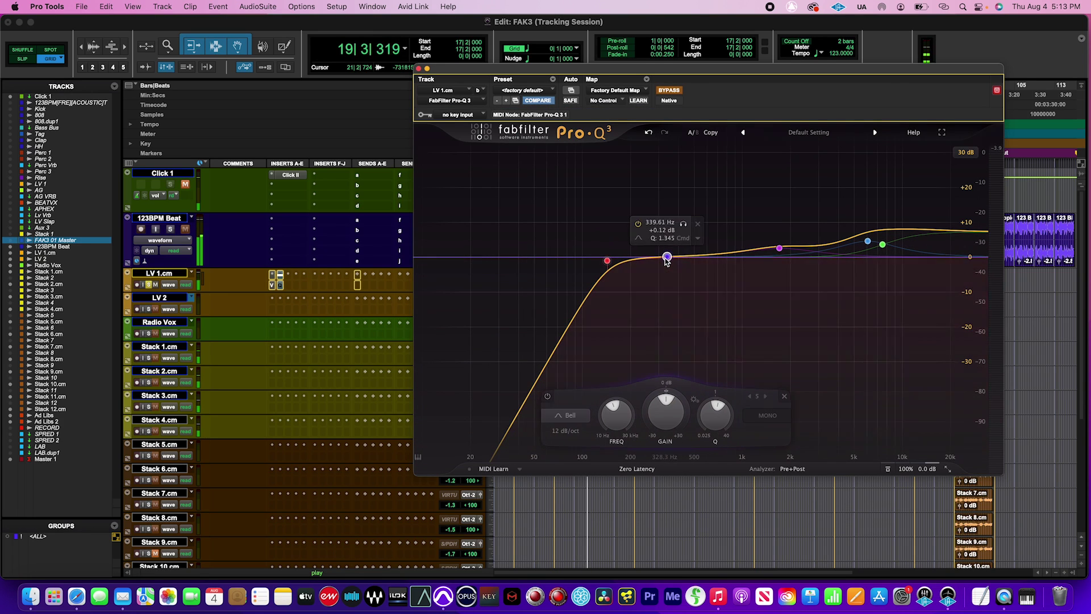
pyautogui.press('space')
pyautogui.moveTo(664, 261); pyautogui.dragTo(663, 268)
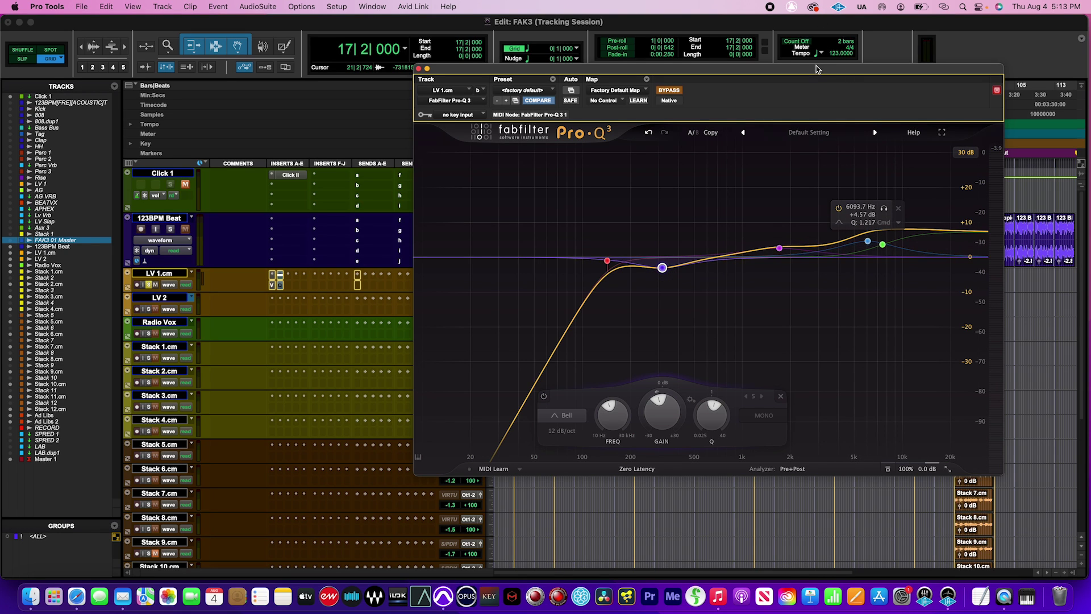
# Compare the Pro-Q 3 curve with the FG-S knob settings by switching between the two plug-ins
pyautogui.moveTo(816, 69); pyautogui.dragTo(751, 48)
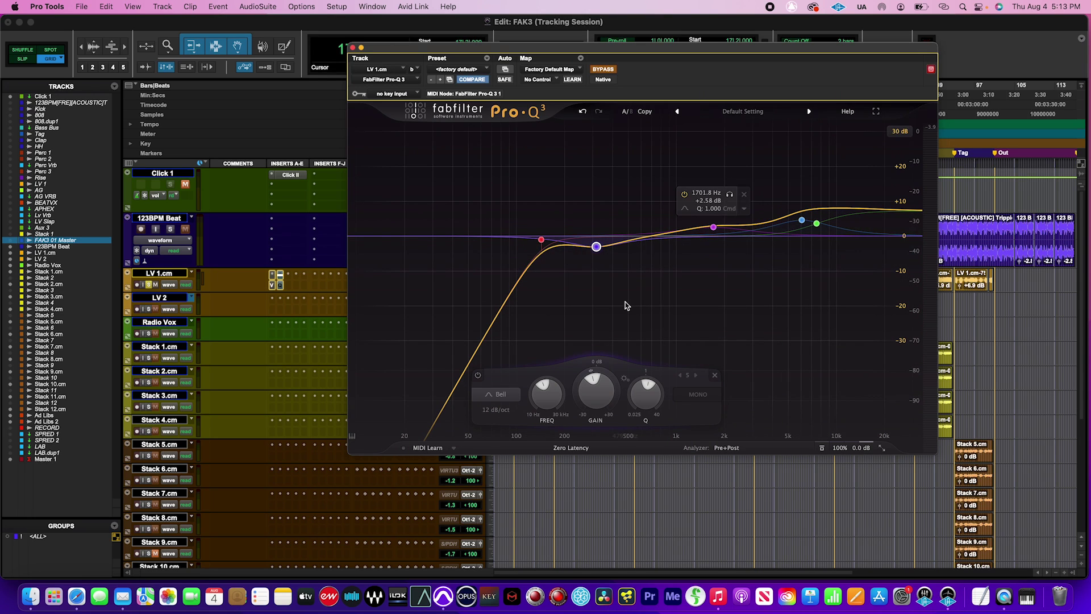
pyautogui.click(272, 285)
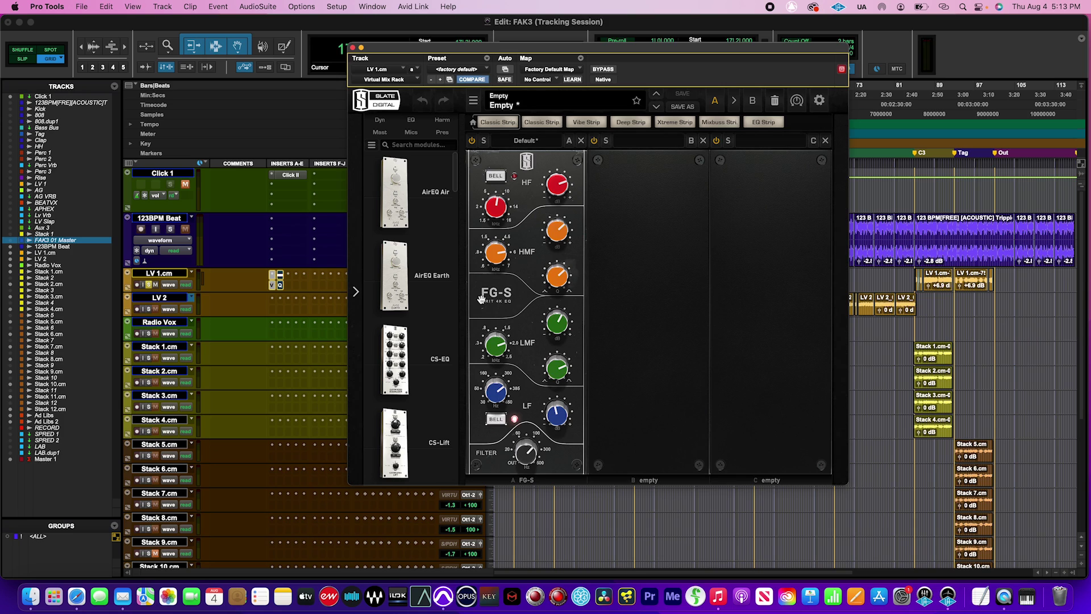
pyautogui.click(280, 285)
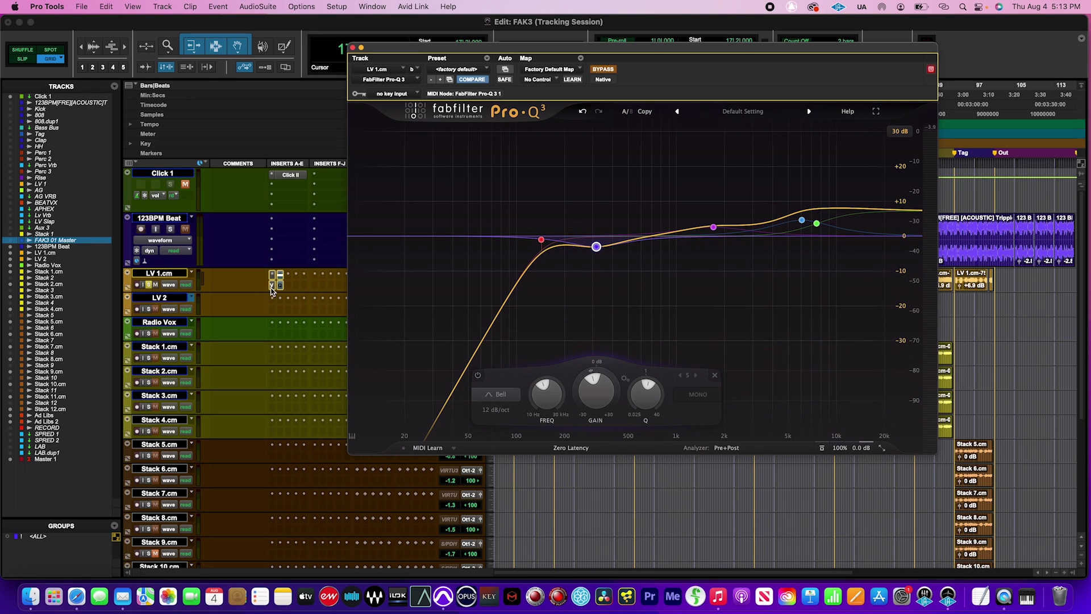
pyautogui.click(272, 287)
pyautogui.moveTo(523, 47); pyautogui.dragTo(504, 63)
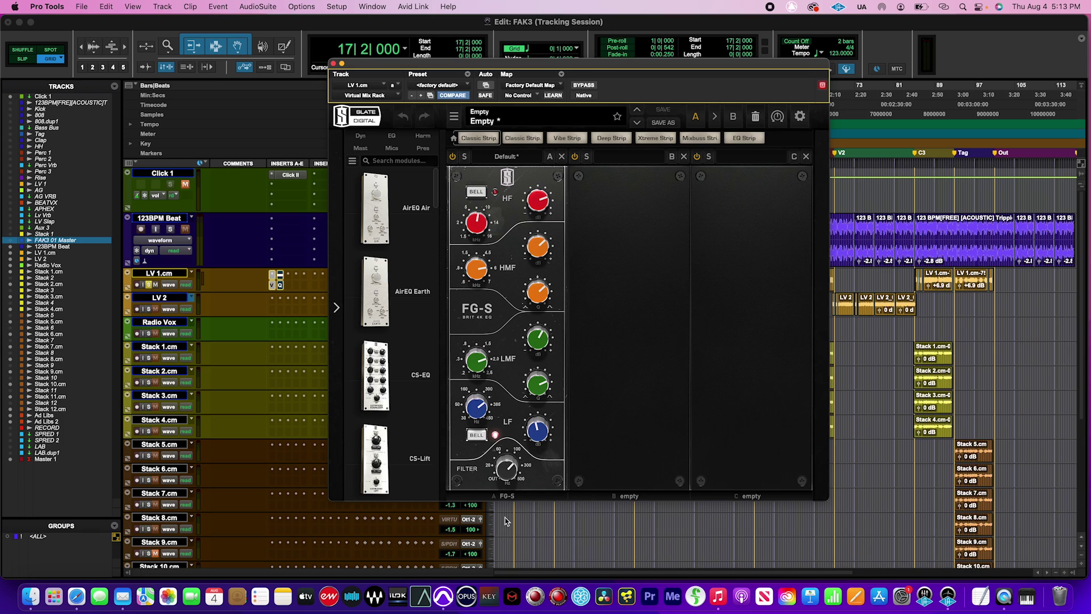
pyautogui.moveTo(547, 63); pyautogui.dragTo(553, 41)
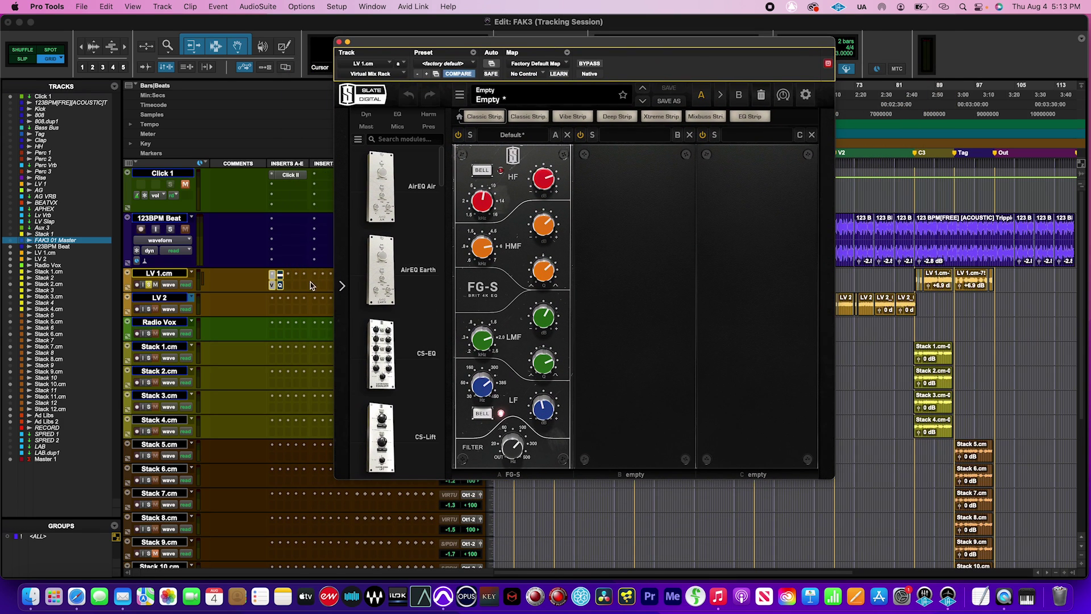
# Remove the Pro-Q 3 from the LV 1.cm inserts
pyautogui.click(280, 277)
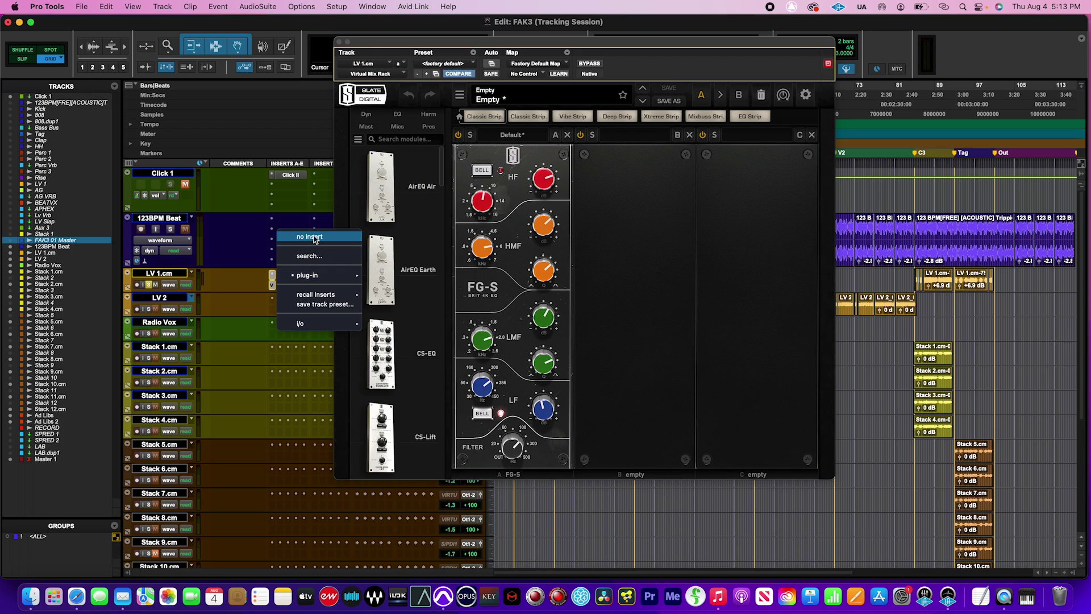
pyautogui.click(280, 277)
pyautogui.click(281, 275)
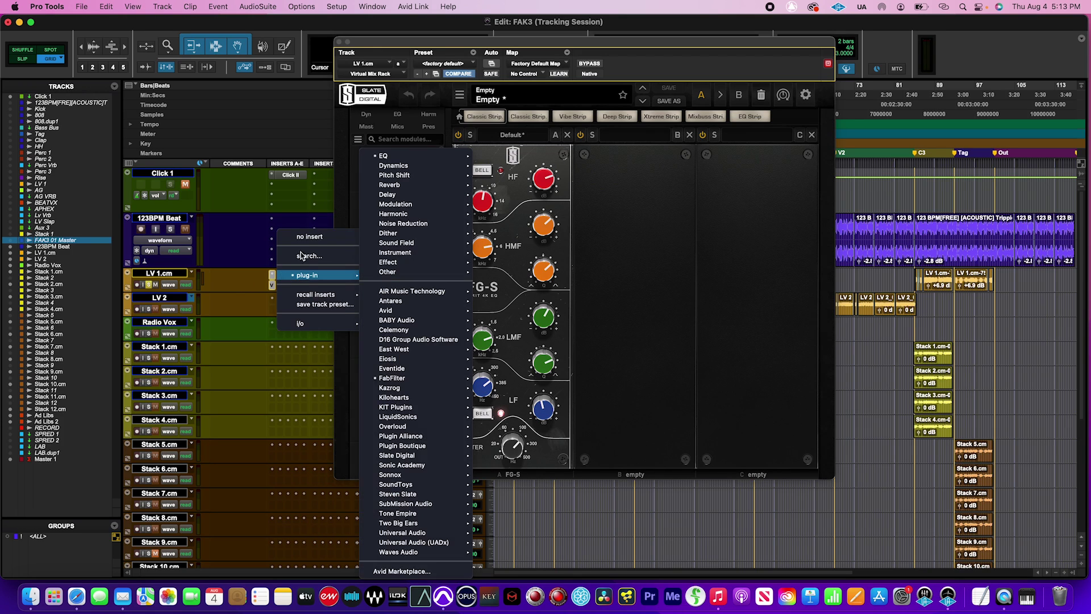
pyautogui.click(234, 282)
pyautogui.click(280, 277)
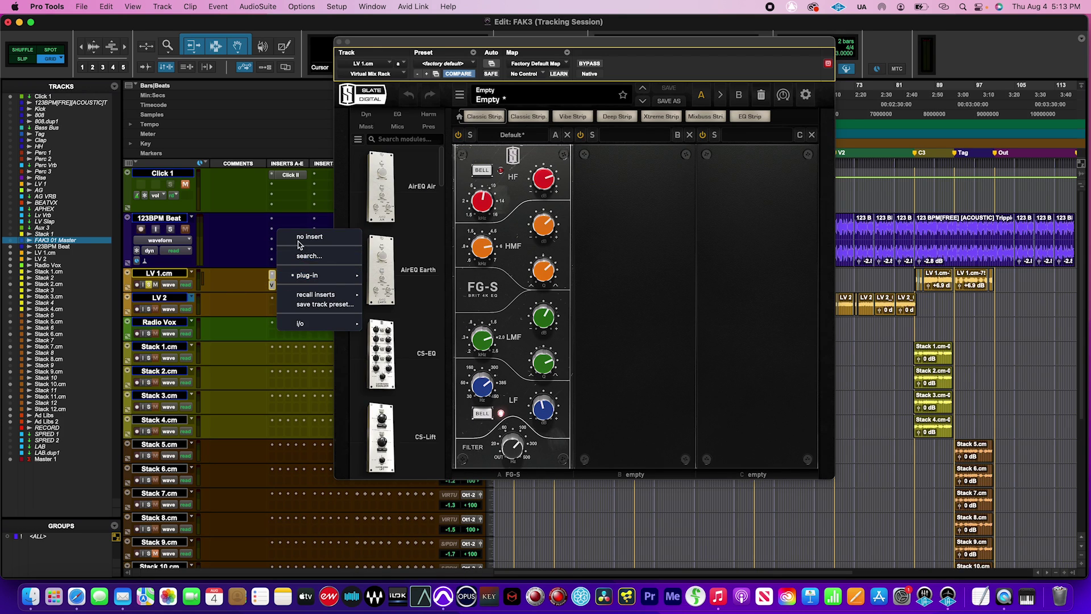
pyautogui.click(379, 224)
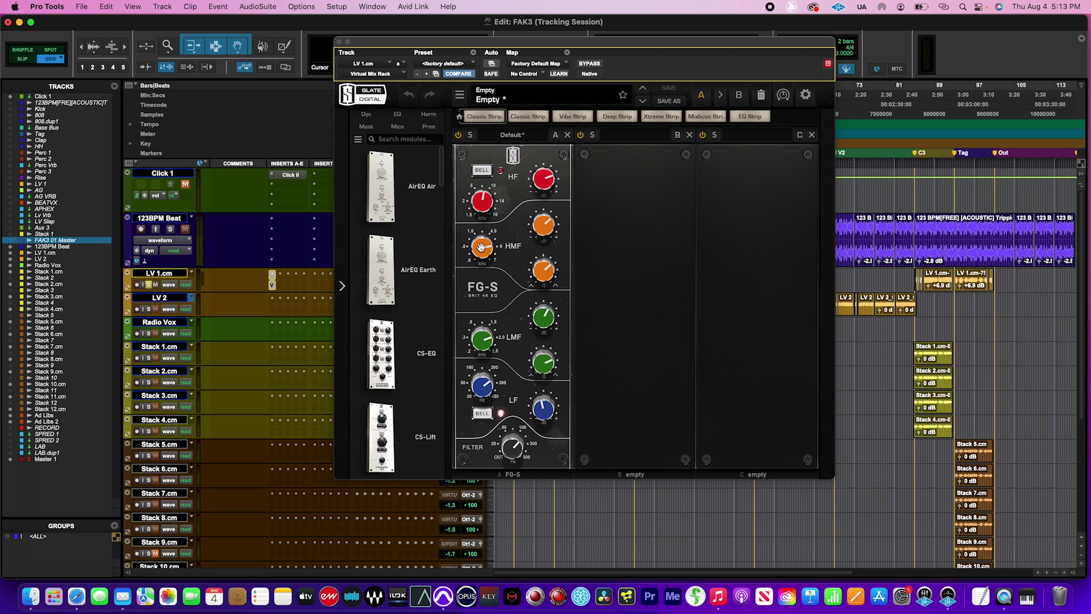
# Play the session briefly and load the FG-116 Vintage compressor into the empty rack slot beside the FG-S
pyautogui.press('space')
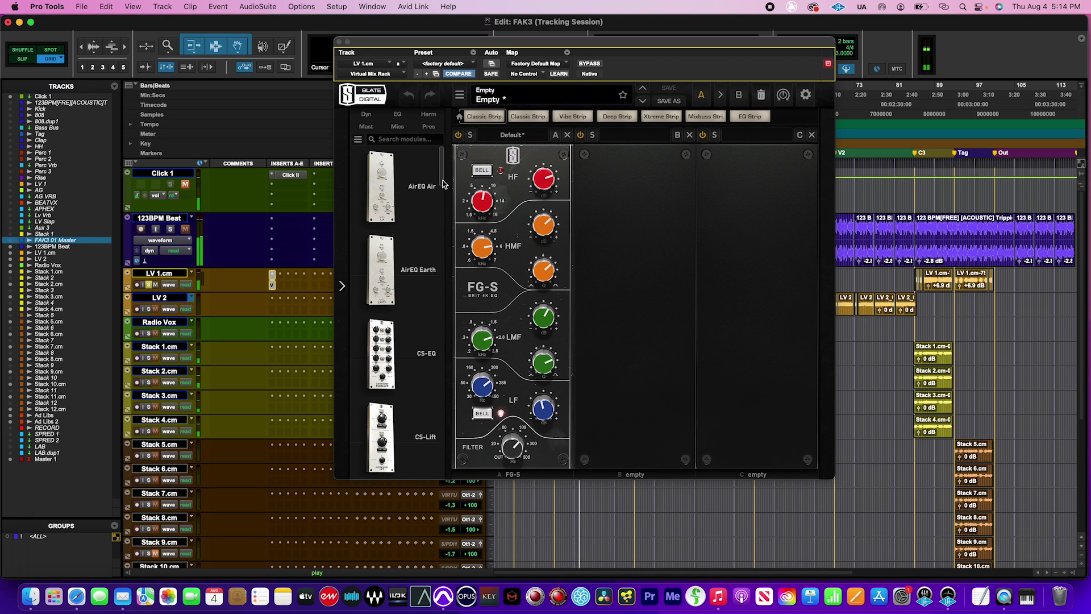
pyautogui.scroll(-10, 441, 217)
pyautogui.scroll(-10, 420, 239)
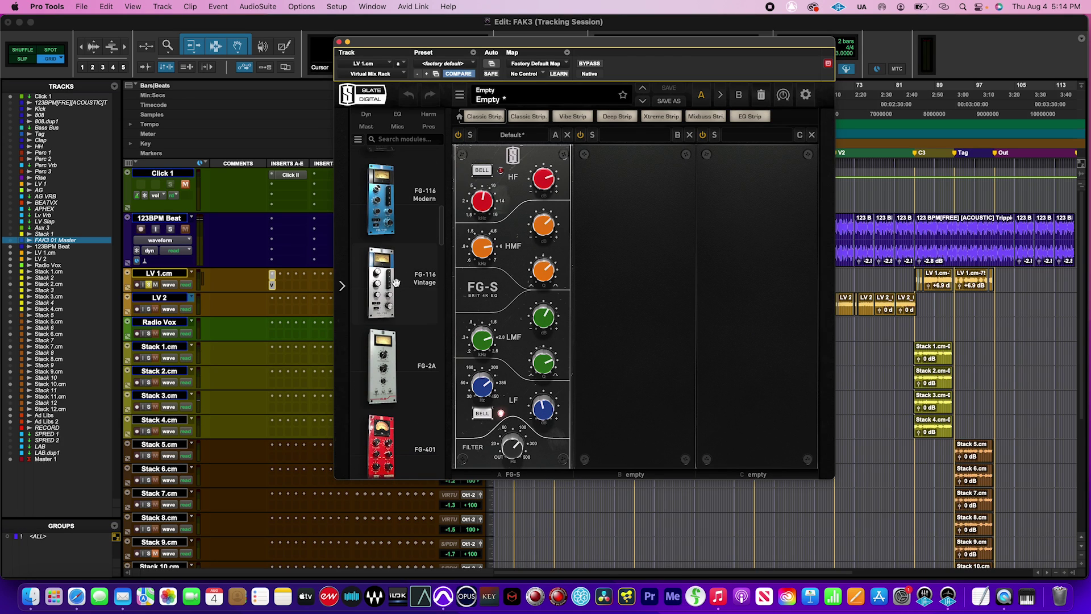
pyautogui.moveTo(395, 282); pyautogui.dragTo(659, 310)
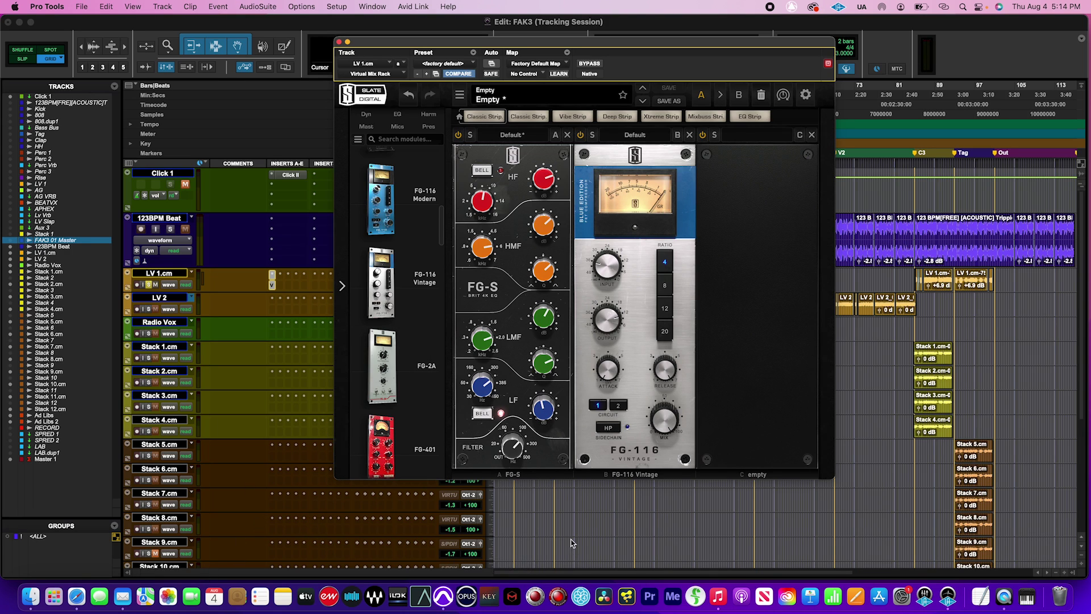
# Switch to the Mix window and close the Virtual Mix Rack to show the channel faders
pyautogui.press('super+equal')
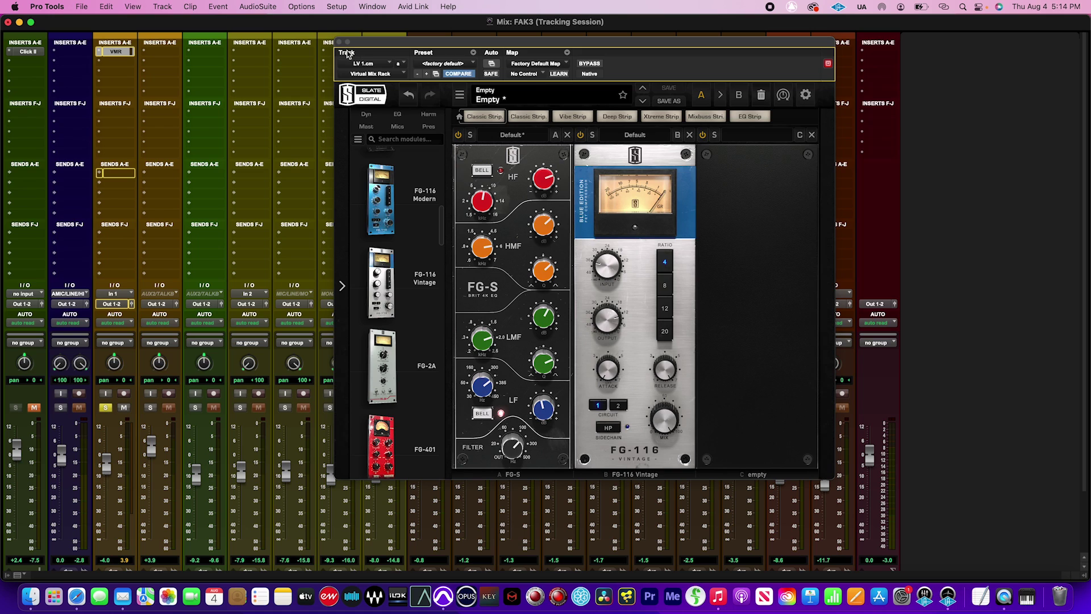
pyautogui.click(340, 42)
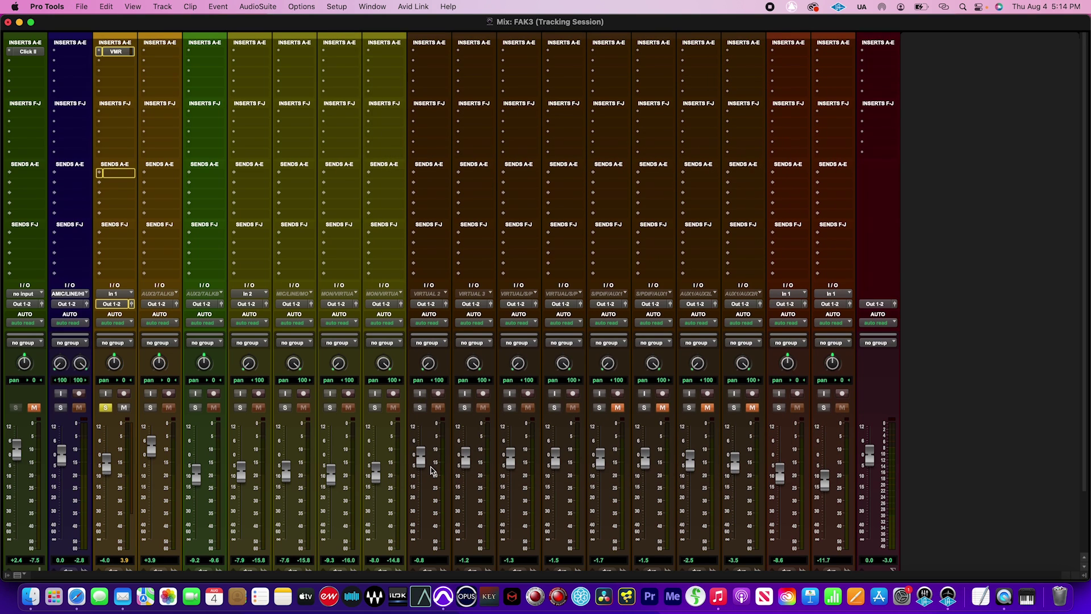
pyautogui.scroll(-3, 432, 469)
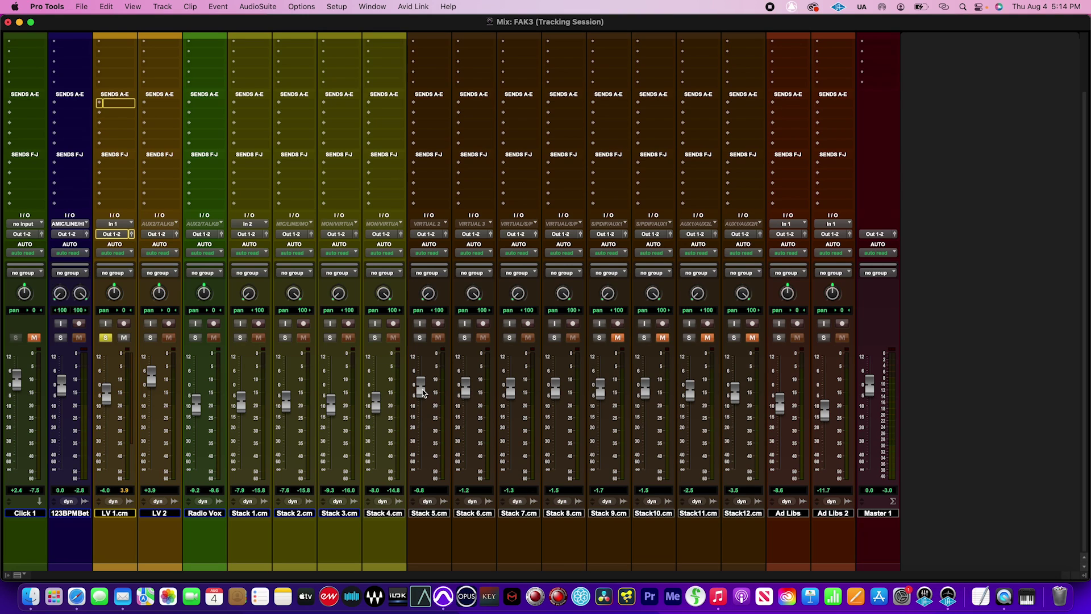
# Move the Stack 5.cm fader down and back up to illustrate riding the level by hand
pyautogui.moveTo(422, 391)
pyautogui.mouseDown()
pyautogui.moveTo(419, 363)
pyautogui.moveTo(418, 403)
pyautogui.mouseUp()
pyautogui.moveTo(420, 372)
pyautogui.mouseDown()
pyautogui.moveTo(420, 361)
pyautogui.moveTo(416, 419)
pyautogui.moveTo(418, 374)
pyautogui.moveTo(418, 392)
pyautogui.mouseUp()
pyautogui.scroll(3, 120, 176)
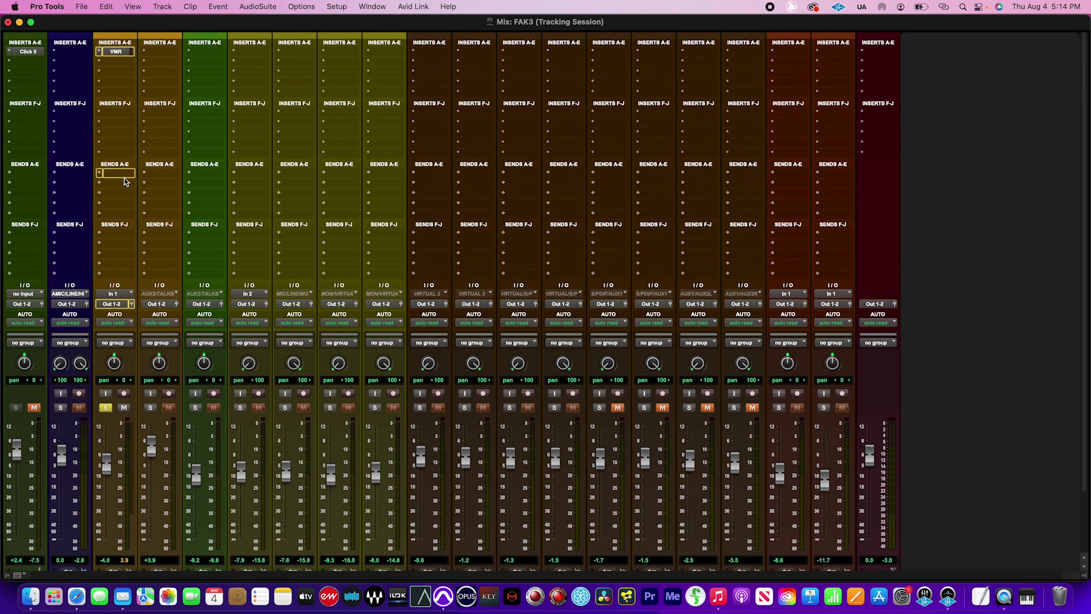
# Reopen the Virtual Mix Rack on LV 1.cm and move its window clear of the Stack 5.cm fader
pyautogui.click(117, 52)
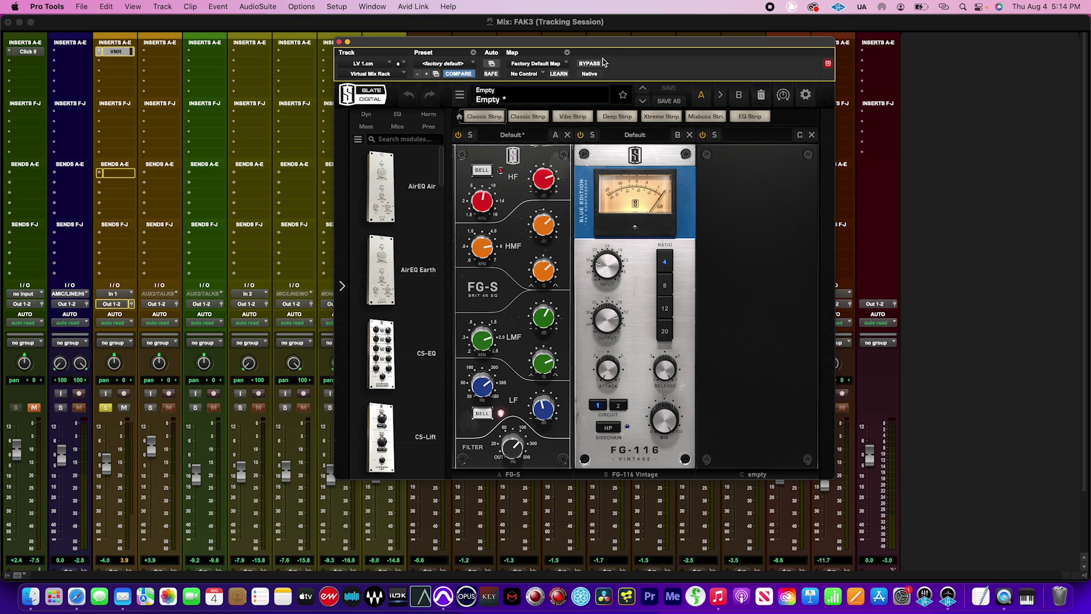
pyautogui.moveTo(624, 48); pyautogui.dragTo(558, 99)
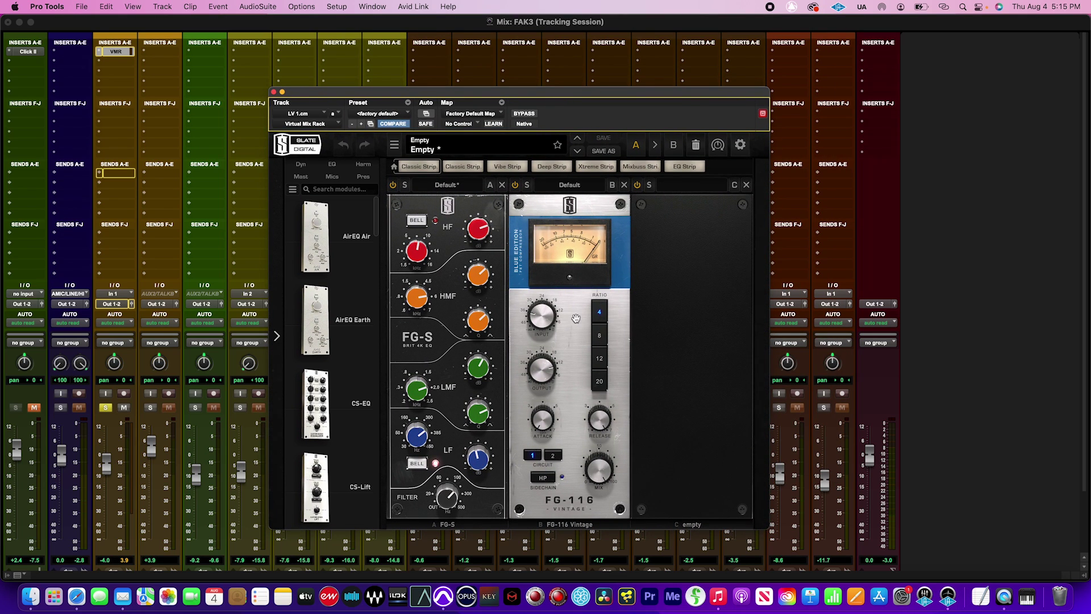
pyautogui.moveTo(572, 323)
pyautogui.mouseDown()
pyautogui.moveTo(585, 333)
pyautogui.moveTo(551, 310)
pyautogui.moveTo(573, 323)
pyautogui.mouseUp()
pyautogui.moveTo(579, 208)
pyautogui.mouseDown()
pyautogui.moveTo(564, 208)
pyautogui.moveTo(581, 216)
pyautogui.mouseUp()
pyautogui.moveTo(573, 121); pyautogui.dragTo(840, 91)
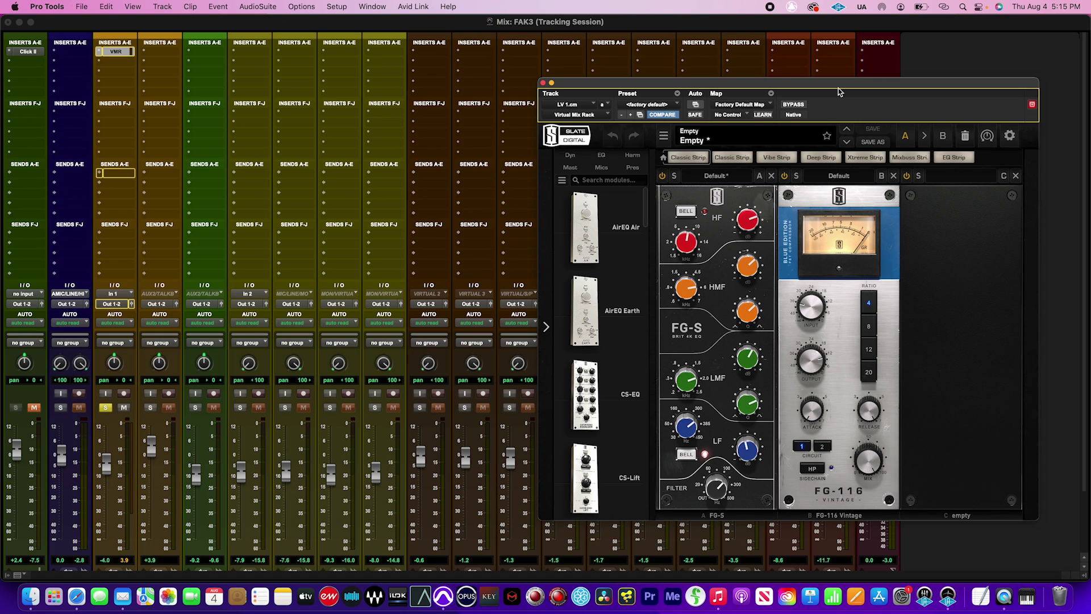
pyautogui.moveTo(840, 91); pyautogui.dragTo(632, 109)
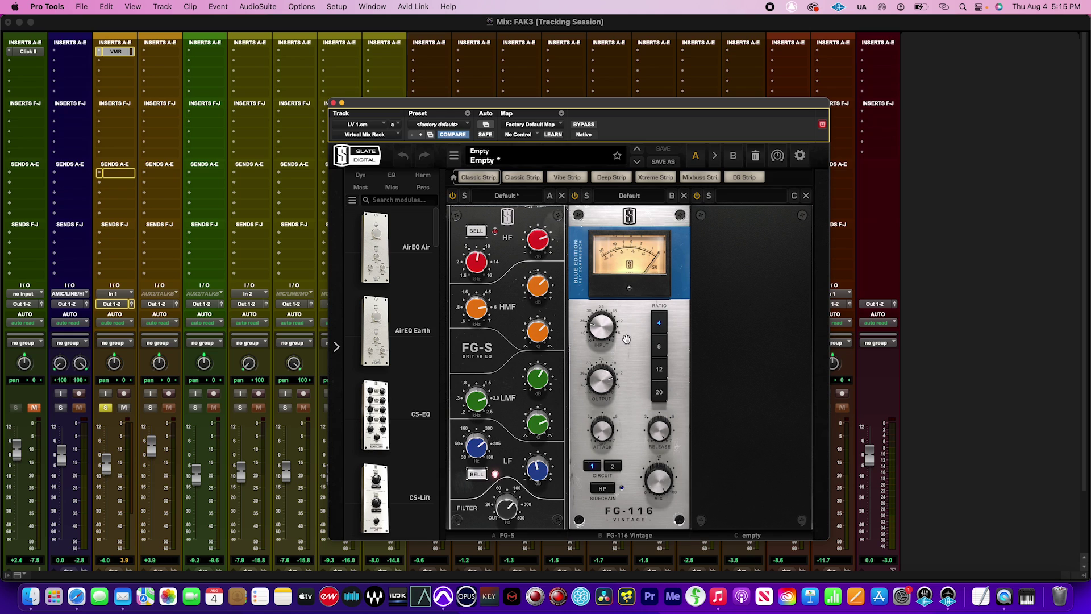
pyautogui.moveTo(439, 235); pyautogui.dragTo(447, 211)
pyautogui.moveTo(426, 104); pyautogui.dragTo(713, 93)
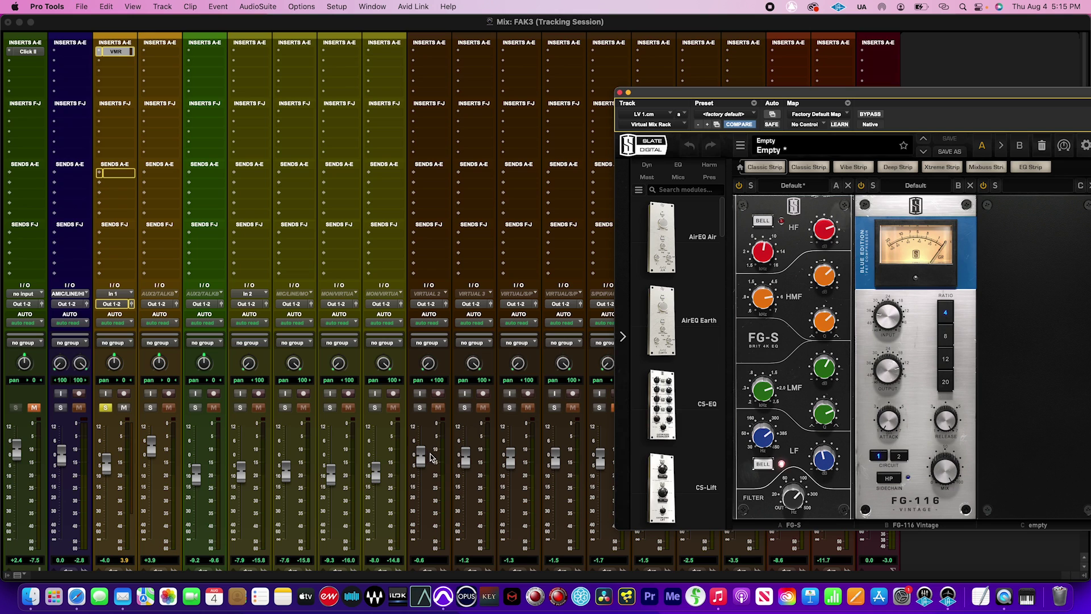
# Set the Stack 5.cm fader to +0.2 dB and bring the rack window back over the middle of the mixer
pyautogui.click(430, 456)
pyautogui.moveTo(423, 457)
pyautogui.mouseDown()
pyautogui.moveTo(422, 483)
pyautogui.moveTo(422, 458)
pyautogui.mouseUp()
pyautogui.moveTo(800, 98); pyautogui.dragTo(450, 95)
pyautogui.moveTo(570, 326); pyautogui.dragTo(570, 340)
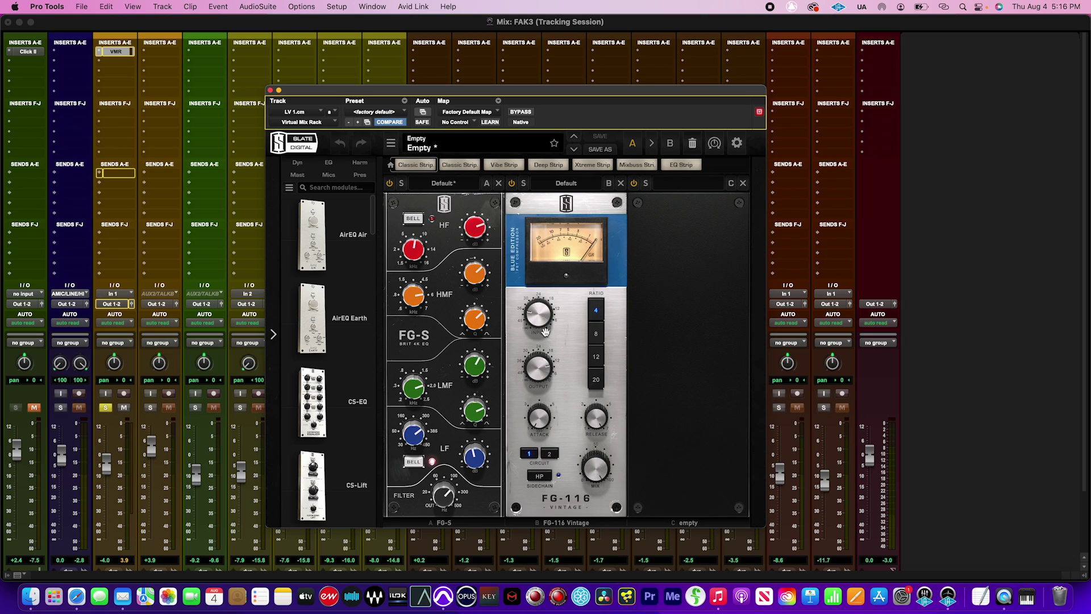
# Raise the FG-116 input while the session plays to drive the vocal into compression
pyautogui.moveTo(544, 321)
pyautogui.moveTo(544, 321); pyautogui.dragTo(547, 296)
pyautogui.moveTo(541, 380)
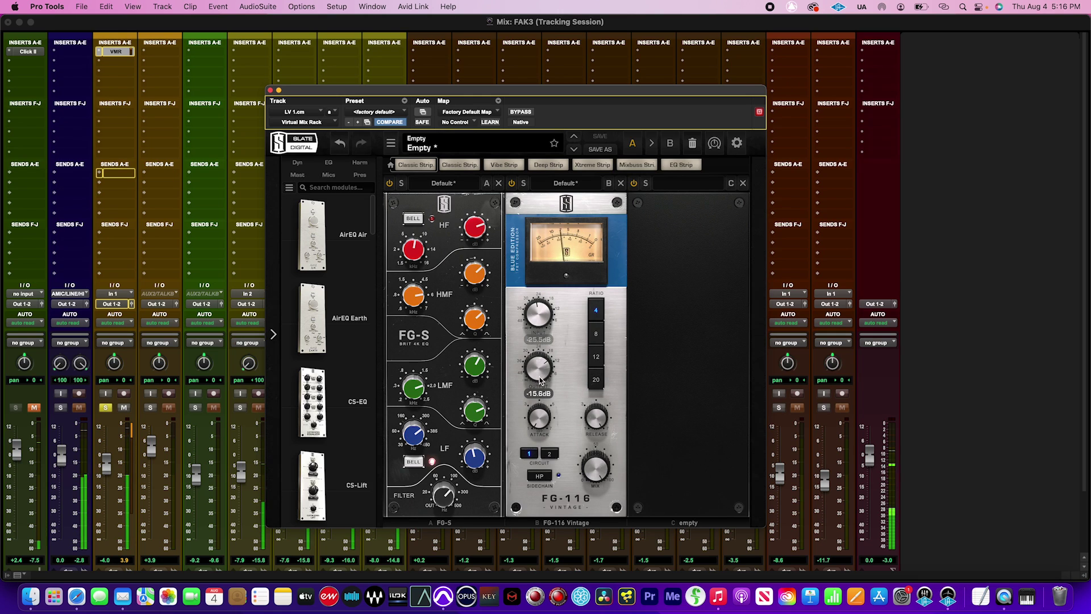
# Compare the LV 1.cm vocal with the whole Virtual Mix Rack bypassed and active during playback
pyautogui.click(521, 111)
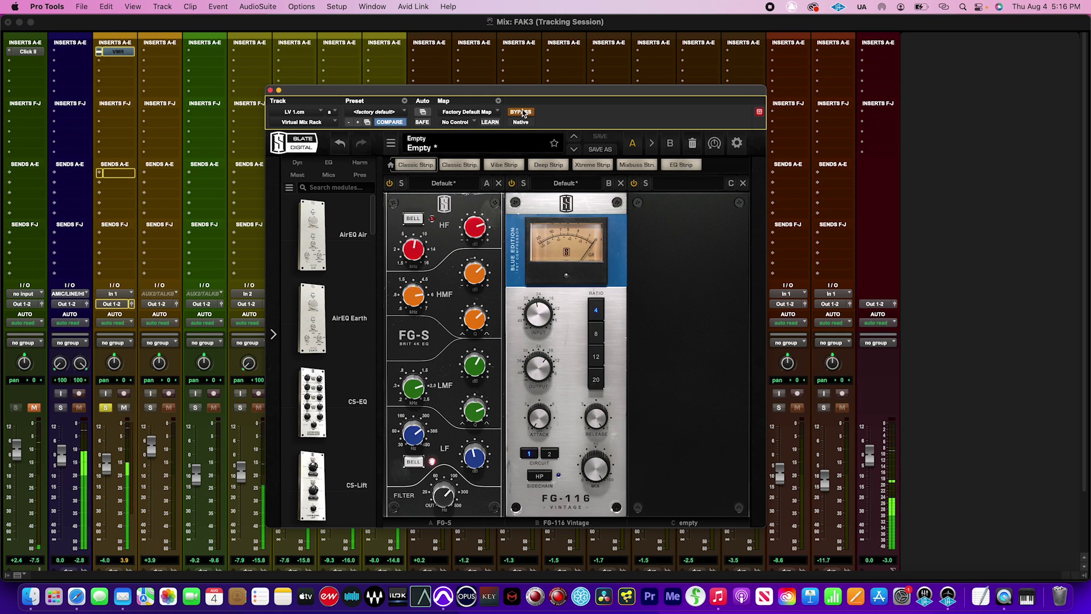
pyautogui.click(521, 112)
pyautogui.moveTo(545, 360)
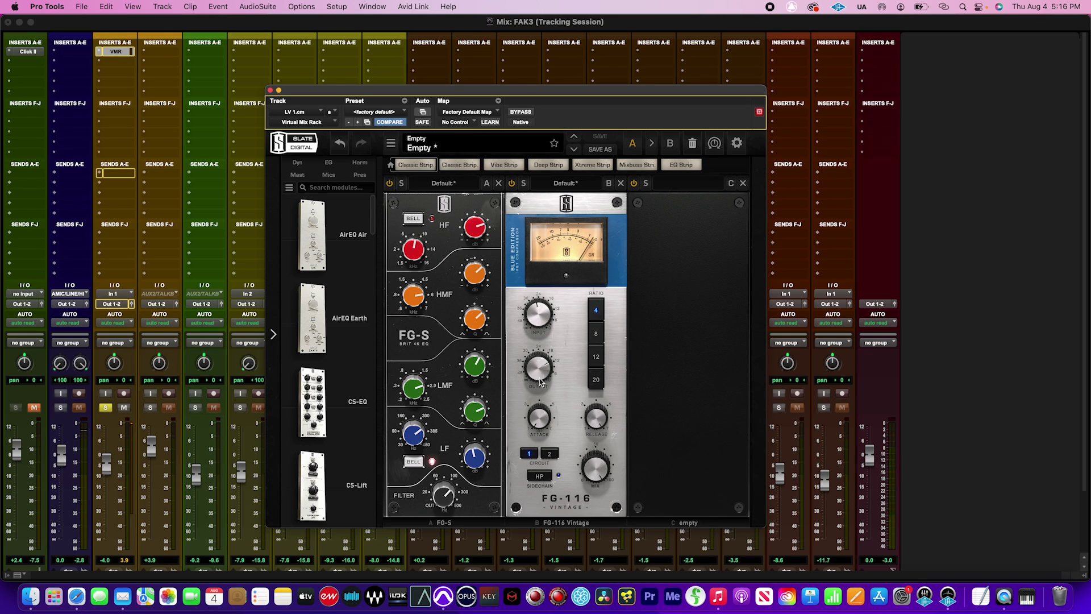
pyautogui.moveTo(528, 94); pyautogui.dragTo(482, 49)
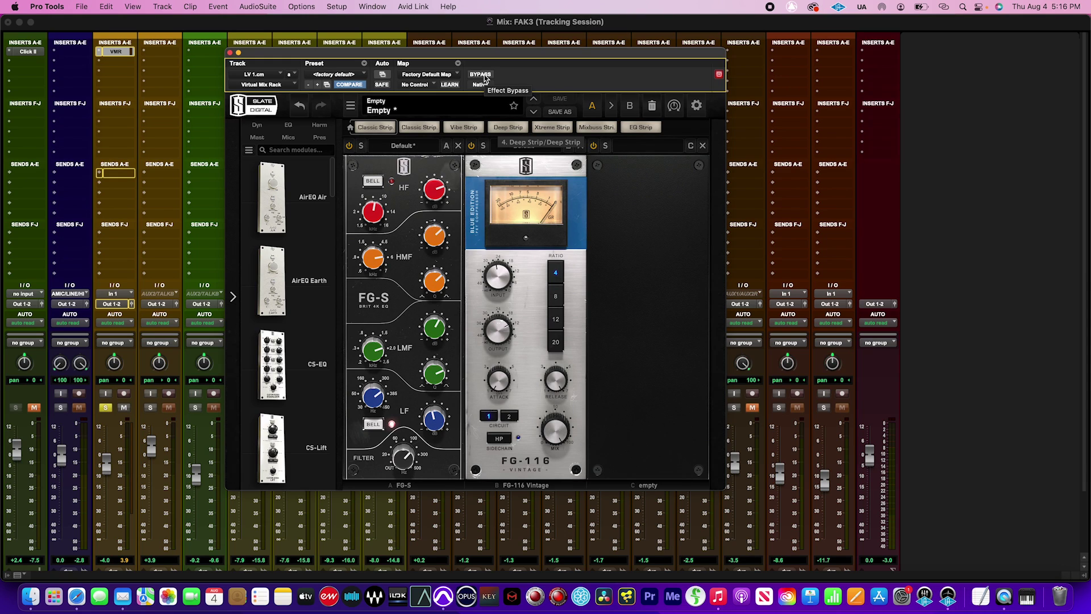
pyautogui.click(480, 74)
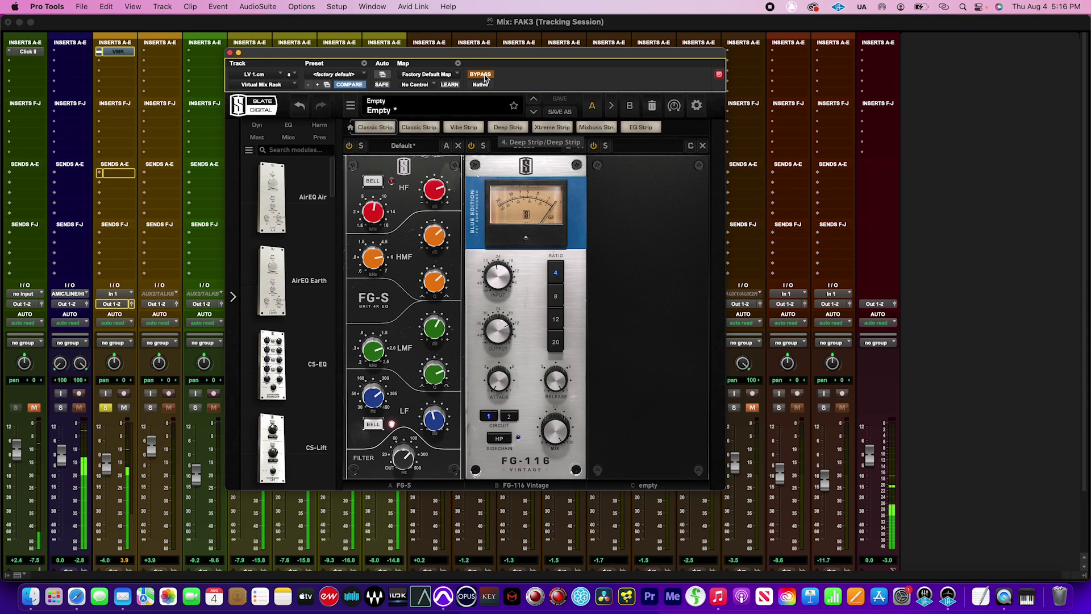
pyautogui.click(480, 74)
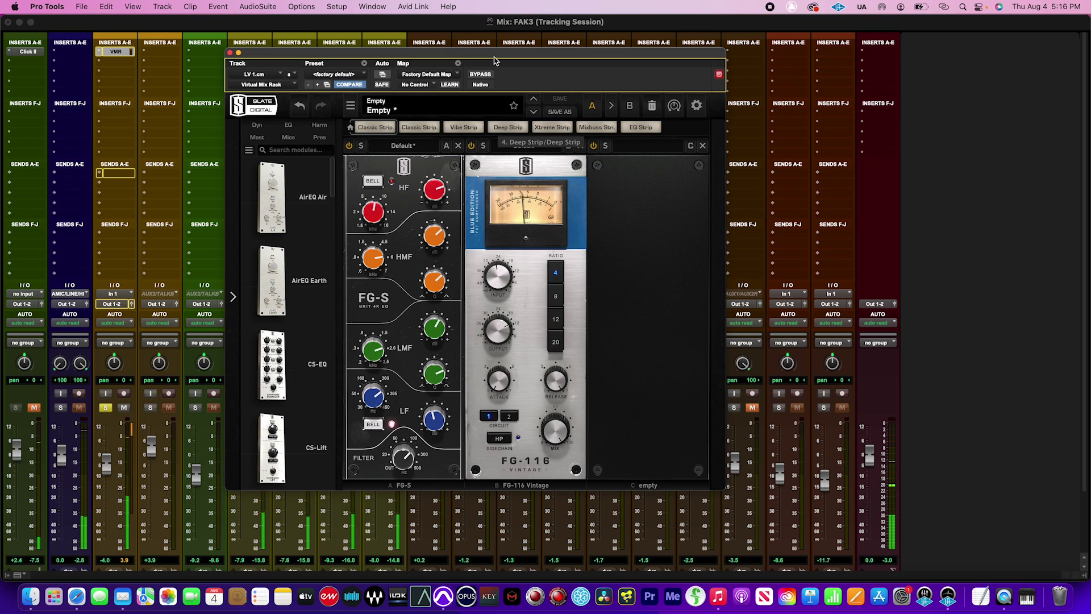
# Set the FG-116 output to about -18.2 dB, checking the vocal level against the bypassed rack
pyautogui.moveTo(496, 60); pyautogui.dragTo(523, 109)
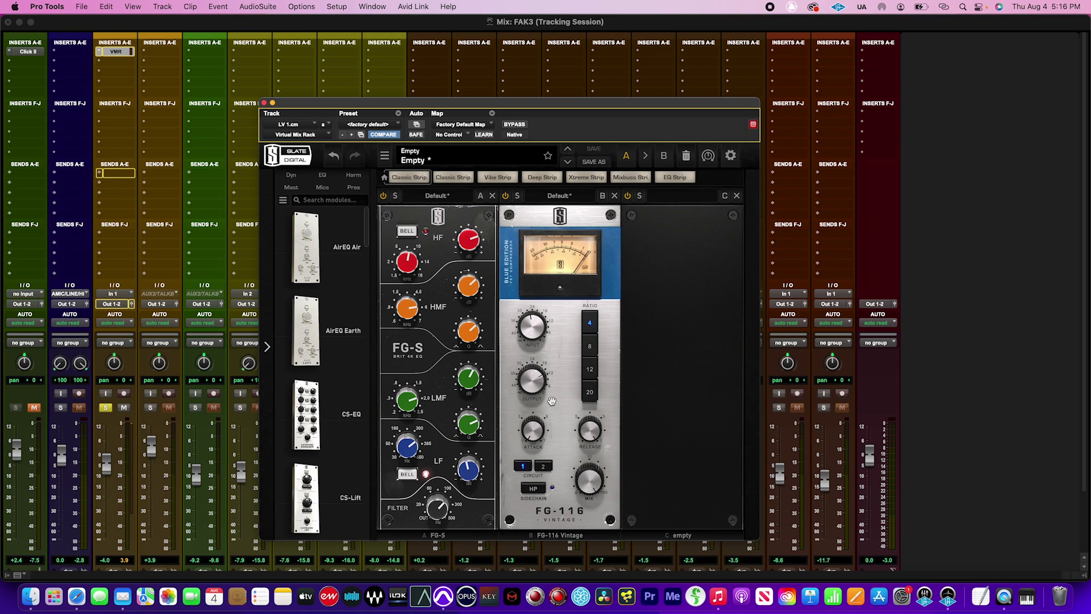
pyautogui.moveTo(518, 105); pyautogui.dragTo(538, 93)
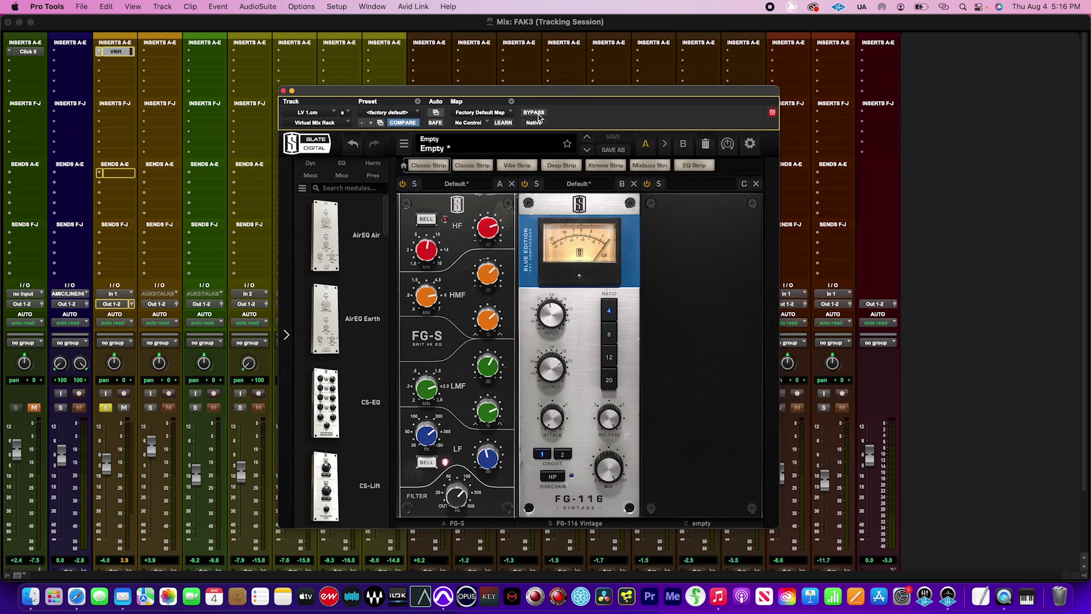
pyautogui.moveTo(546, 95); pyautogui.dragTo(543, 93)
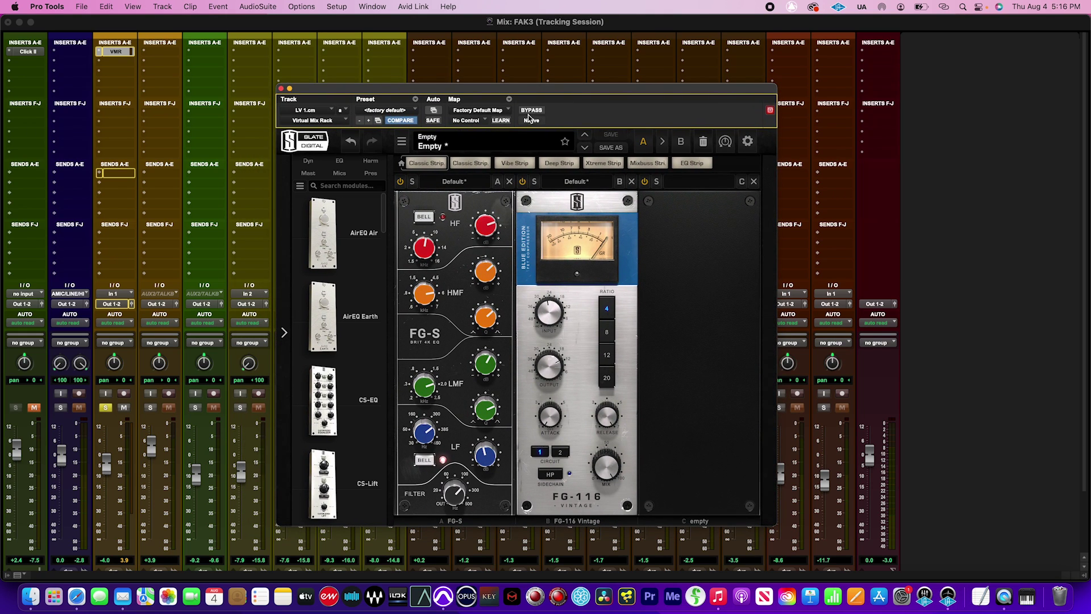
pyautogui.click(530, 113)
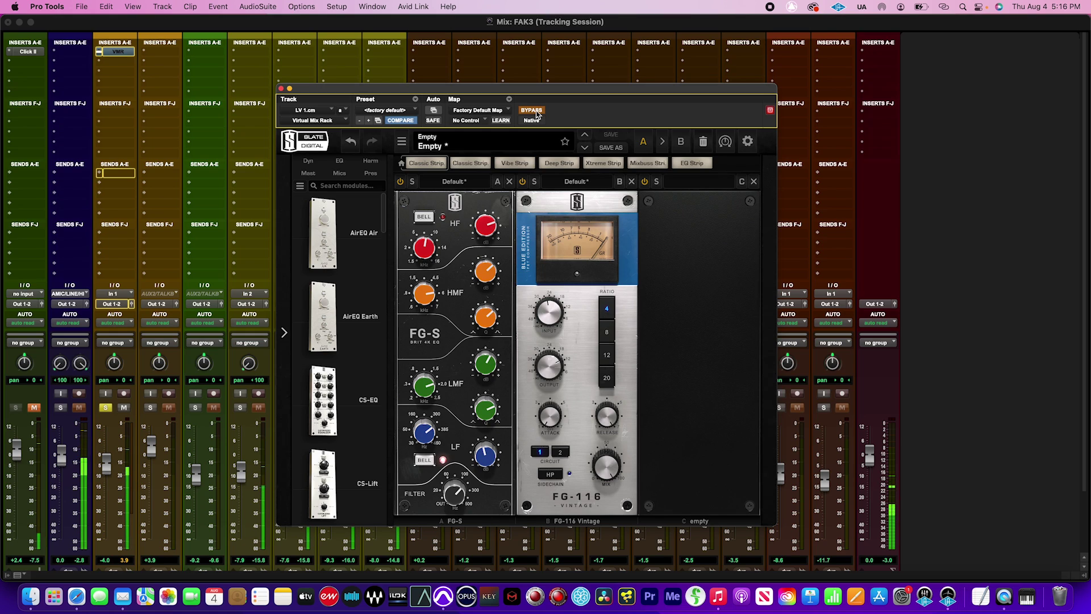
pyautogui.click(537, 114)
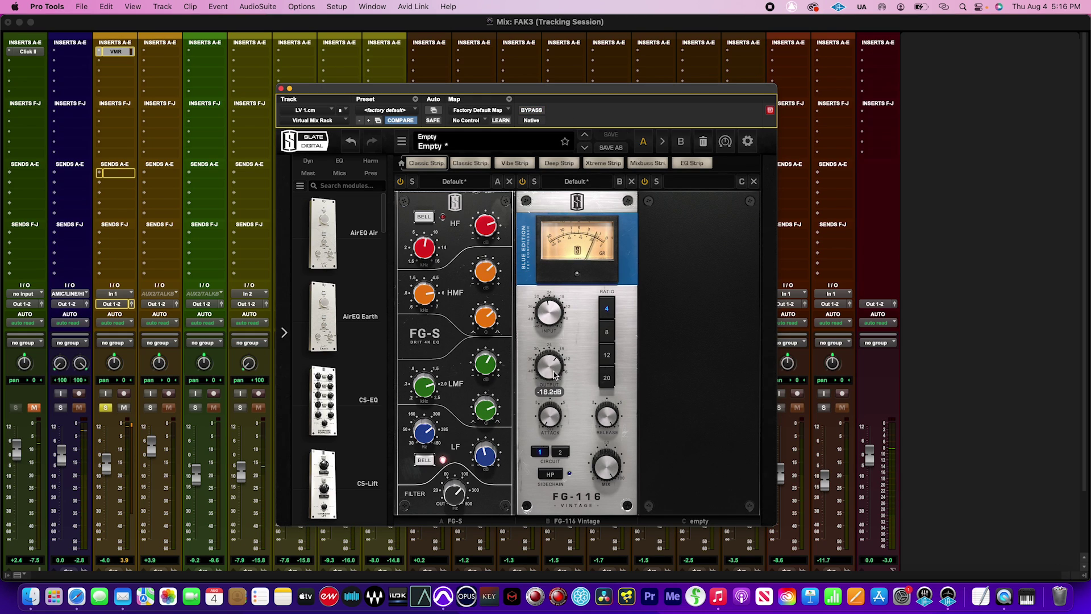
pyautogui.click(531, 112)
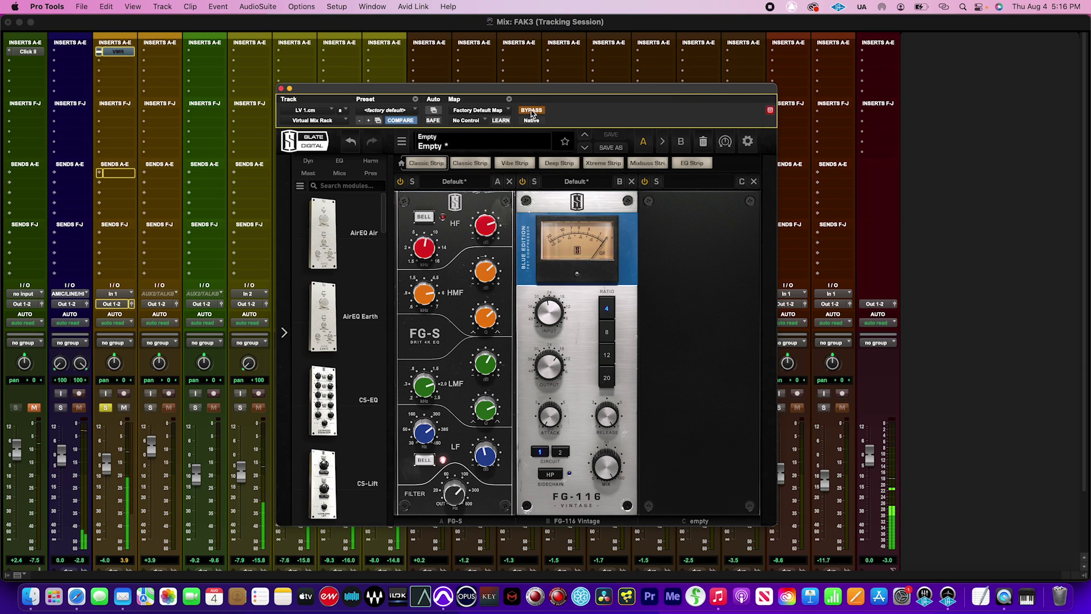
pyautogui.click(532, 112)
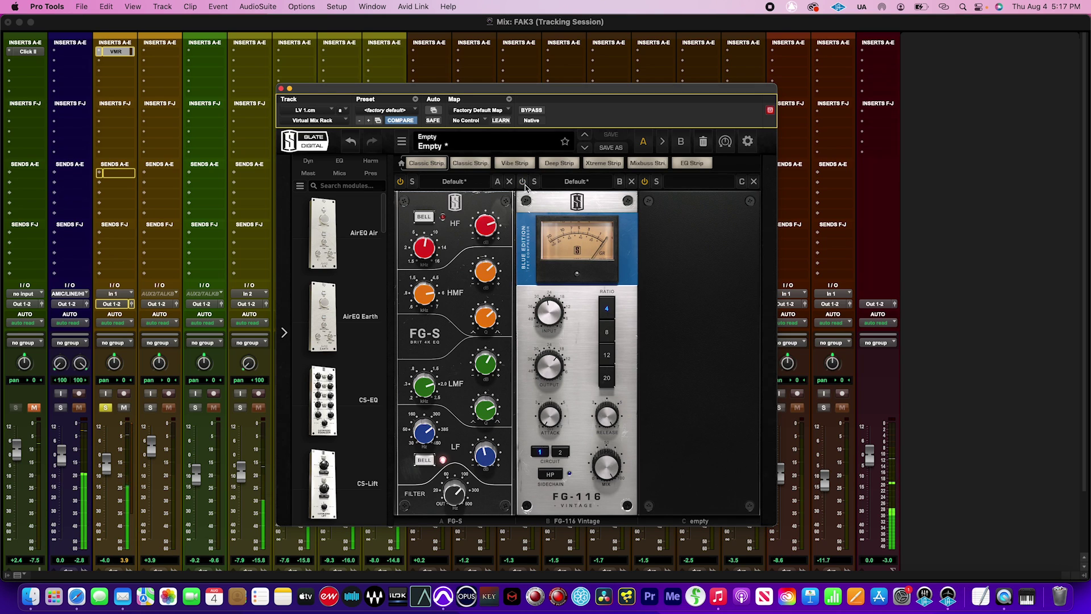
# Raise the FG-116 output to about -14.7 dB and compare the vocal with only the compressor switched off and on
pyautogui.moveTo(549, 352)
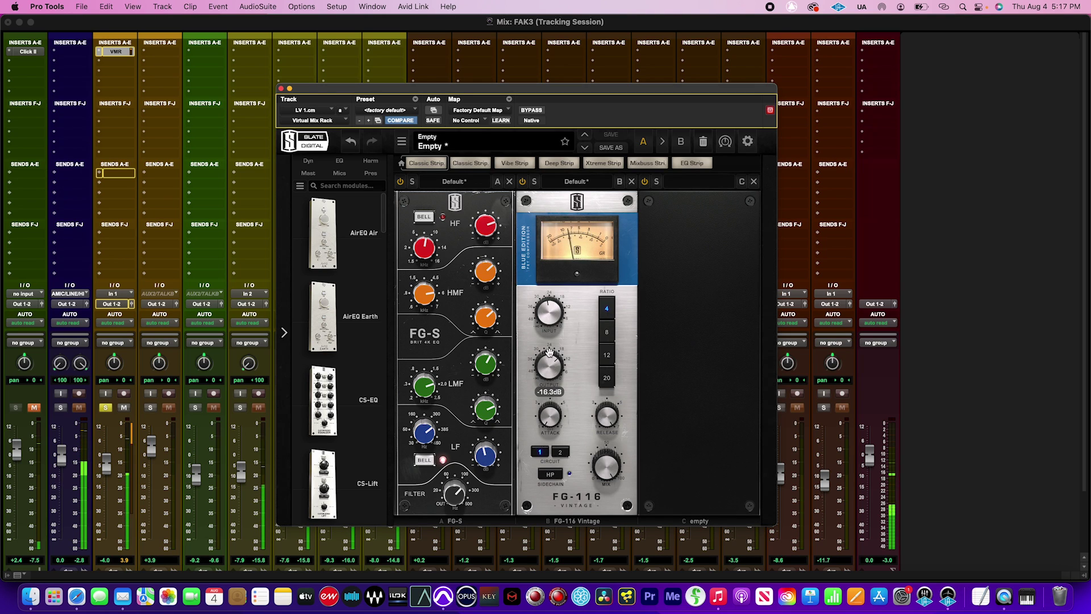
pyautogui.moveTo(550, 364); pyautogui.dragTo(549, 359)
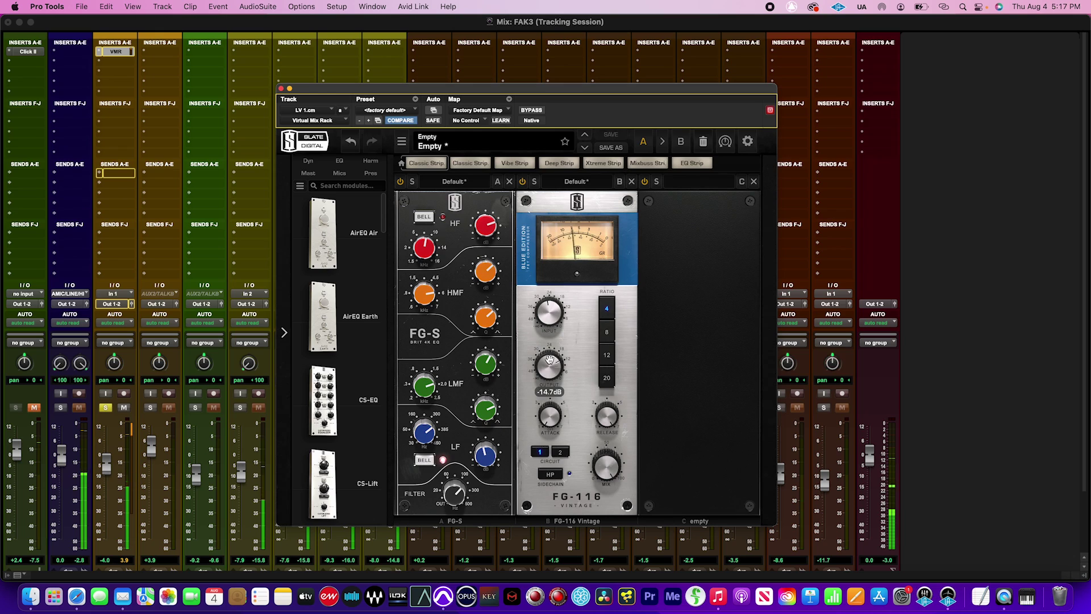
pyautogui.click(522, 183)
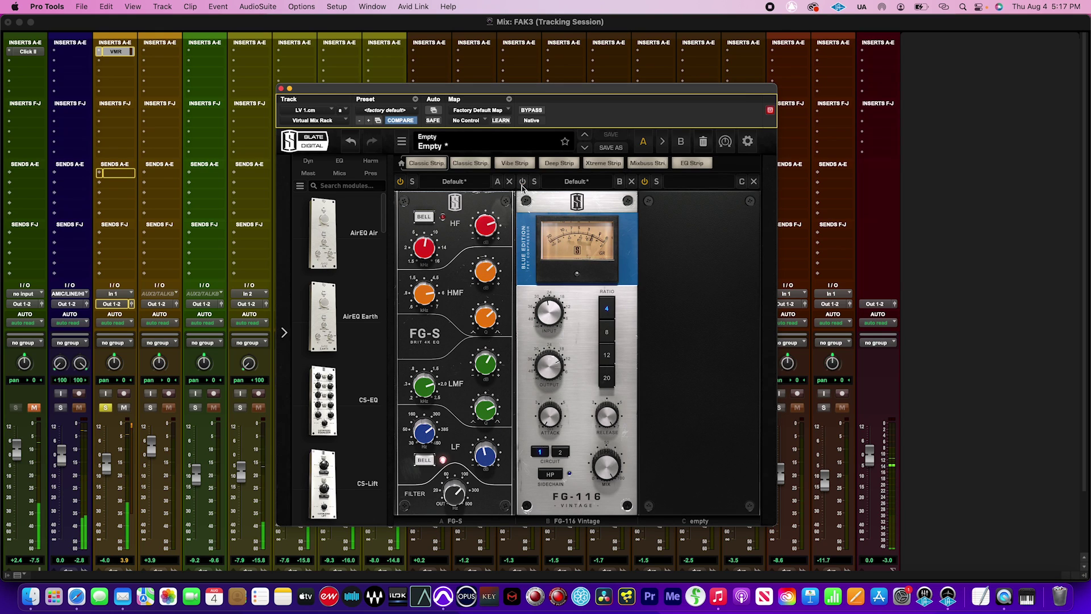
pyautogui.click(522, 182)
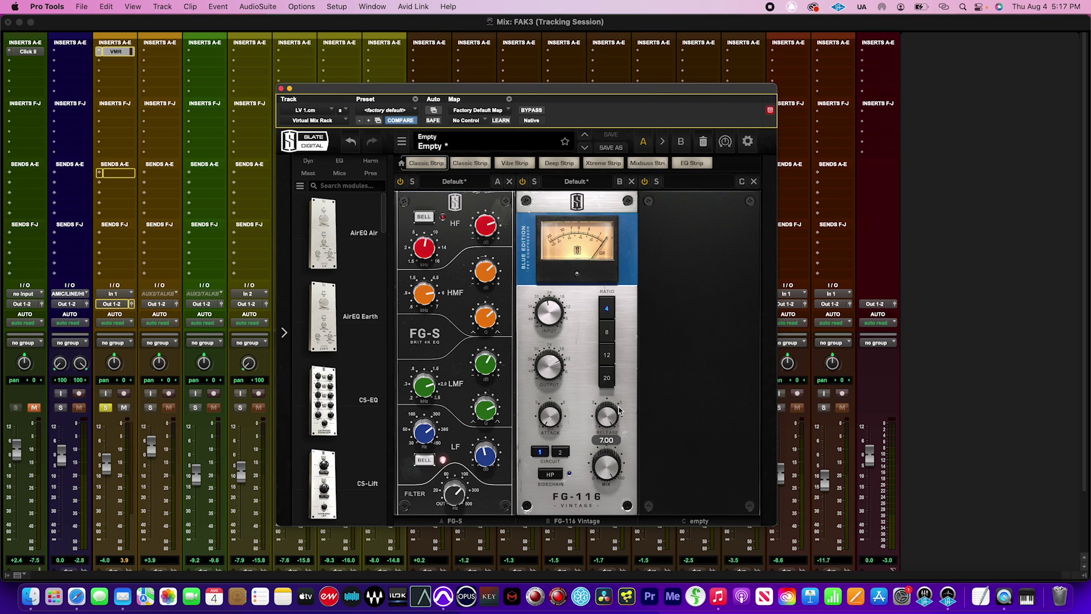
# Adjust the FG-116 release during playback and set its output to about -16.0 dB
pyautogui.moveTo(619, 410); pyautogui.dragTo(632, 380)
pyautogui.moveTo(614, 399)
pyautogui.mouseDown()
pyautogui.moveTo(600, 459)
pyautogui.moveTo(620, 380)
pyautogui.mouseUp()
pyautogui.press('space')
pyautogui.moveTo(607, 430)
pyautogui.moveTo(552, 433)
pyautogui.moveTo(605, 430); pyautogui.dragTo(608, 392)
pyautogui.moveTo(552, 319)
pyautogui.moveTo(550, 373)
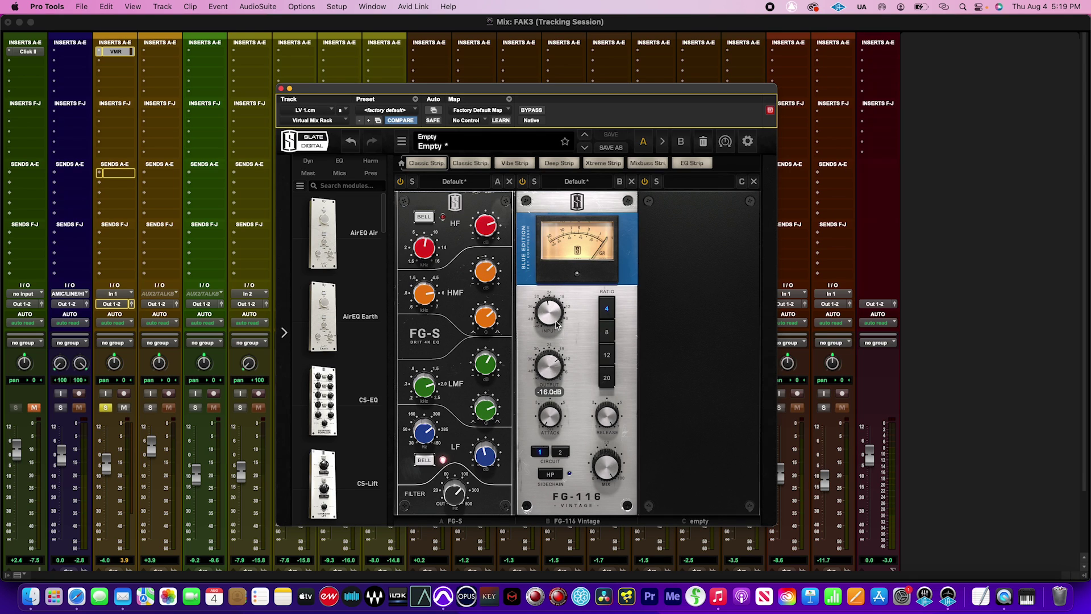
# Play the session and audition the vocal with the FG-116 switched off and on, then browse the rack's module list
pyautogui.press('space')
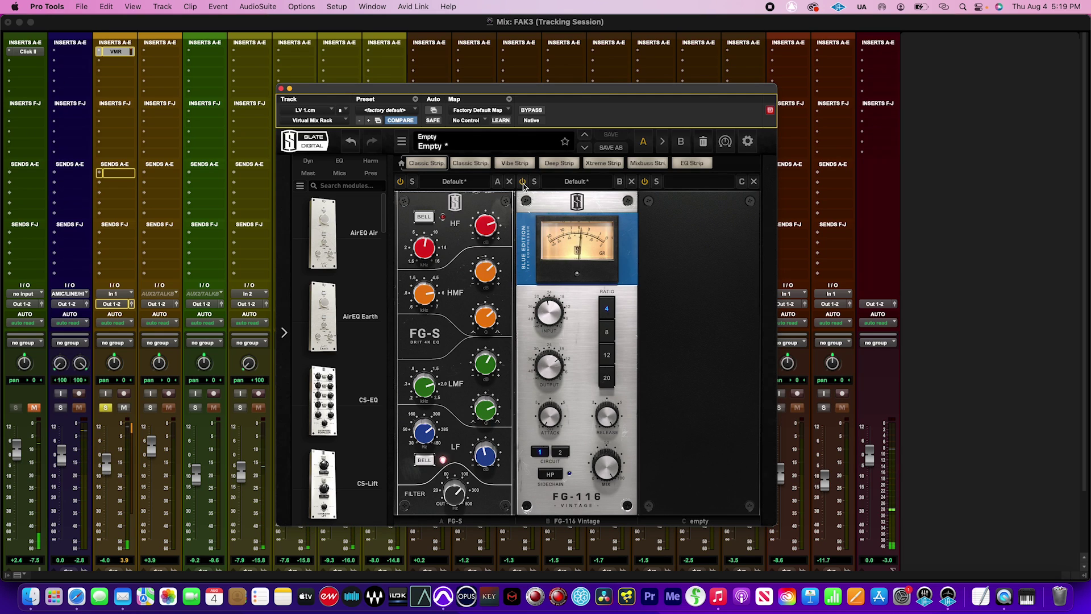
pyautogui.click(523, 181)
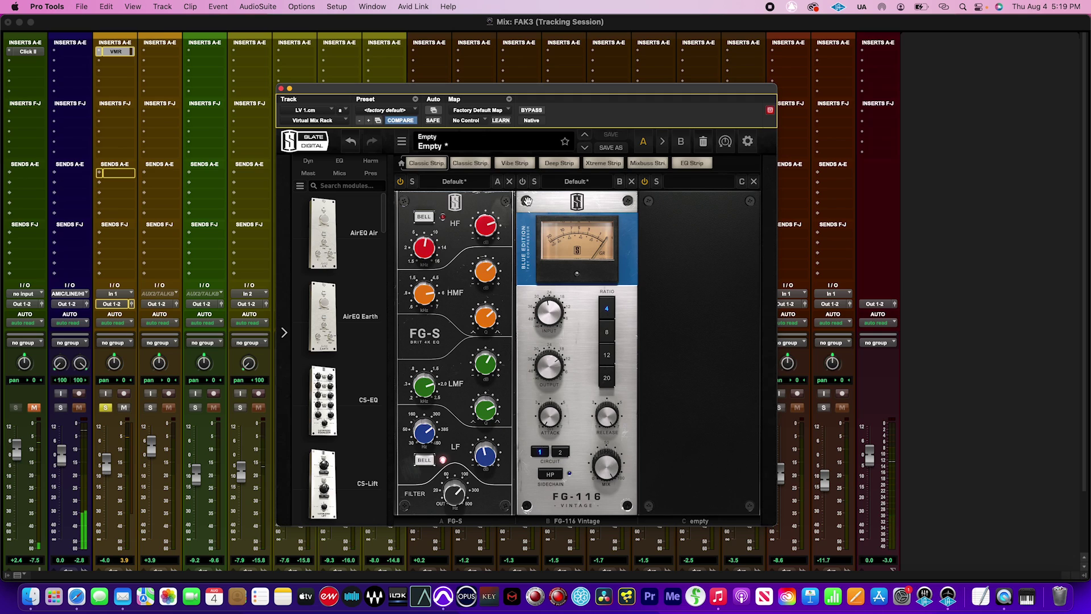
pyautogui.click(522, 181)
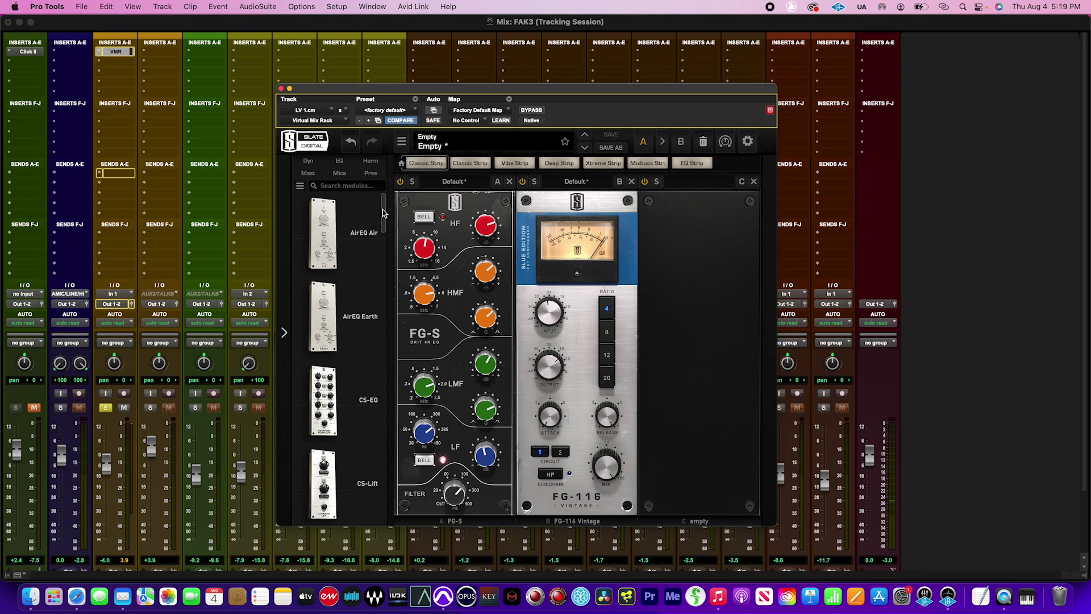
pyautogui.scroll(-5, 388, 237)
pyautogui.moveTo(388, 237); pyautogui.dragTo(384, 283)
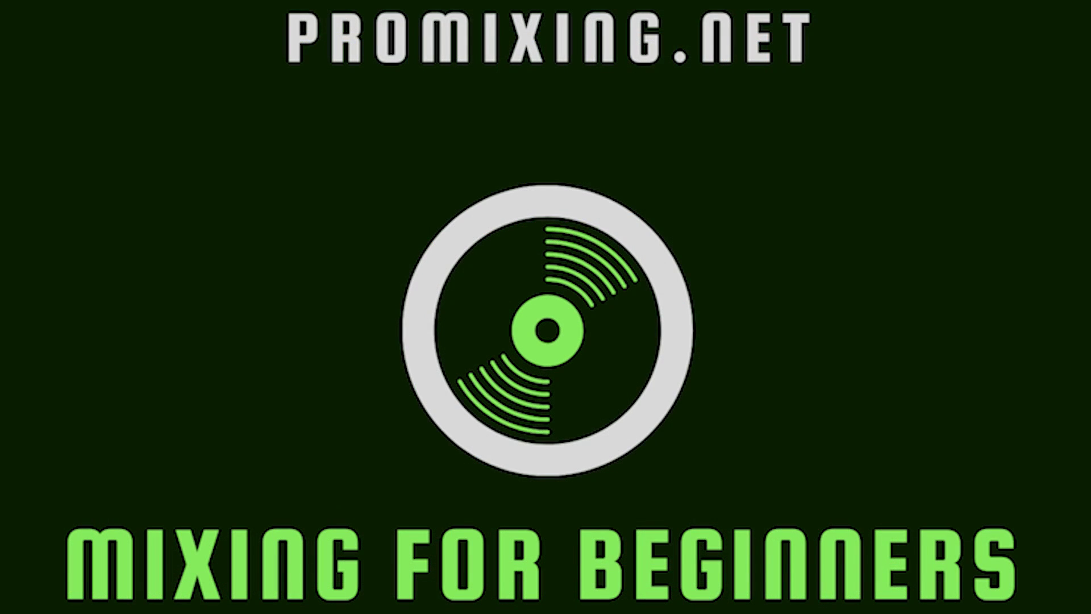